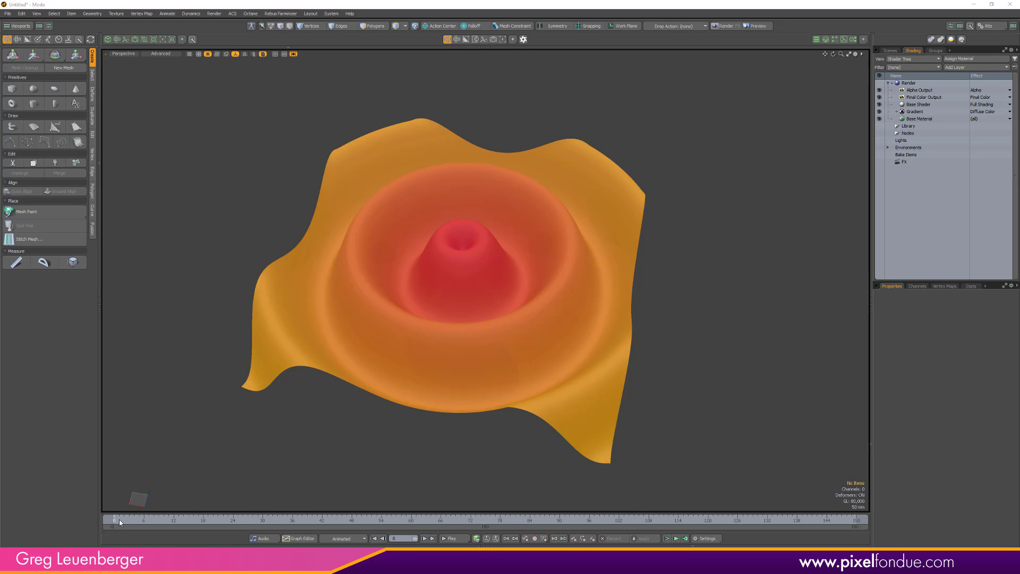
- Scrub through the finished ripple animation and create a new empty scene
drag(119, 522, 688, 518)
key(ctrl+n)
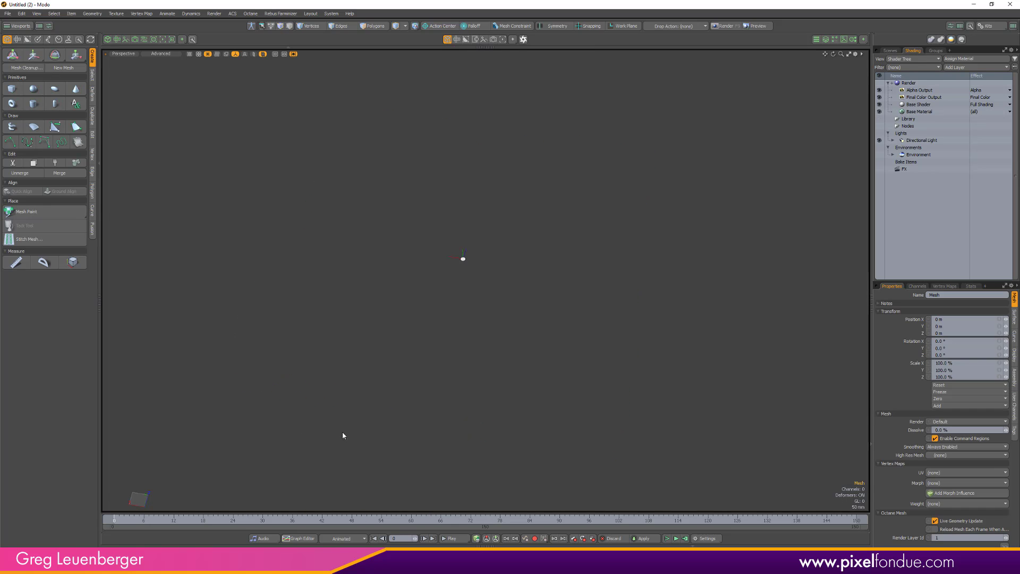
click(503, 264)
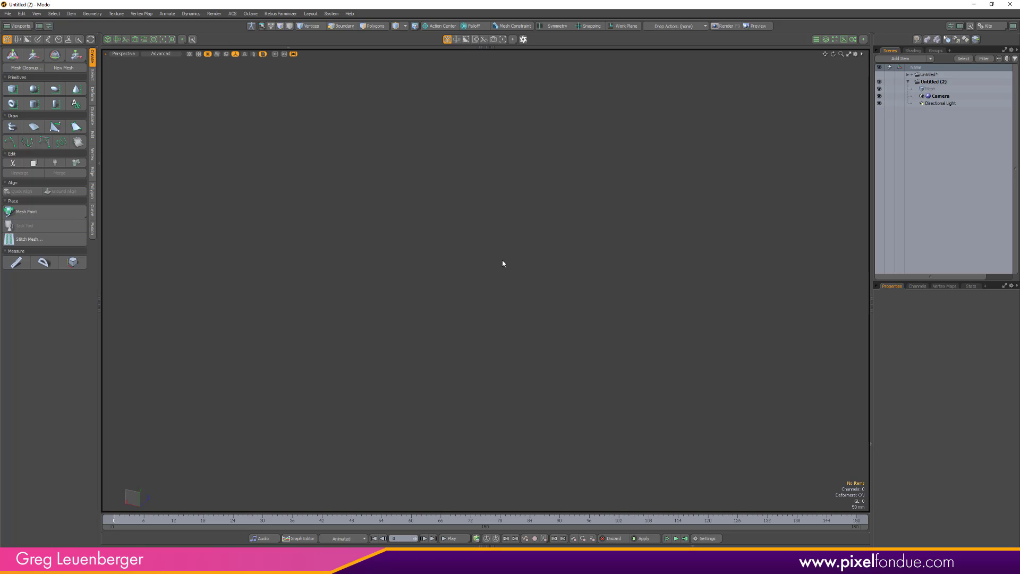
key(ctrl+2)
click(519, 349)
- Rename the scene's mesh item to Plane
click(931, 89)
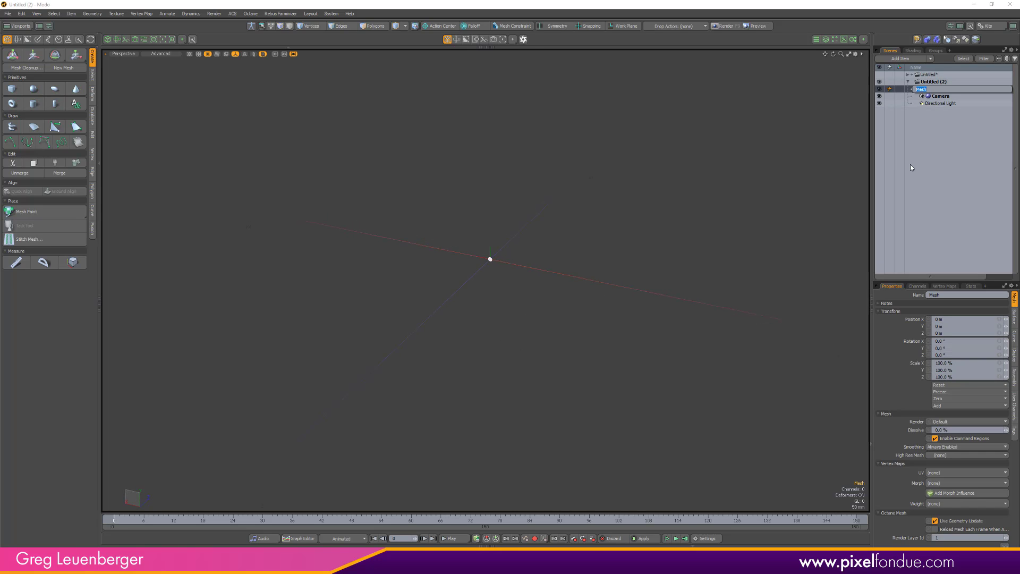
text(Plane)
key(Return)
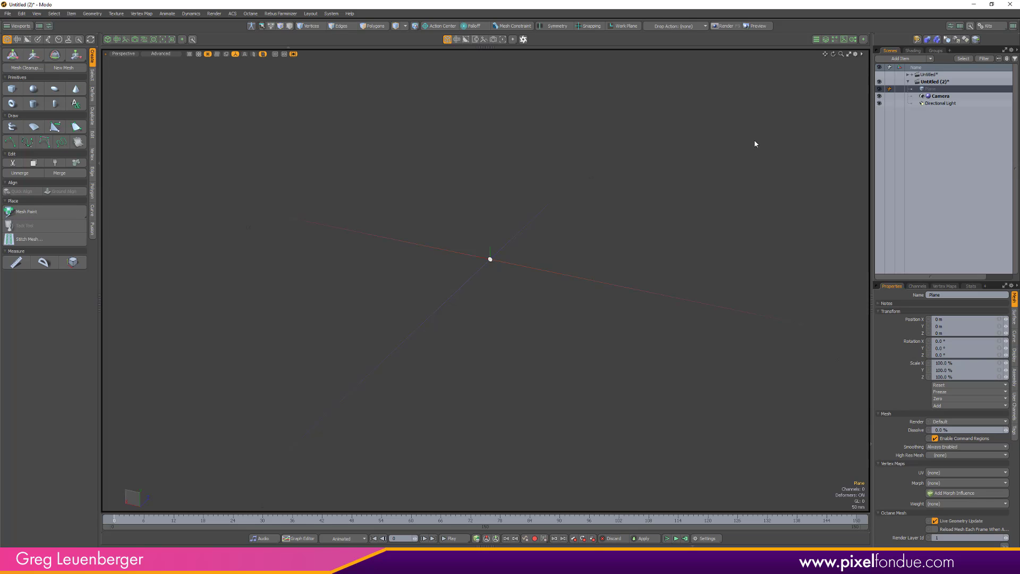
- Show the mesh operations list and add a Cube operation to the Plane mesh
click(826, 40)
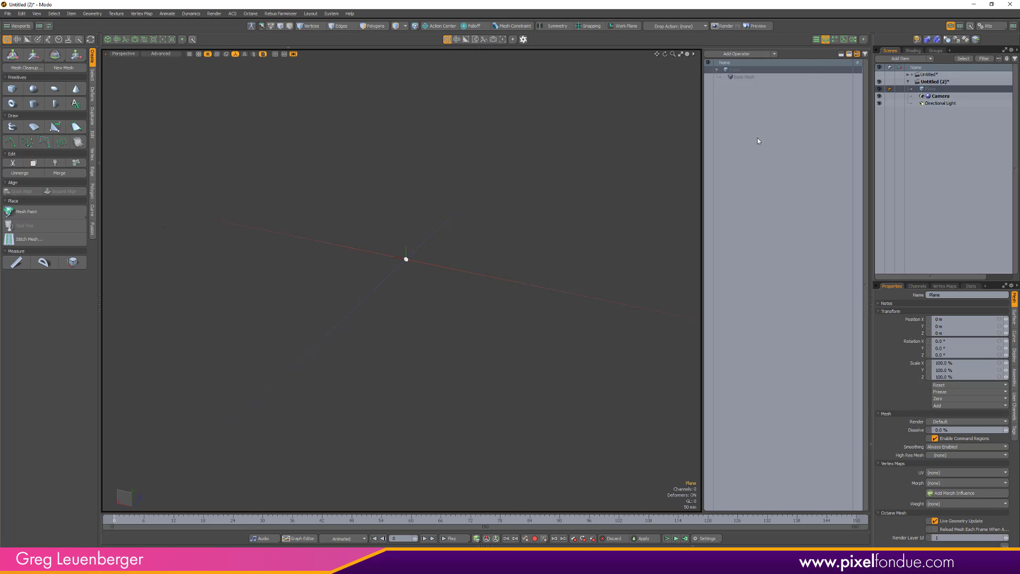
click(743, 54)
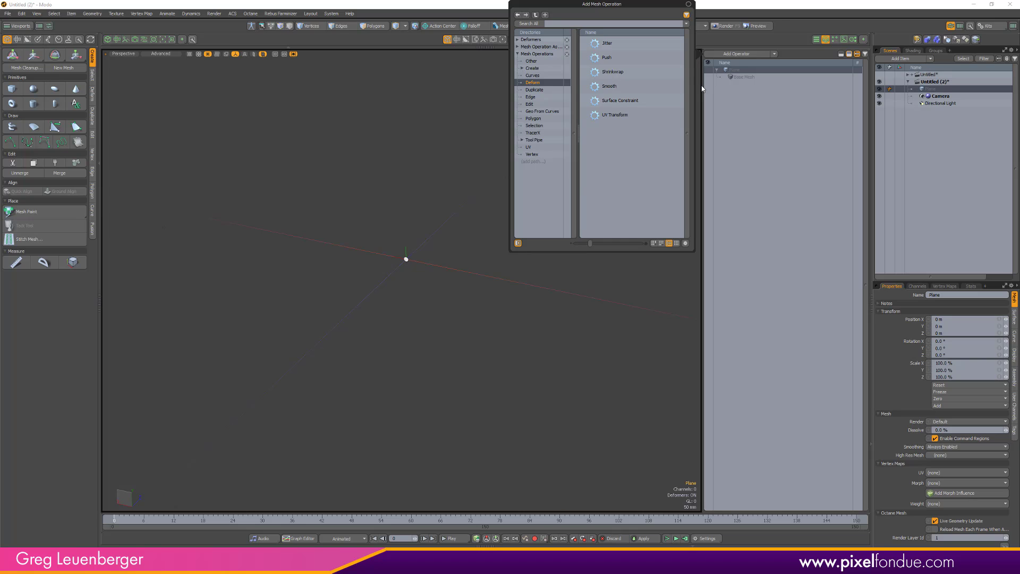
text(cube)
key(Return)
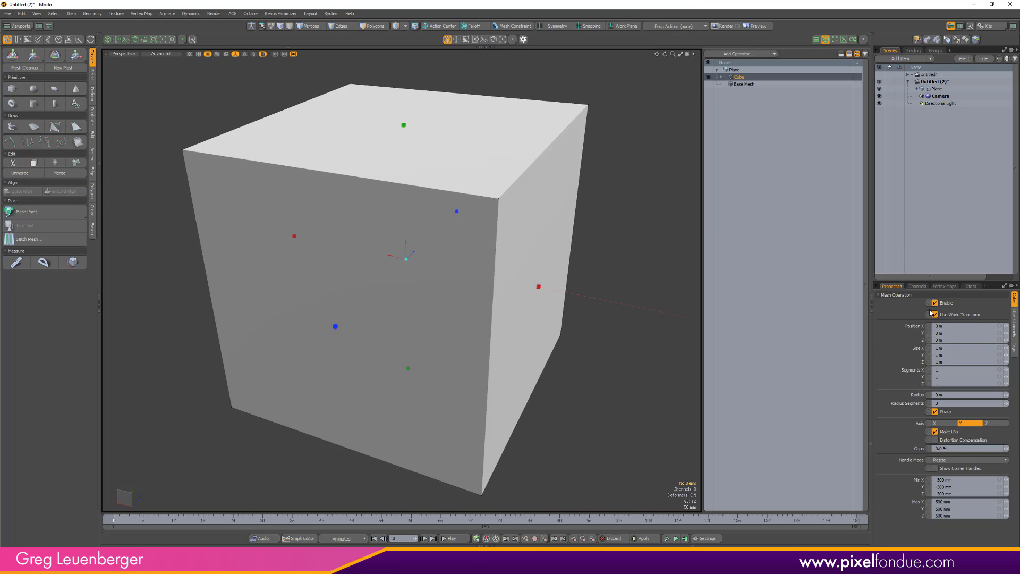
- Flatten the cube to a Size Y of 0 m and set its X and Z segments to 50
click(959, 355)
text(0)
key(Return)
scroll(403, 306, up, 3)
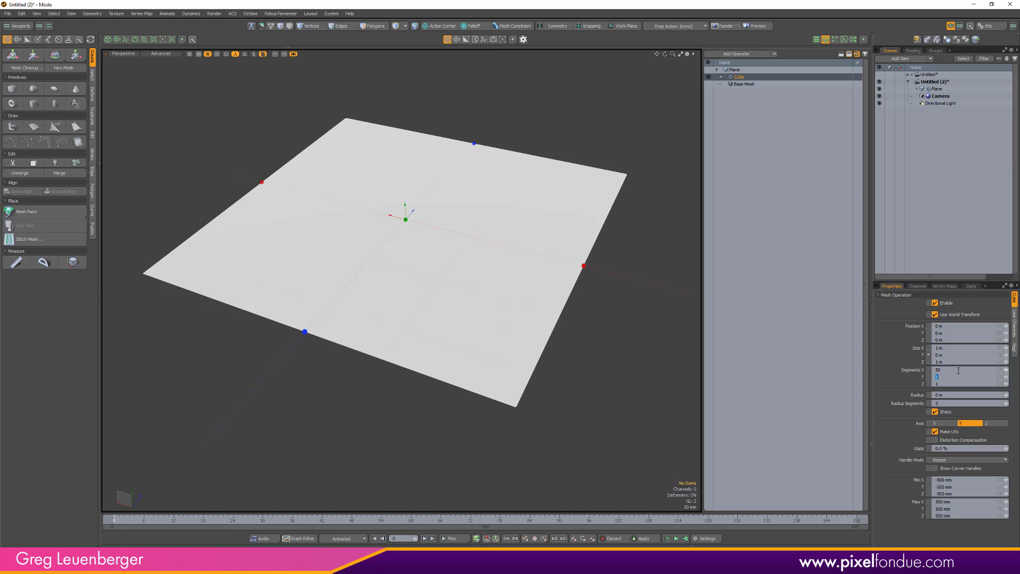
key(Tab)
text(50)
key(Return)
scroll(483, 325, down, 3)
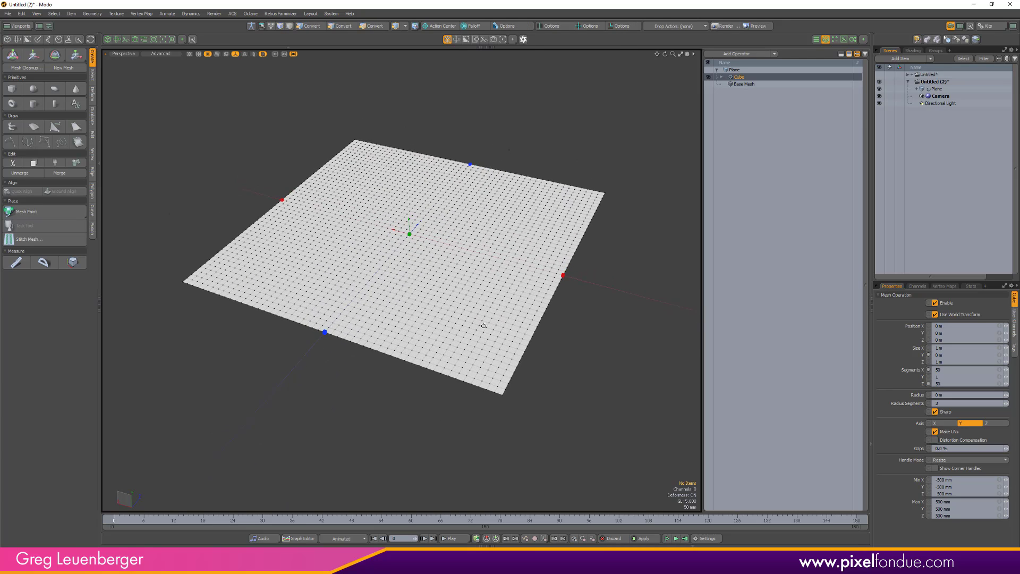
scroll(484, 325, up, 3)
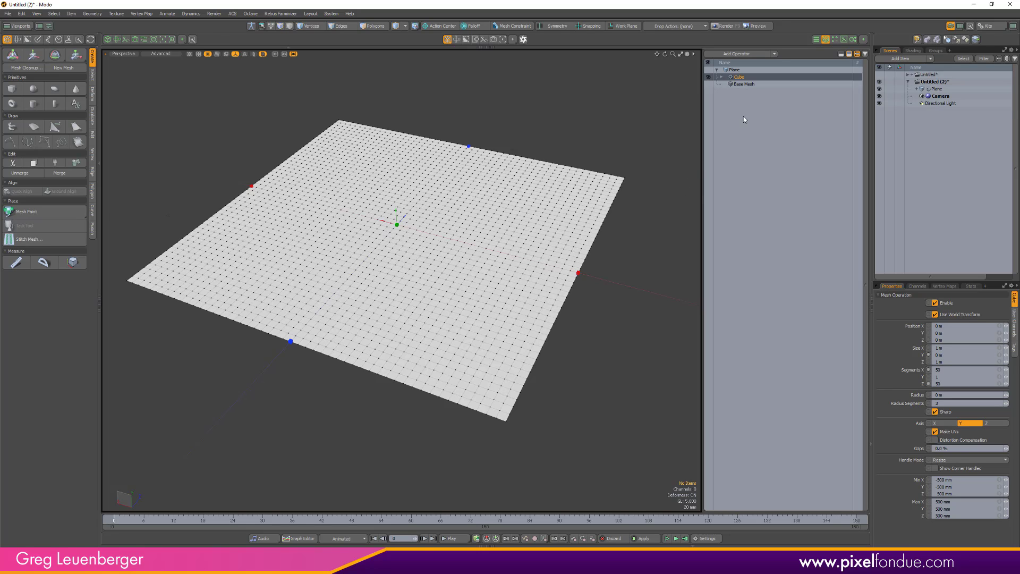
- Add a Push Influence deformer above the Cube operation on the Plane mesh
click(739, 54)
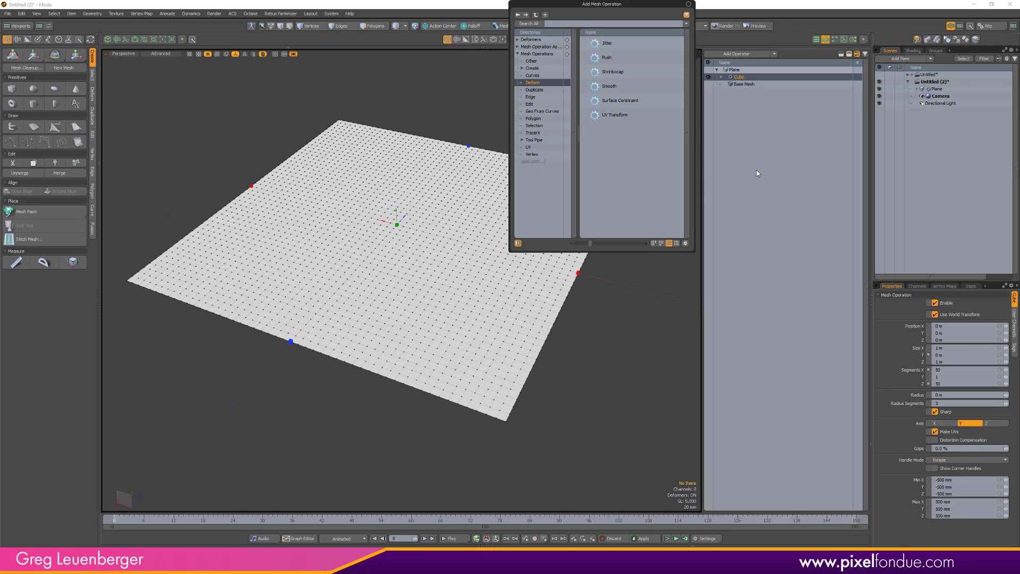
text(push)
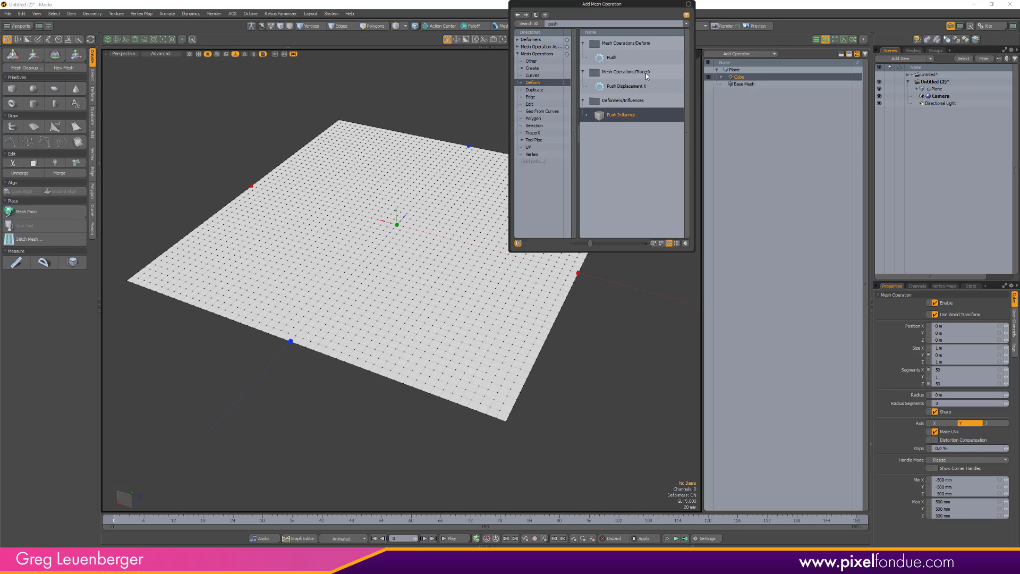
double_click(622, 116)
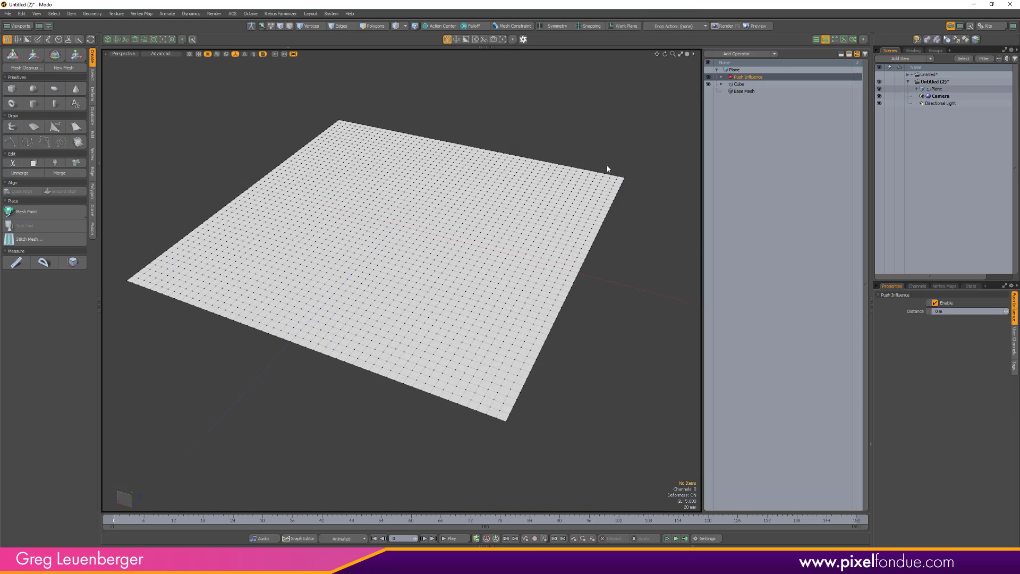
- Test the Push Influence by varying its distance interactively in the viewport, and reset the distance to 0 m
click(923, 314)
key(c)
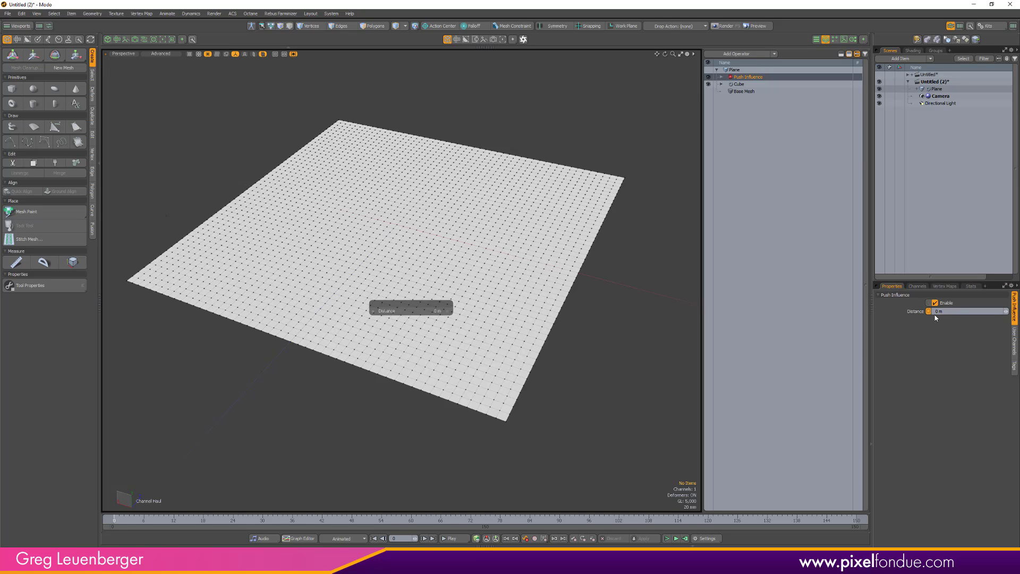
drag(166, 215, 425, 215)
alt+drag(497, 387, 481, 228)
alt+drag(486, 308, 529, 383)
drag(449, 171, 523, 149)
click(975, 309)
text(0)
key(Return)
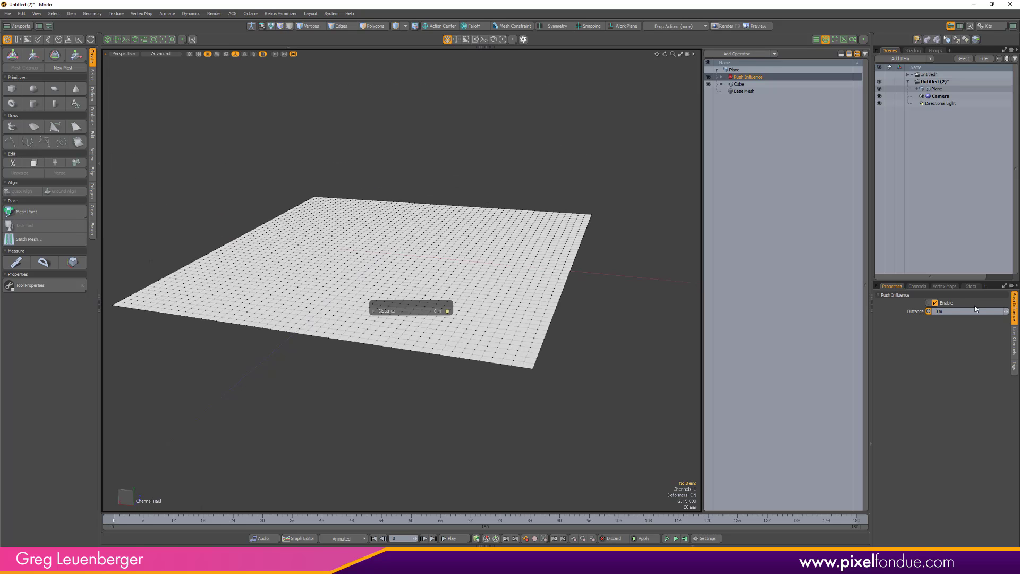
key(Escape)
key(Escape)
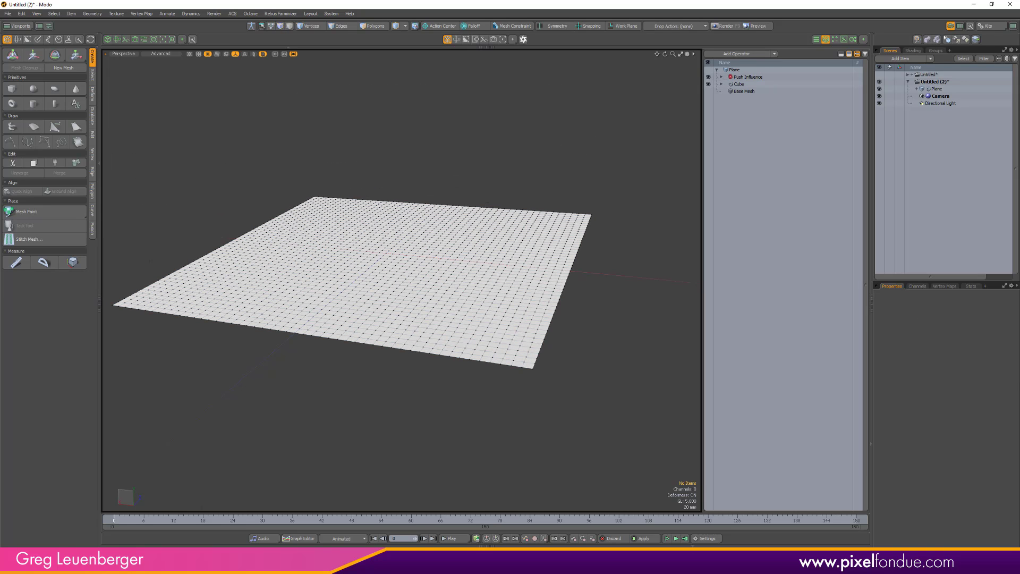
- Open the schematic below the viewport and add the Plane mesh as a node in a workspace
click(492, 512)
alt+shift+drag(557, 251, 567, 257)
scroll(576, 255, down, 2)
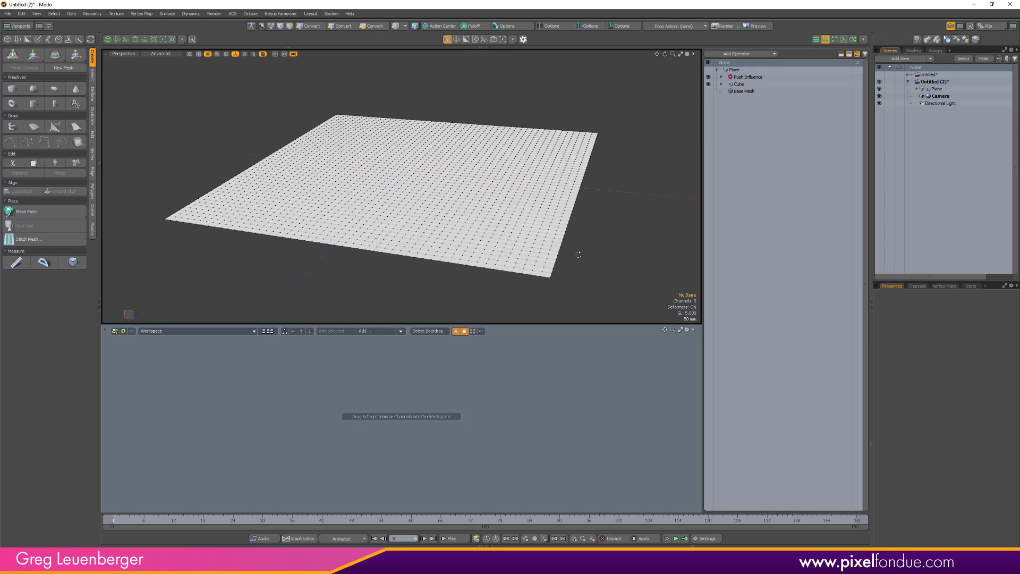
click(734, 70)
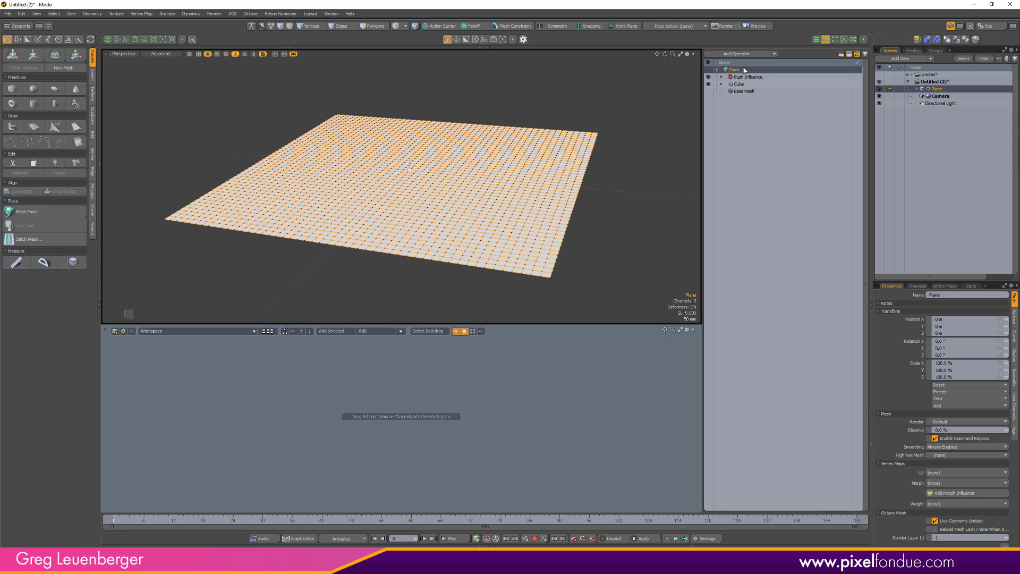
click(339, 331)
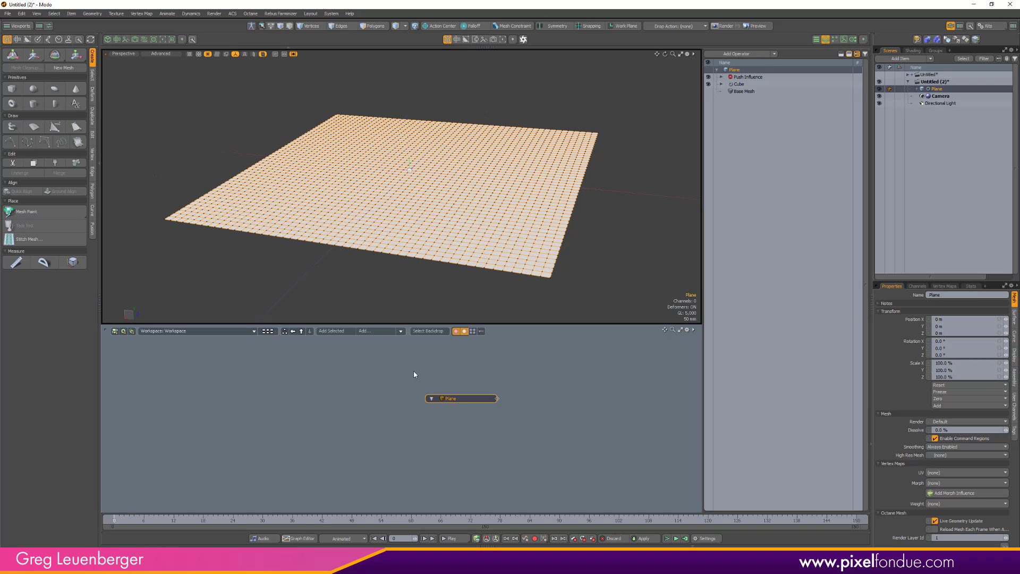
drag(434, 402, 371, 434)
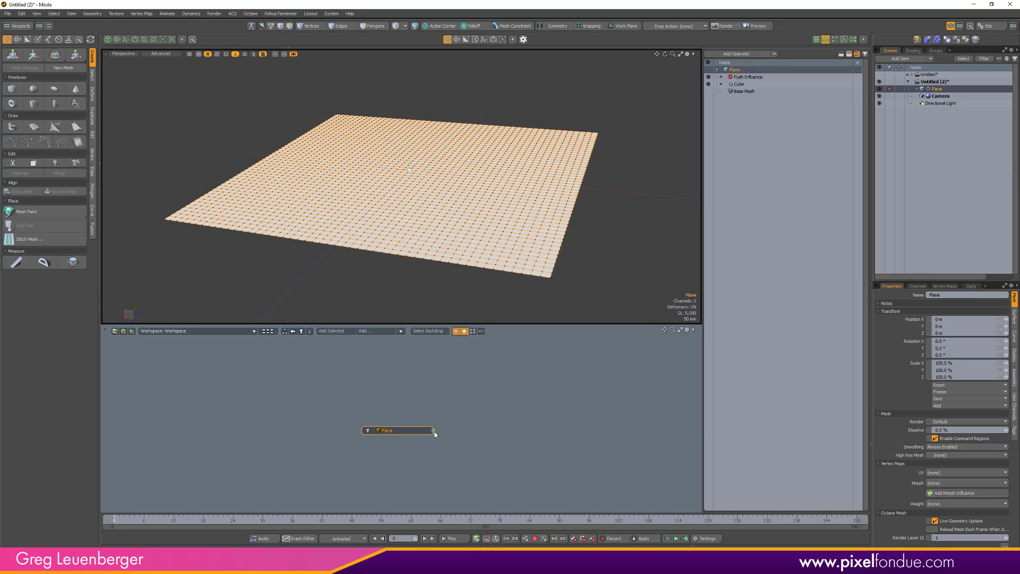
- Bring the Cube and Push Influence nodes connected to Plane into the schematic
click(434, 431)
drag(475, 408, 483, 392)
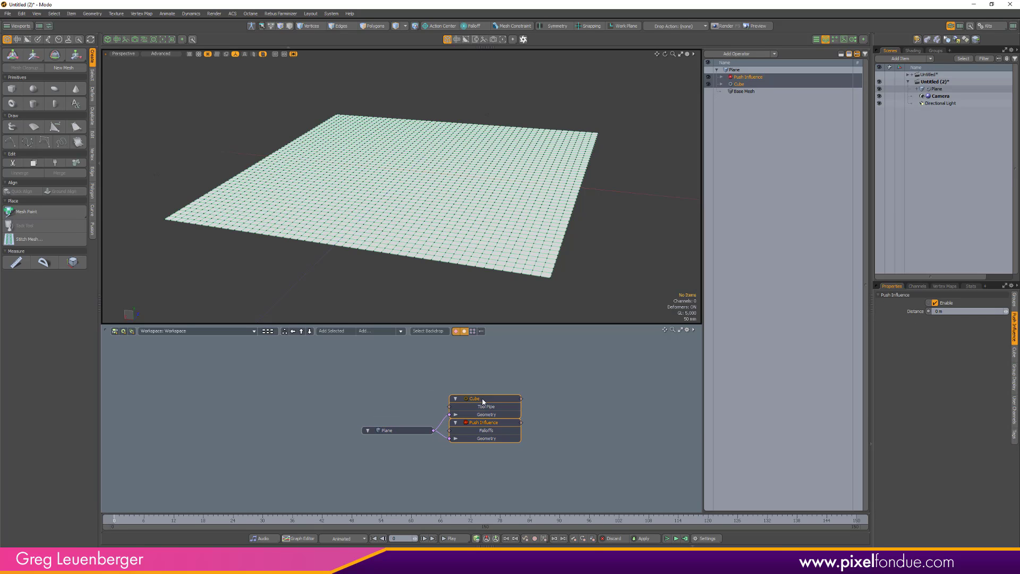
click(531, 392)
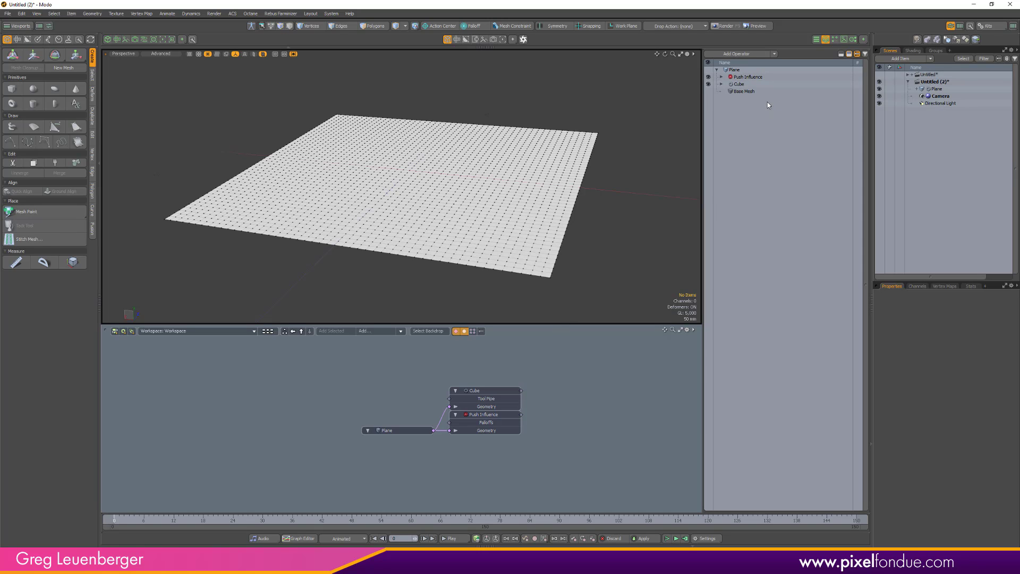
- Arrange the schematic with Push Influence above Cube and the Plane node in front of both
drag(478, 399, 470, 454)
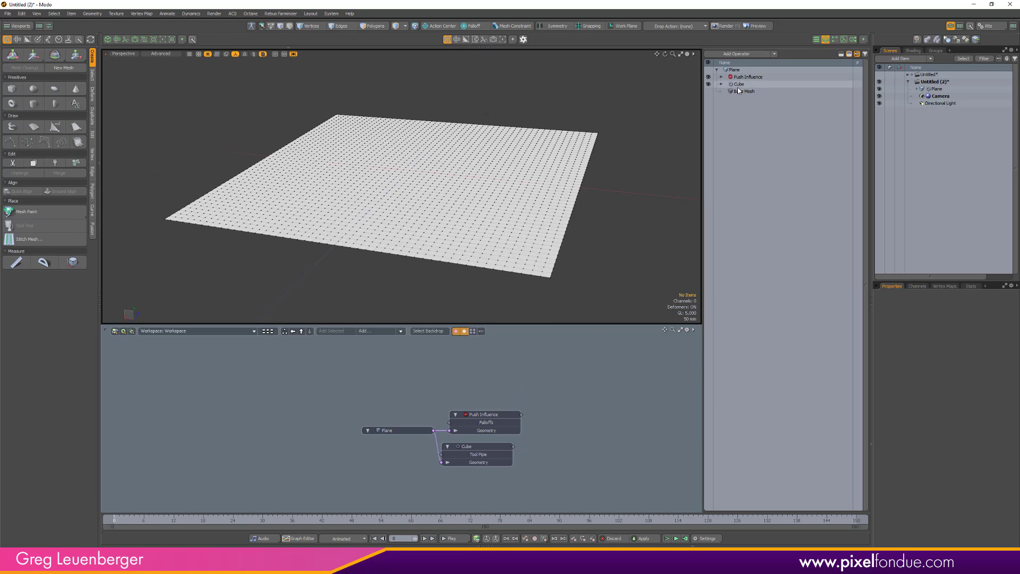
drag(415, 431, 399, 432)
drag(488, 421, 479, 421)
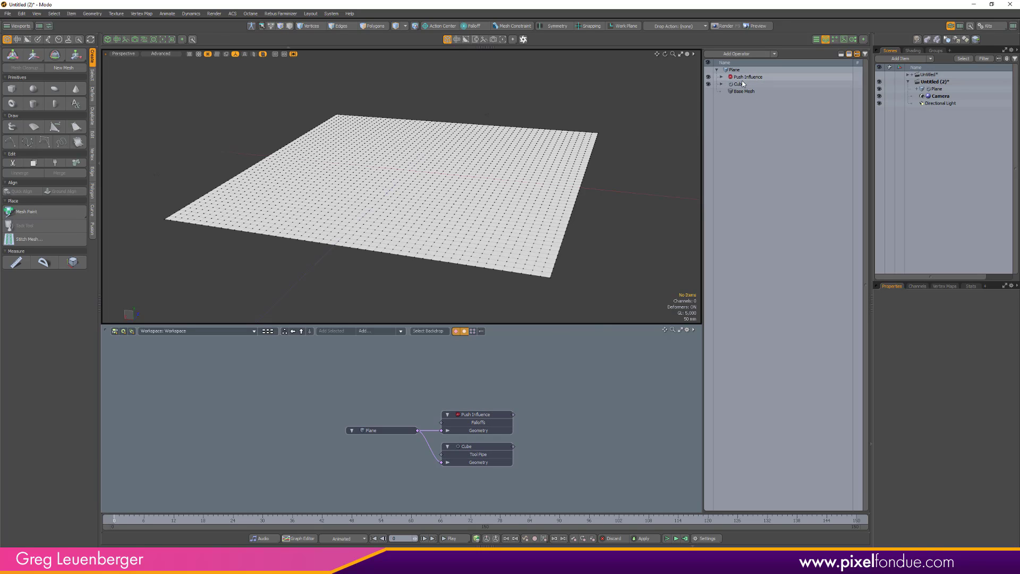
mouse_move(472, 407)
mouse_down()
mouse_move(464, 391)
mouse_move(482, 420)
mouse_up()
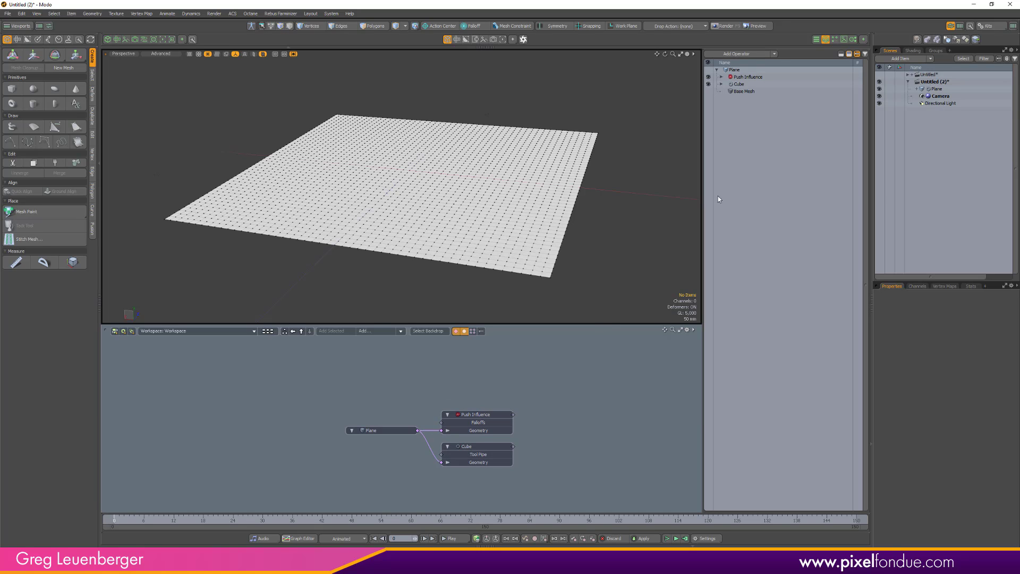
drag(386, 435, 378, 443)
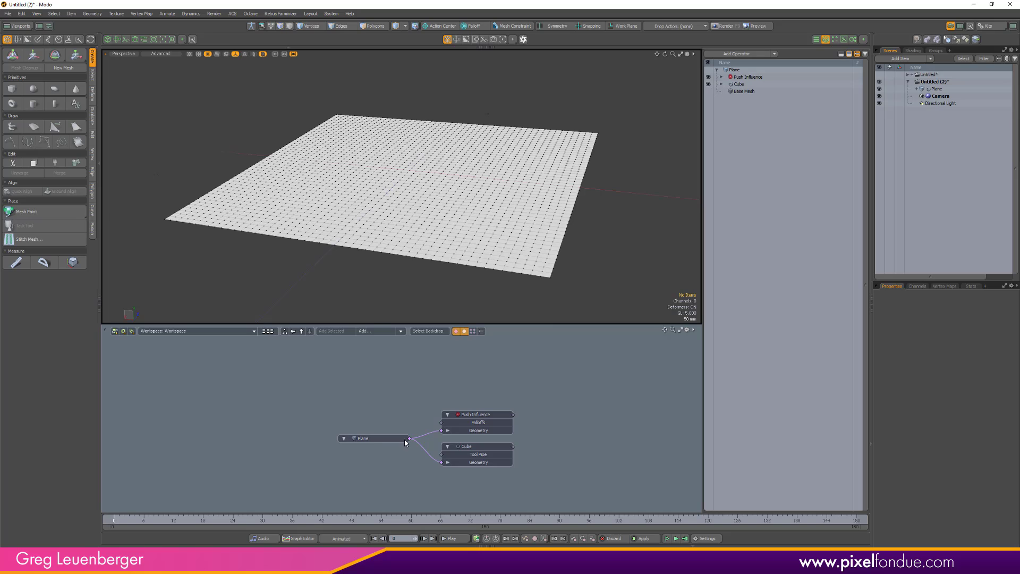
alt+drag(482, 414, 486, 387)
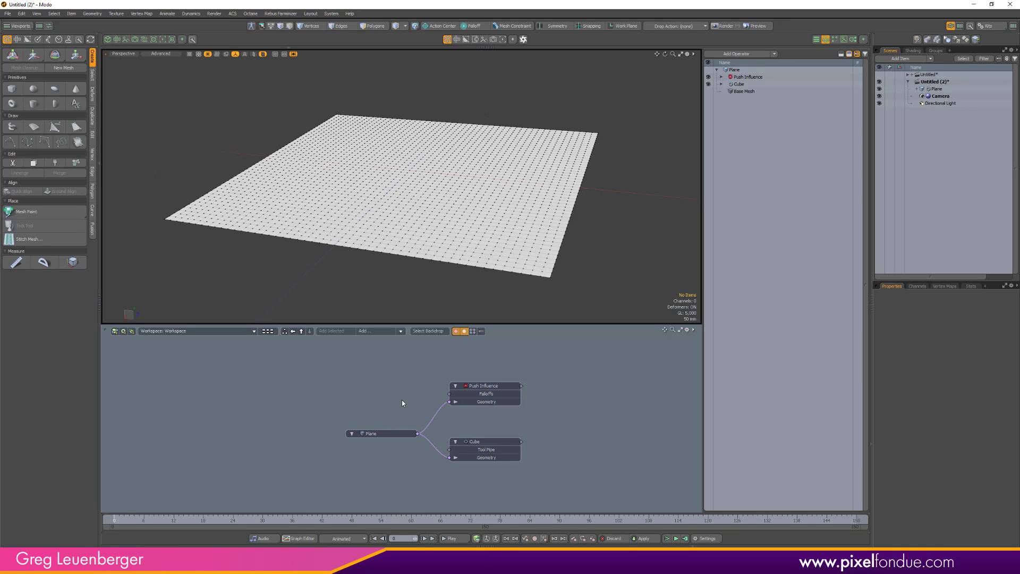
- Add a Falloff Operator node to the schematic, ahead of the Push Influence node
click(378, 332)
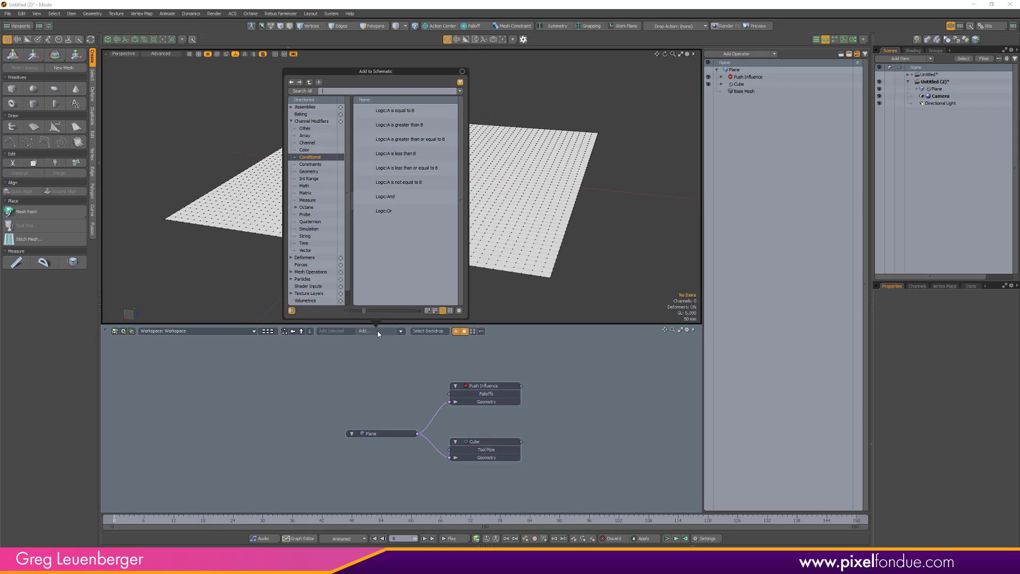
text(falloff)
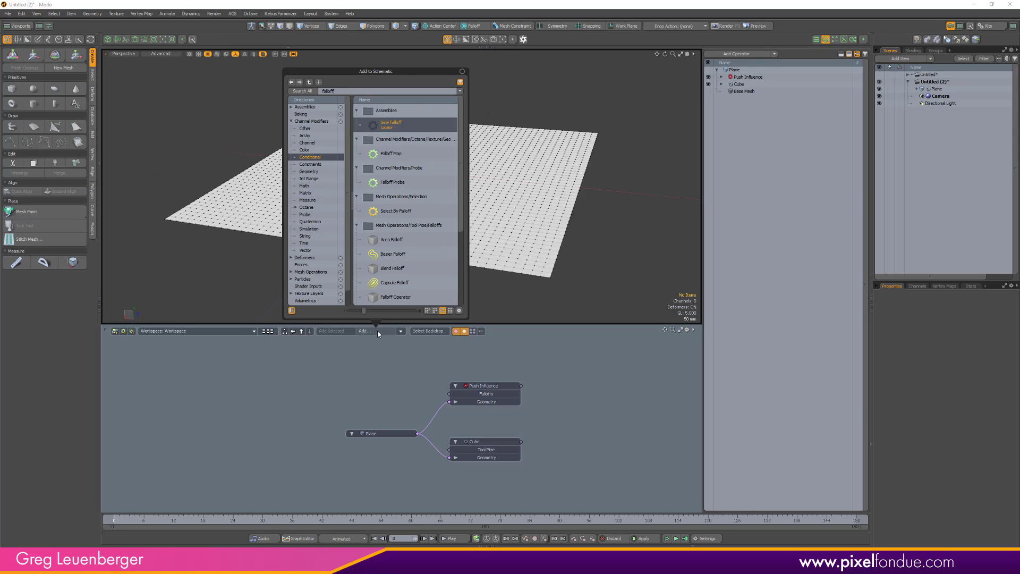
double_click(397, 298)
mouse_move(447, 402)
mouse_down()
mouse_move(343, 370)
mouse_move(461, 394)
mouse_up()
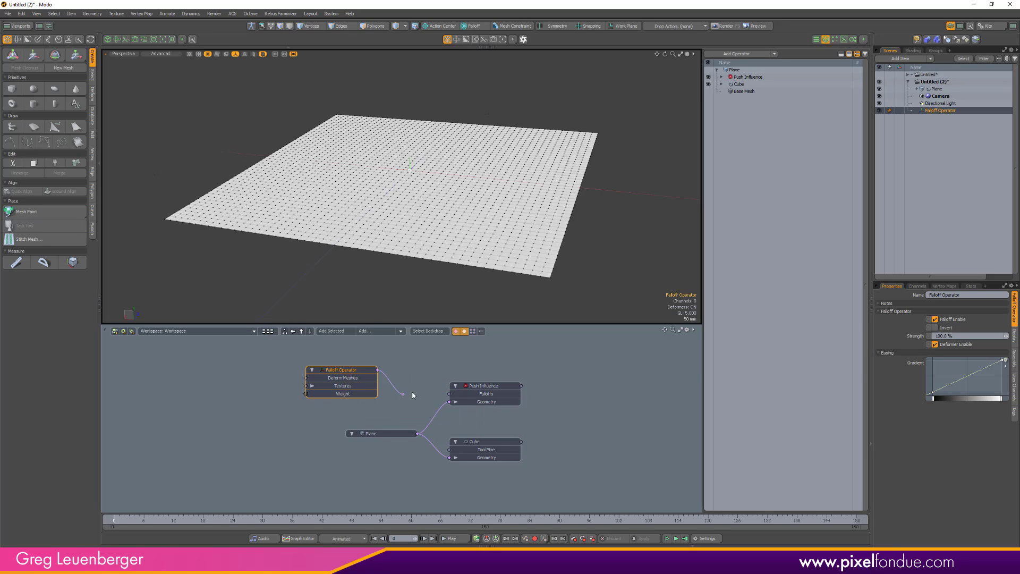
click(400, 393)
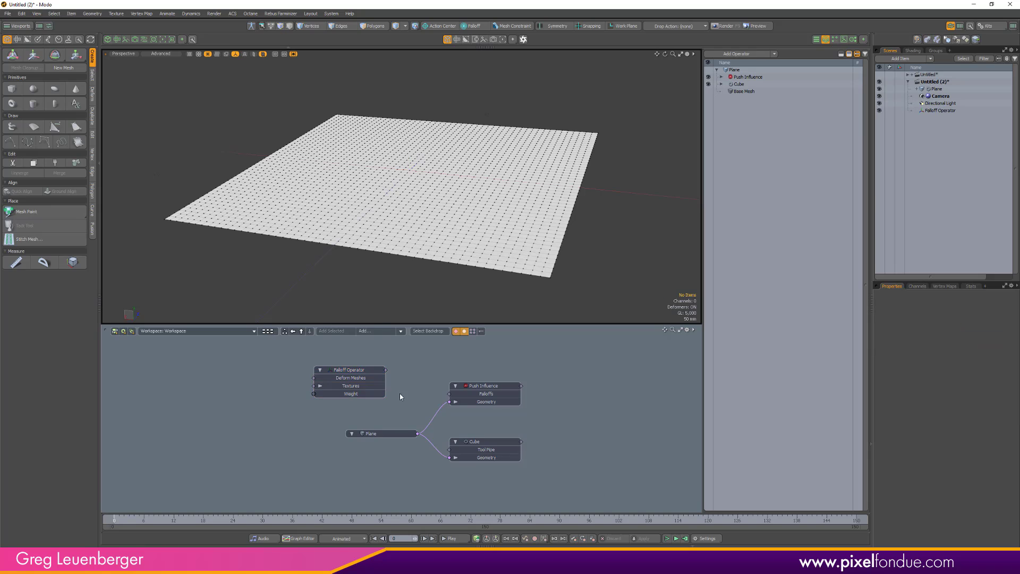
middle_drag(400, 393, 460, 406)
alt+drag(460, 406, 474, 405)
ctrl+alt+drag(475, 405, 448, 410)
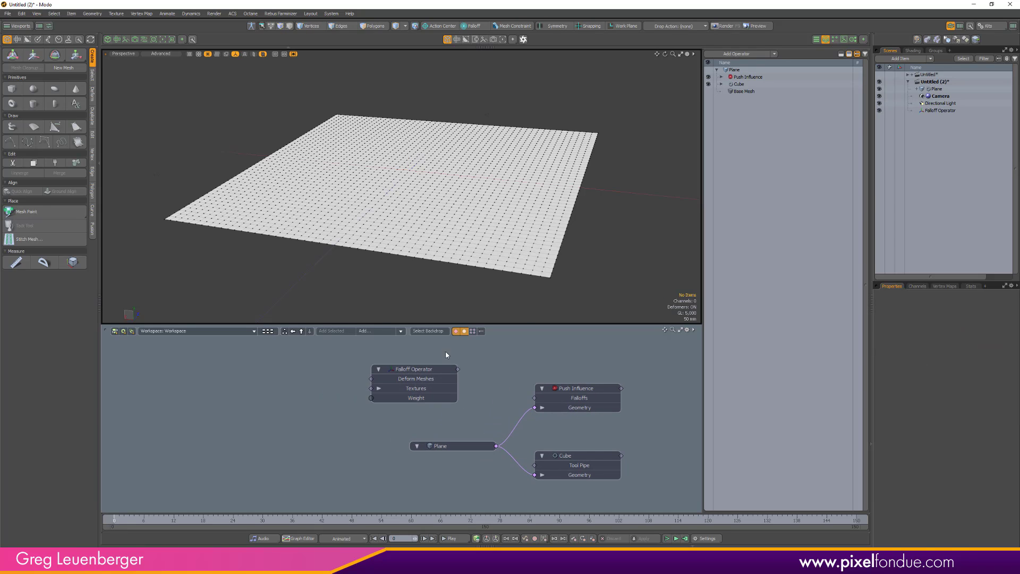
click(431, 379)
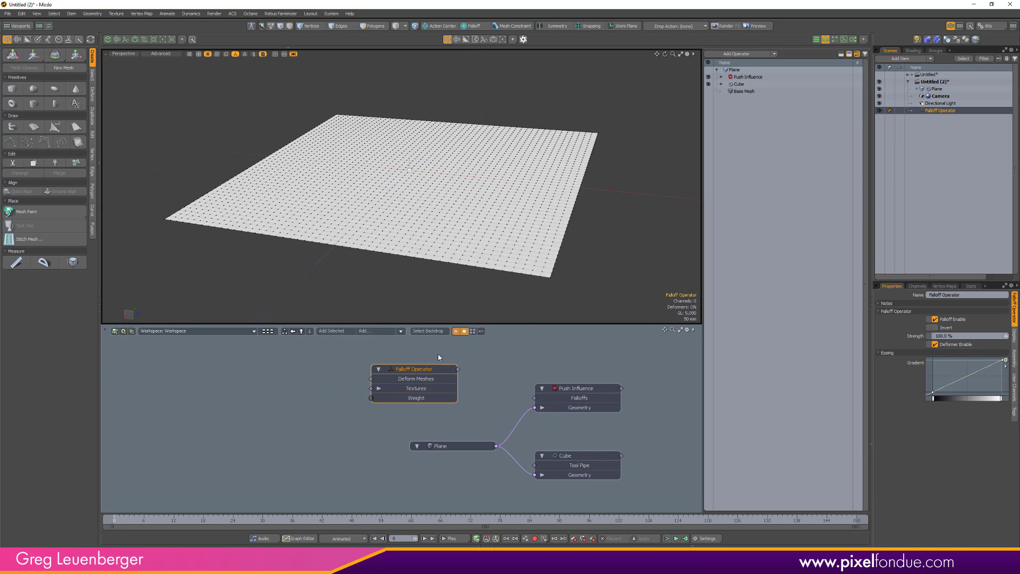
click(418, 350)
- Add a Measure Distance channel modifier to the schematic and place it well ahead of the Falloff Operator node
click(377, 331)
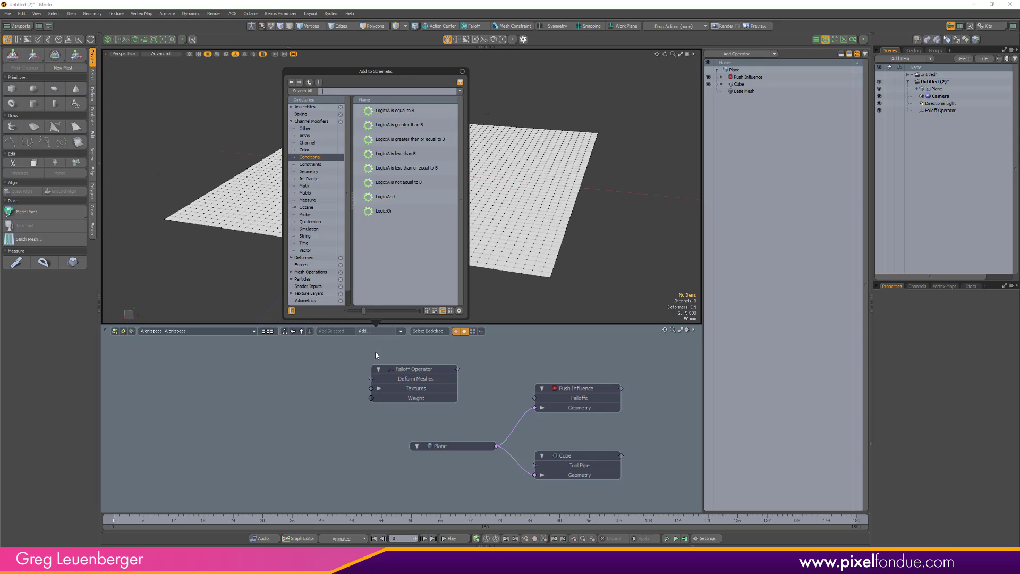
text(measure)
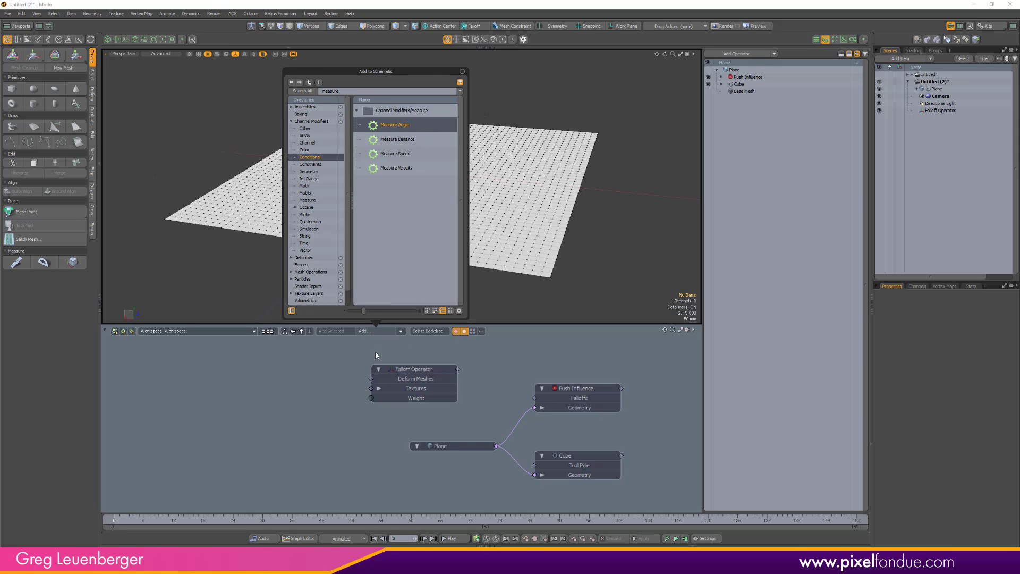
double_click(411, 142)
drag(467, 440, 200, 386)
- Add a Matrix Construct modifier to the schematic and place it below the Measure Distance node
click(402, 332)
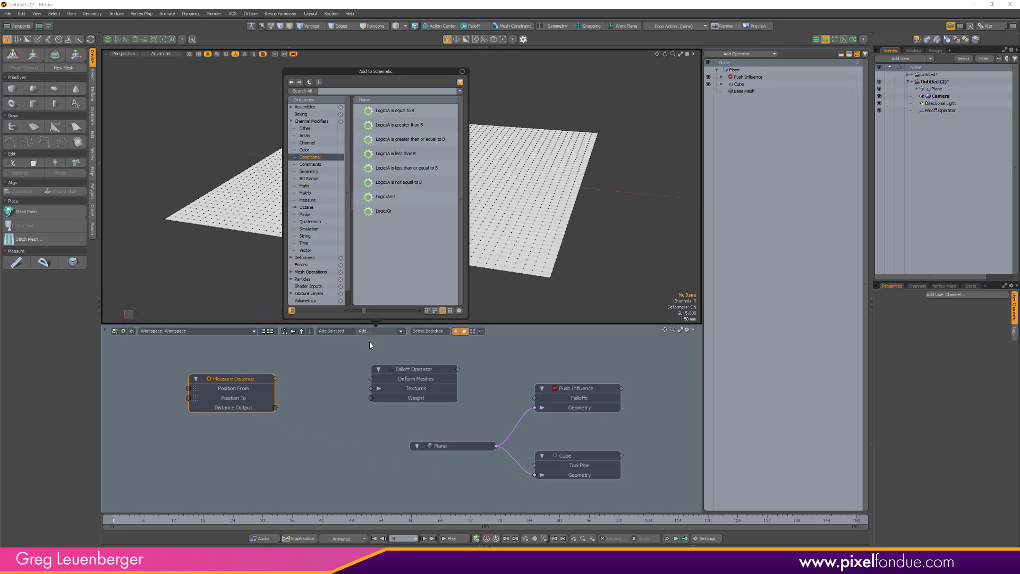
text(matrix)
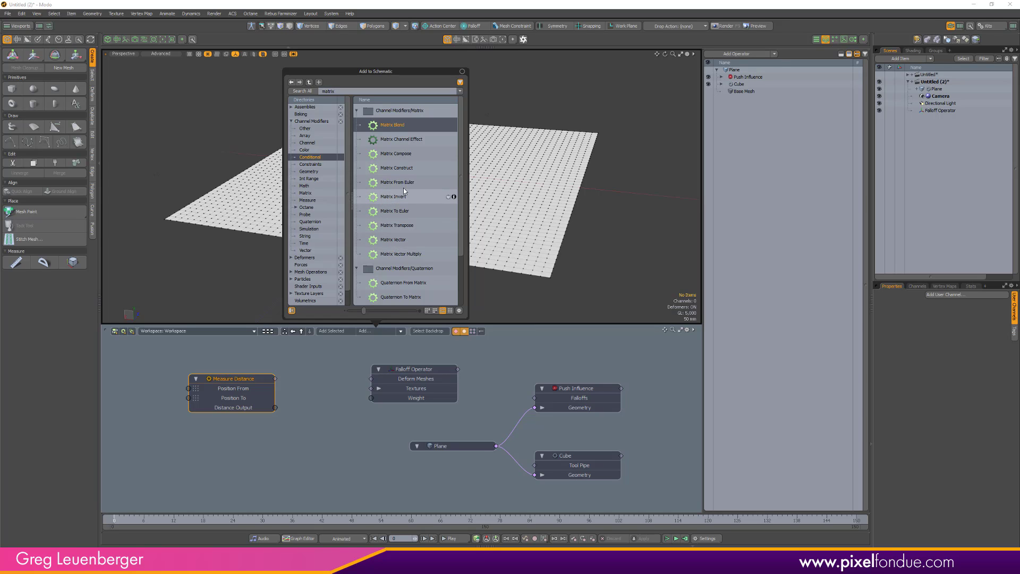
double_click(400, 168)
alt+drag(319, 406, 383, 413)
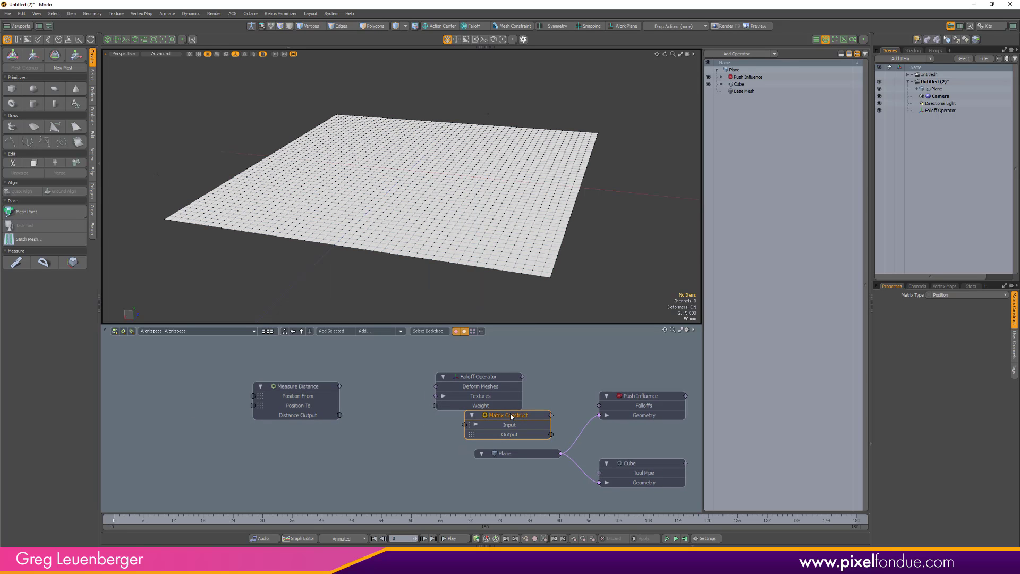
drag(511, 416, 328, 446)
drag(323, 389, 294, 390)
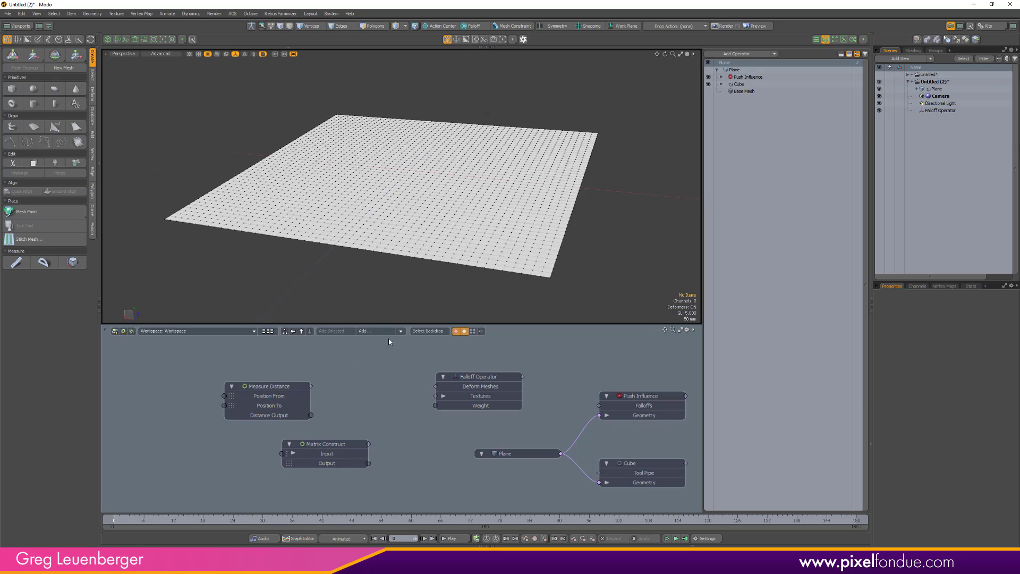
- Add a Channel Waveform modifier to the schematic and place it below the Falloff Operator node
click(378, 333)
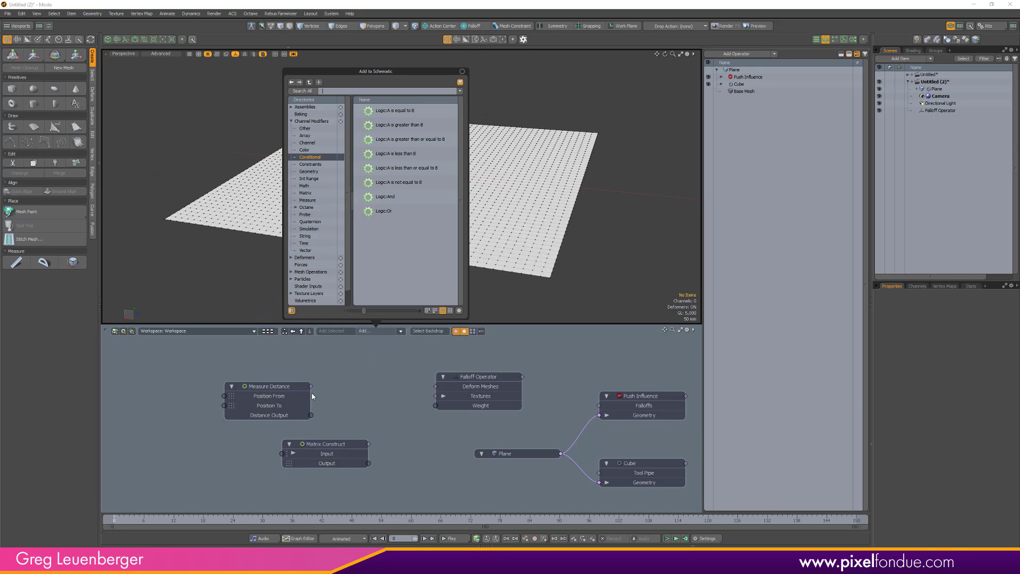
text(channel)
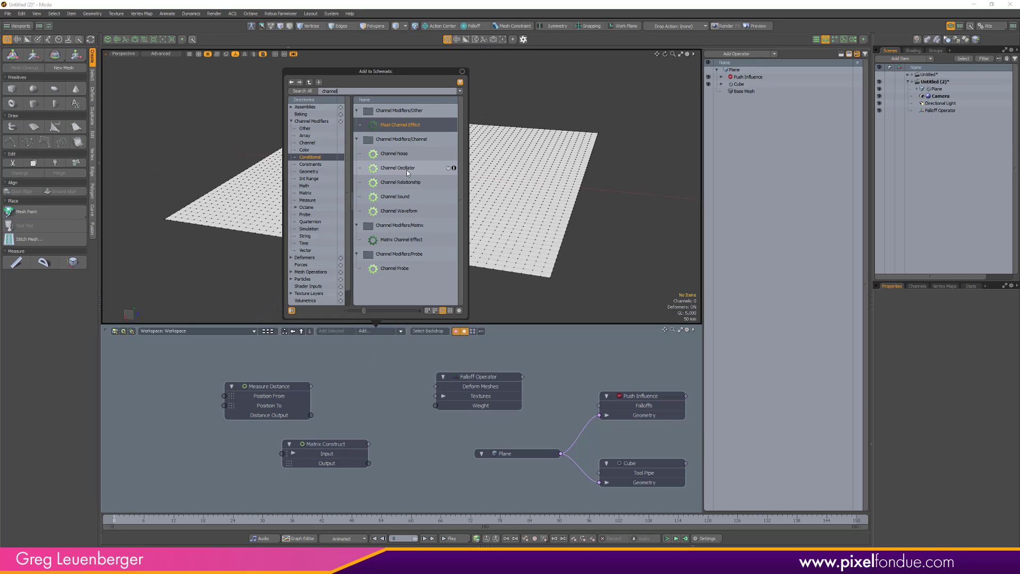
double_click(409, 212)
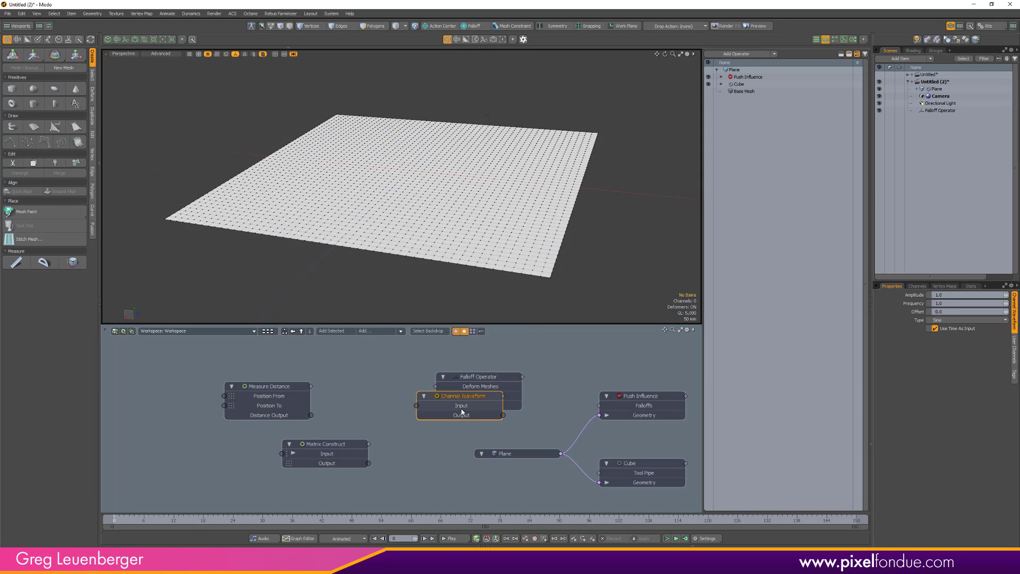
drag(463, 413, 434, 471)
- Space out the Measure Distance, Matrix Construct, Channel Waveform and Falloff Operator nodes so that none overlap
drag(328, 451, 299, 451)
drag(285, 413, 218, 403)
drag(297, 444, 250, 444)
drag(424, 460, 370, 437)
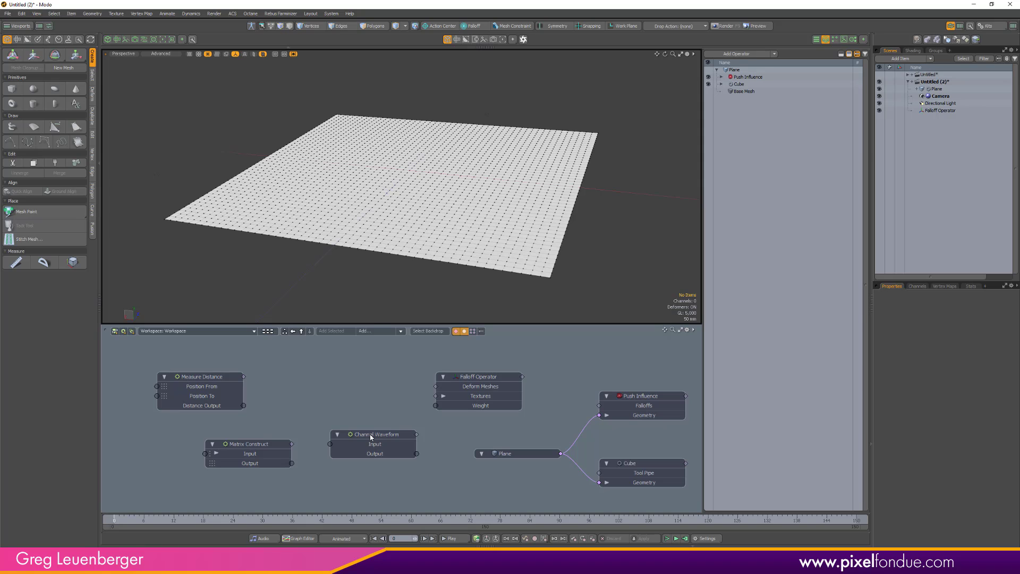
drag(473, 379, 474, 378)
alt+drag(341, 399, 394, 398)
alt+drag(393, 399, 390, 406)
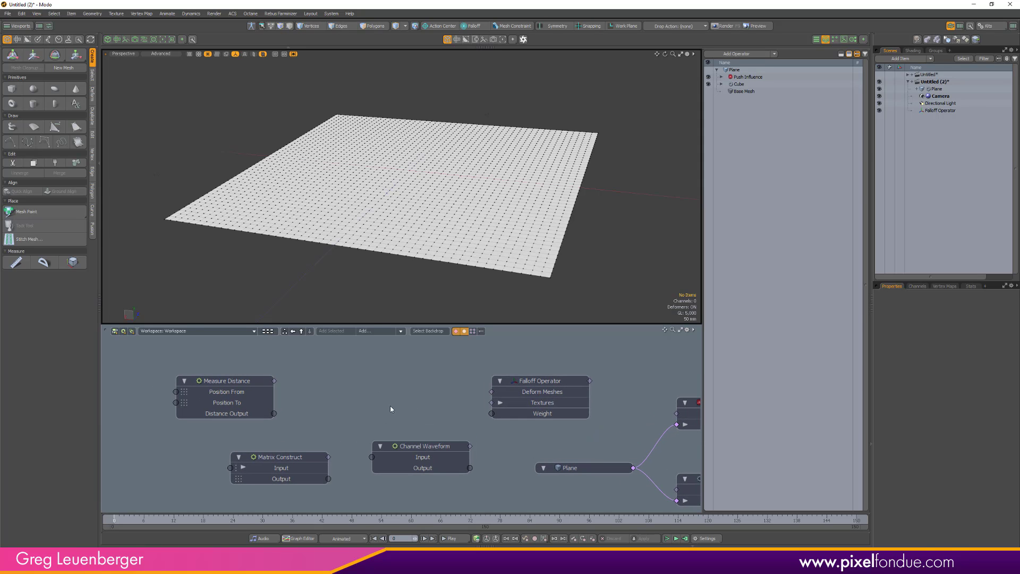
drag(526, 387, 460, 365)
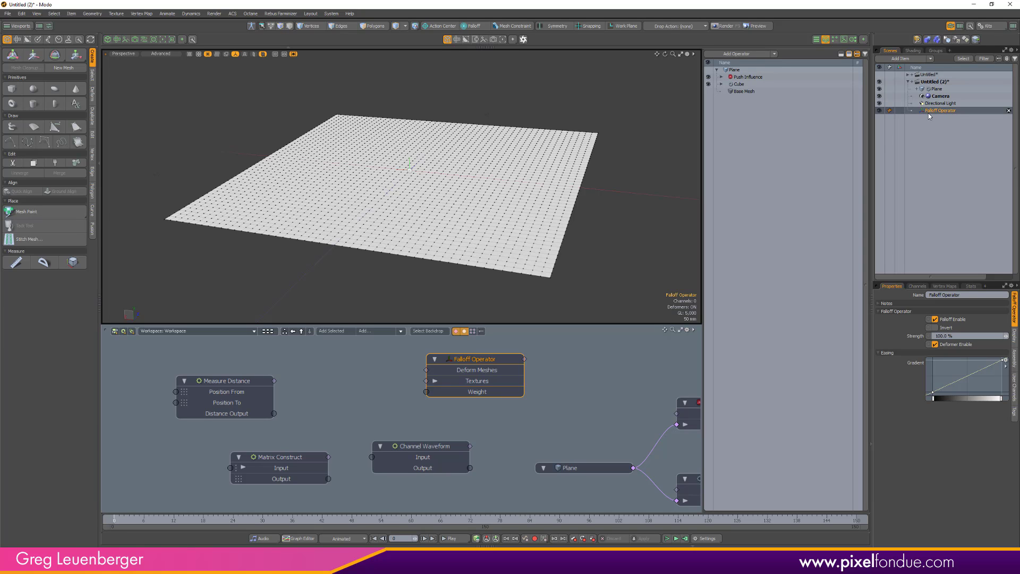
- Move the Falloff Operator up and away from the plane's center with the Transform tool
scroll(486, 166, up, 5)
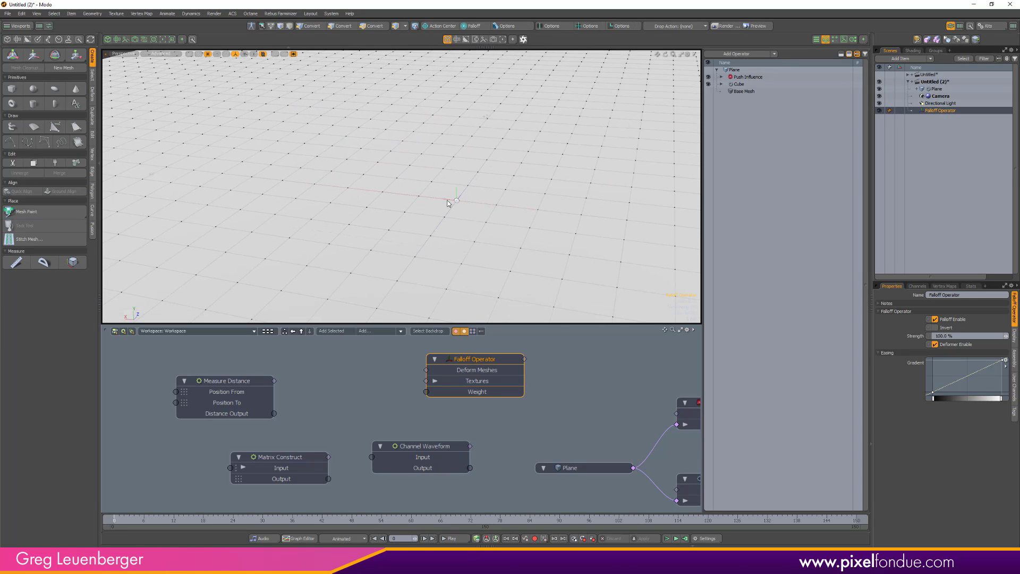
scroll(456, 205, down, 5)
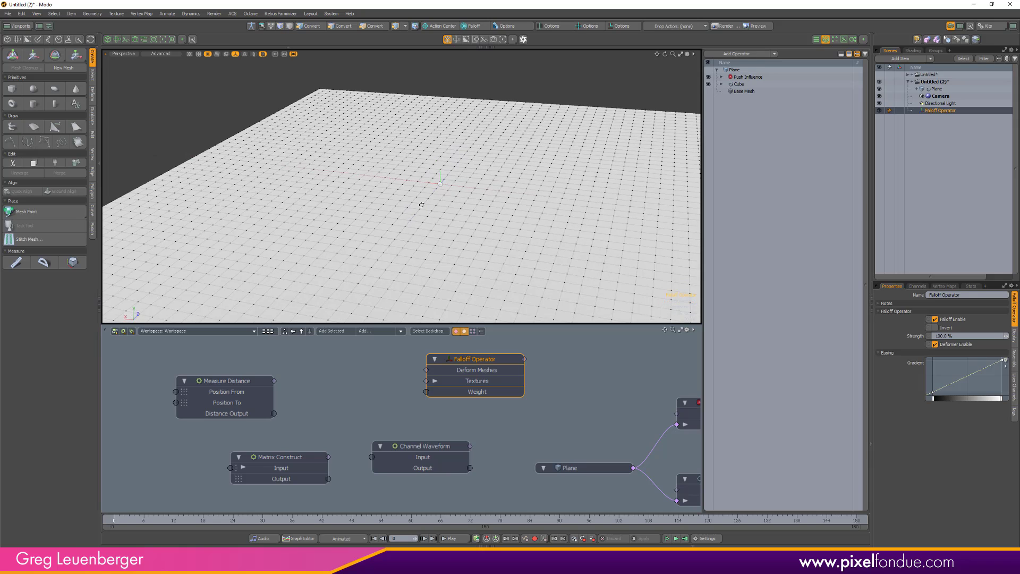
scroll(423, 254, down, 4)
key(y)
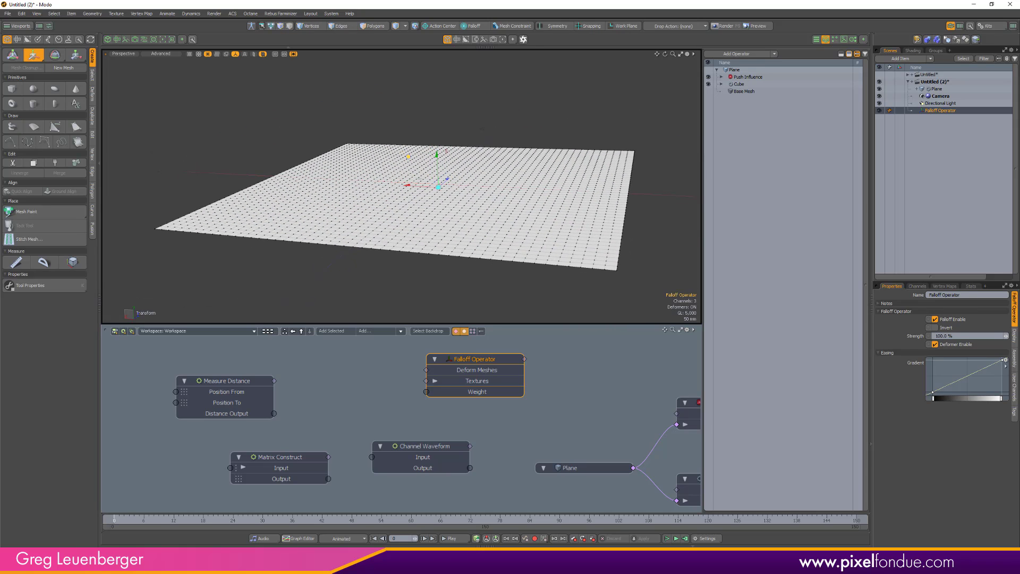
drag(402, 106, 363, 110)
- Show the Falloff Operator's channels, set its Position X, Y and Z to 0 m, and drop the Transform tool
click(917, 287)
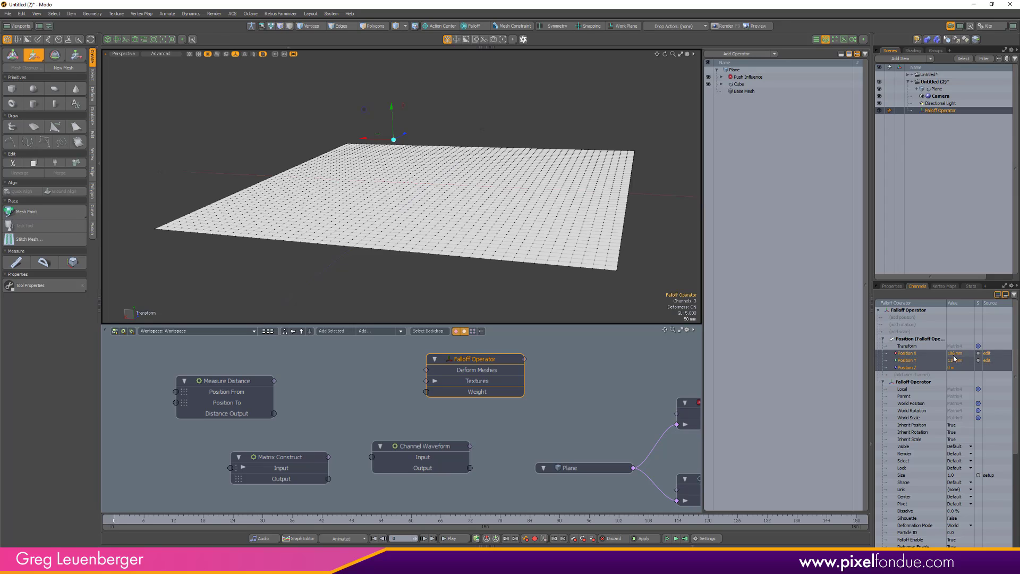
double_click(957, 353)
text(0)
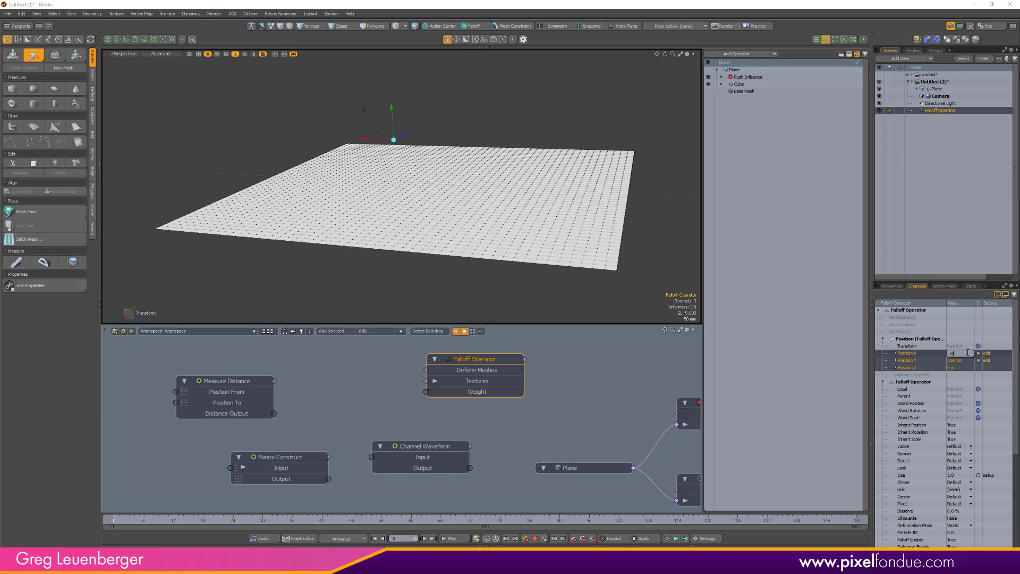
key(Return)
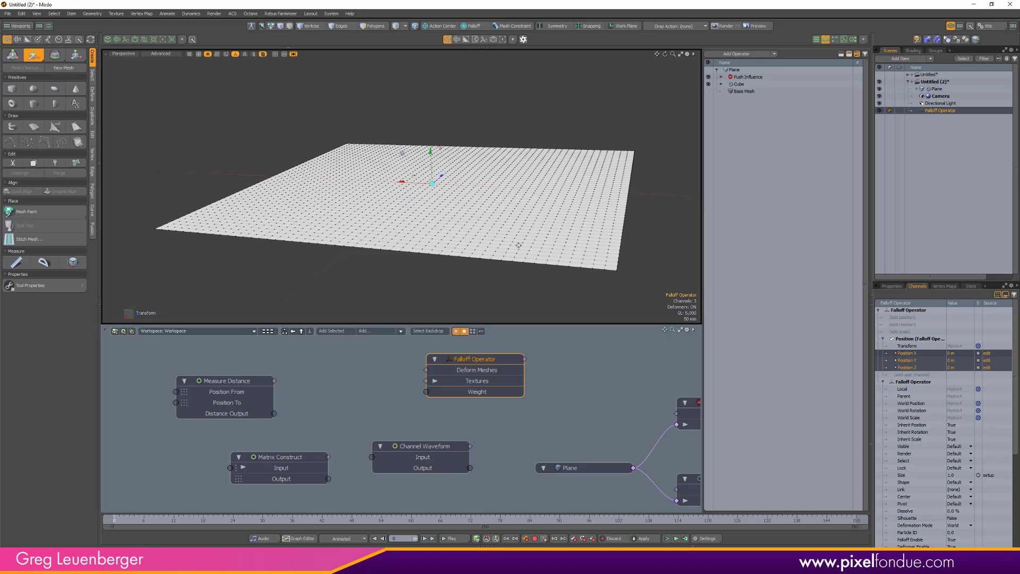
key(q)
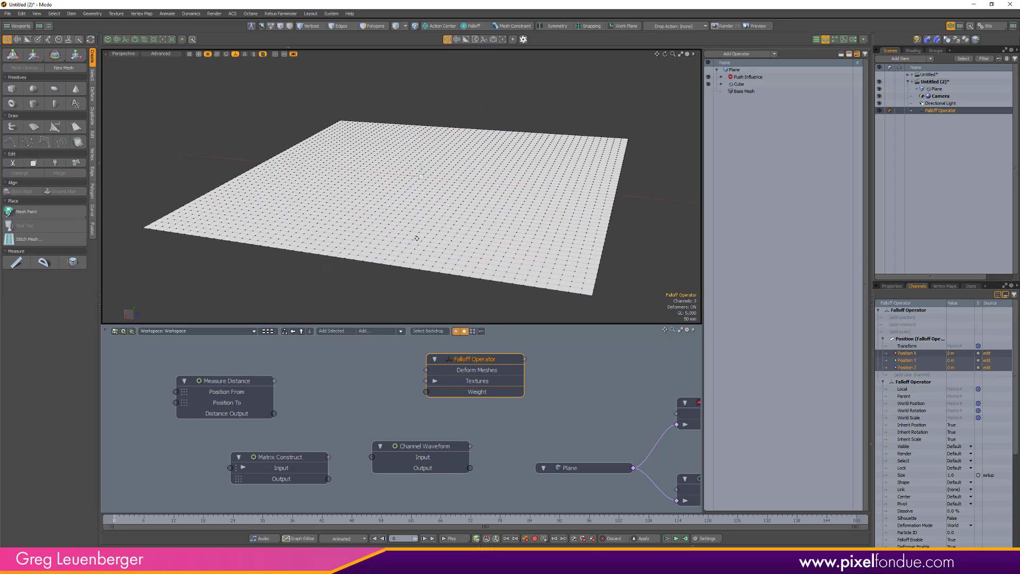
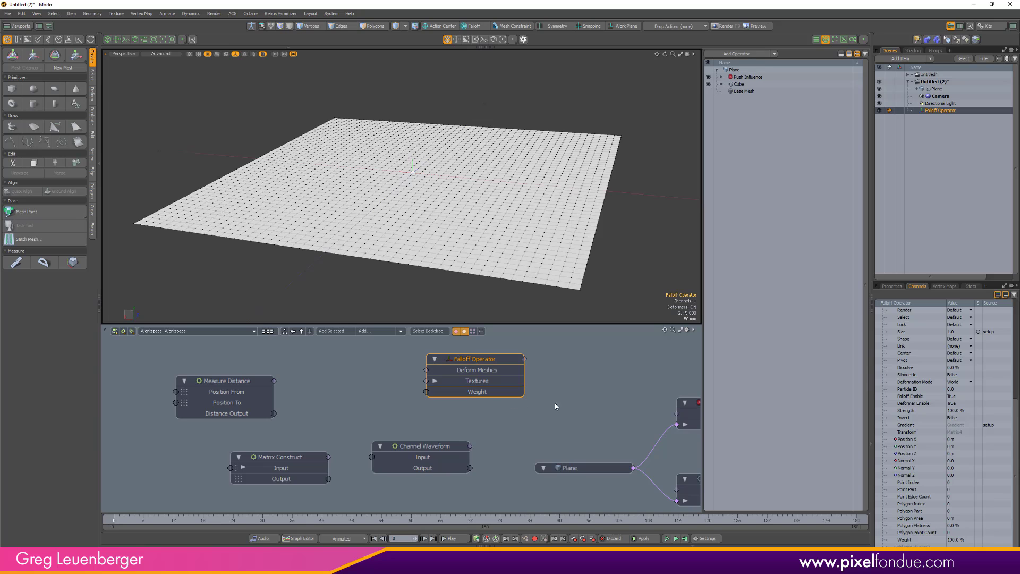
- Reselect the Falloff Operator and move its node slightly higher above the Channel Waveform node
alt+drag(555, 406, 437, 406)
click(461, 409)
ctrl+alt+drag(523, 405, 506, 405)
alt+drag(506, 406, 526, 408)
alt+drag(464, 405, 494, 407)
scroll(495, 407, down, 1)
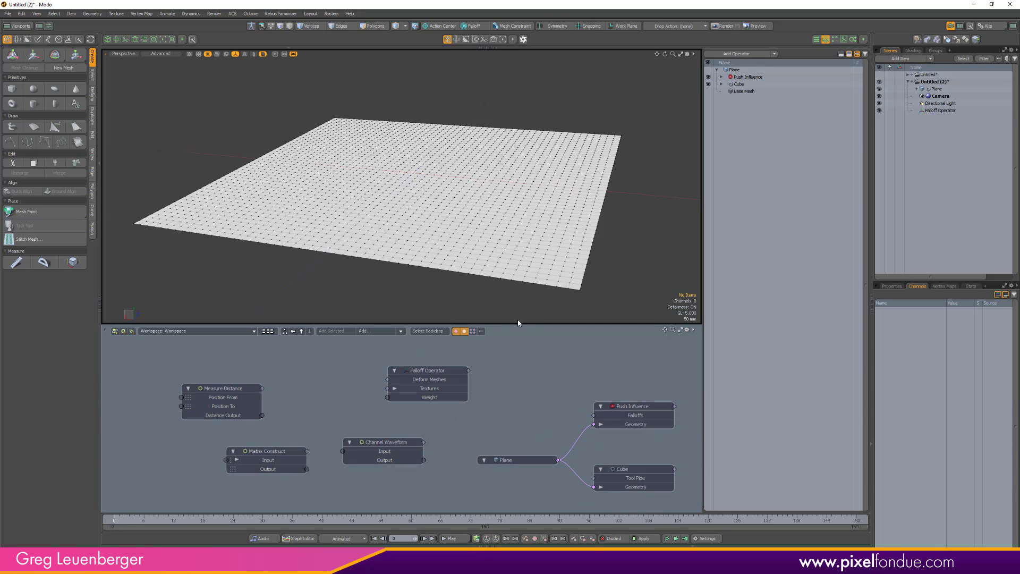
click(429, 371)
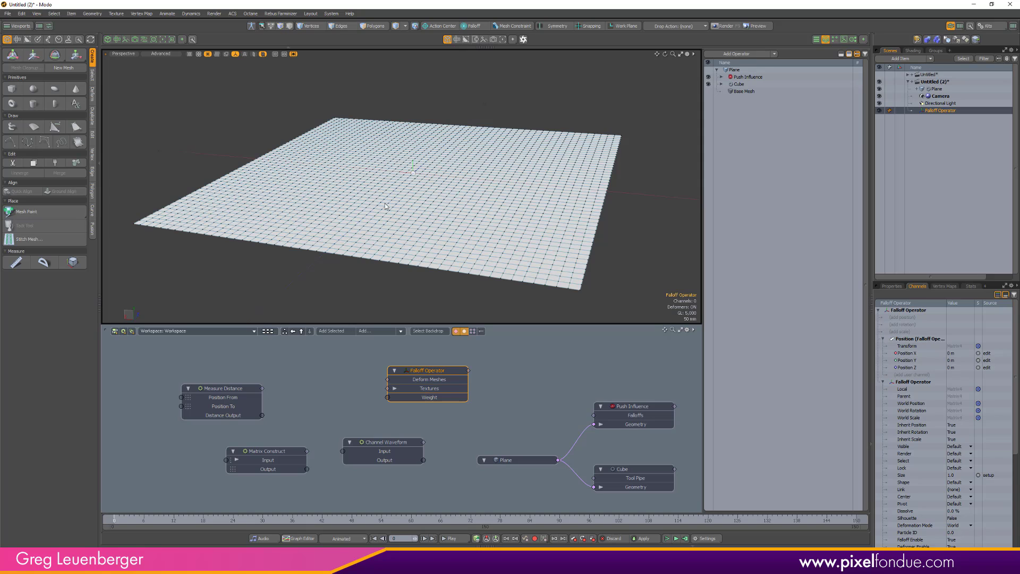
key(1)
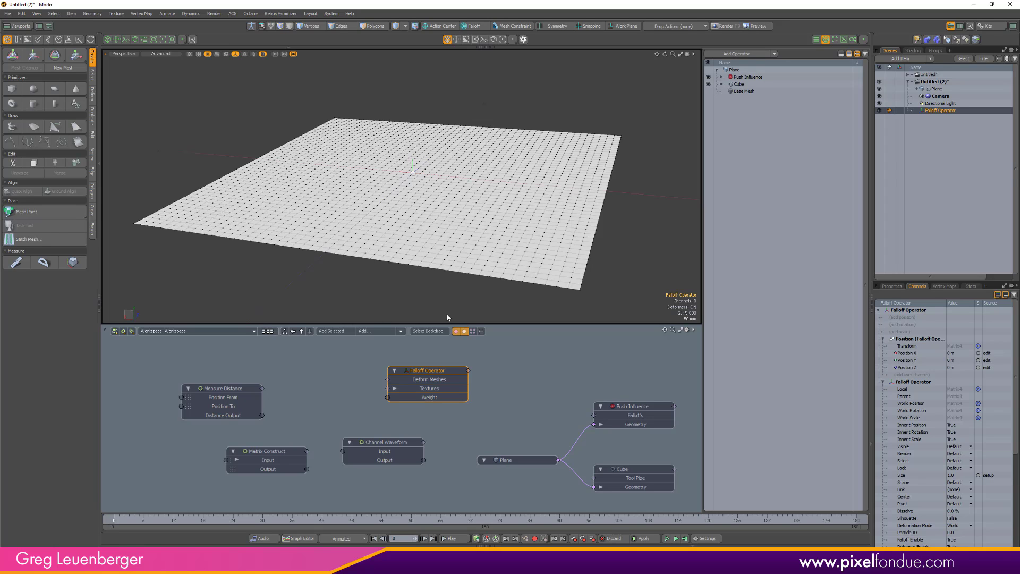
drag(443, 387, 444, 369)
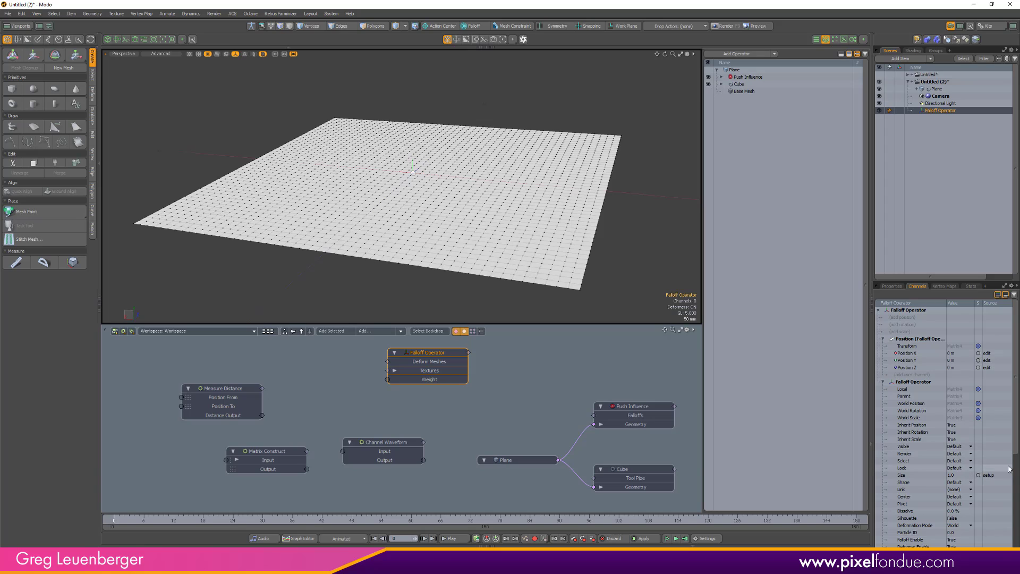
- Add the Falloff Operator's per-point Position X, Y and Z channels, listed above Normal X, to its schematic node
scroll(1011, 470, down, 5)
drag(921, 455, 456, 397)
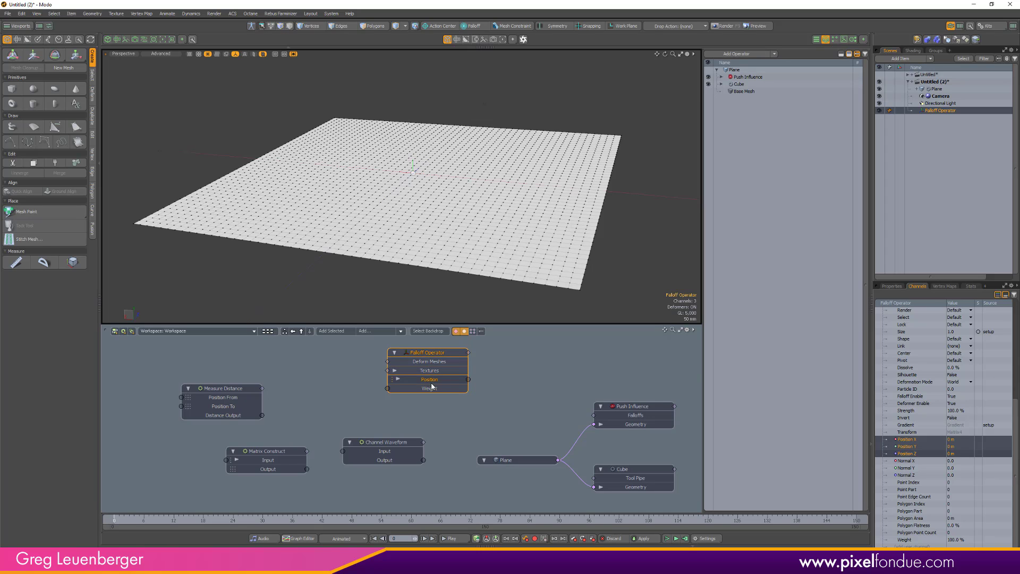
click(432, 353)
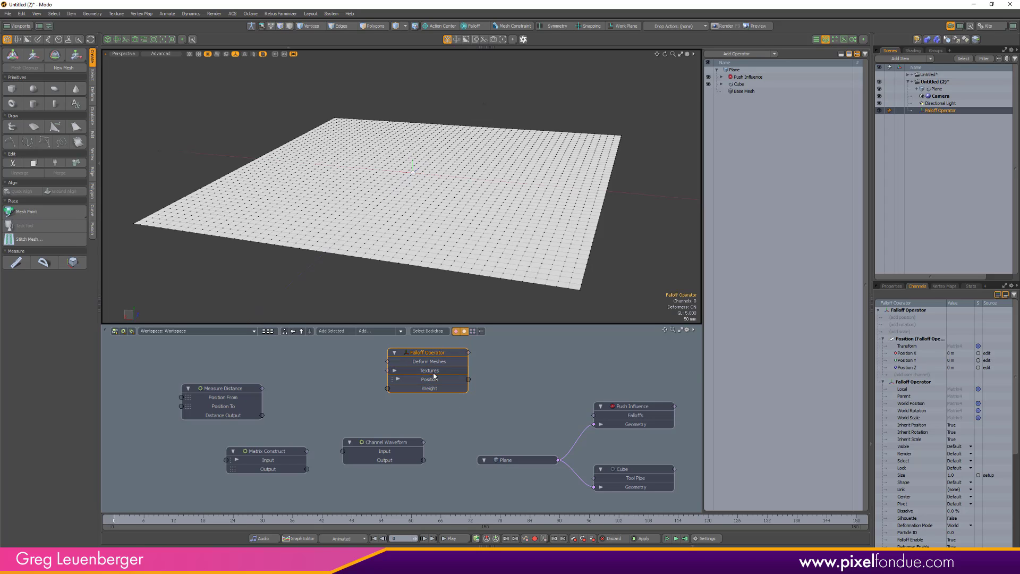
click(433, 380)
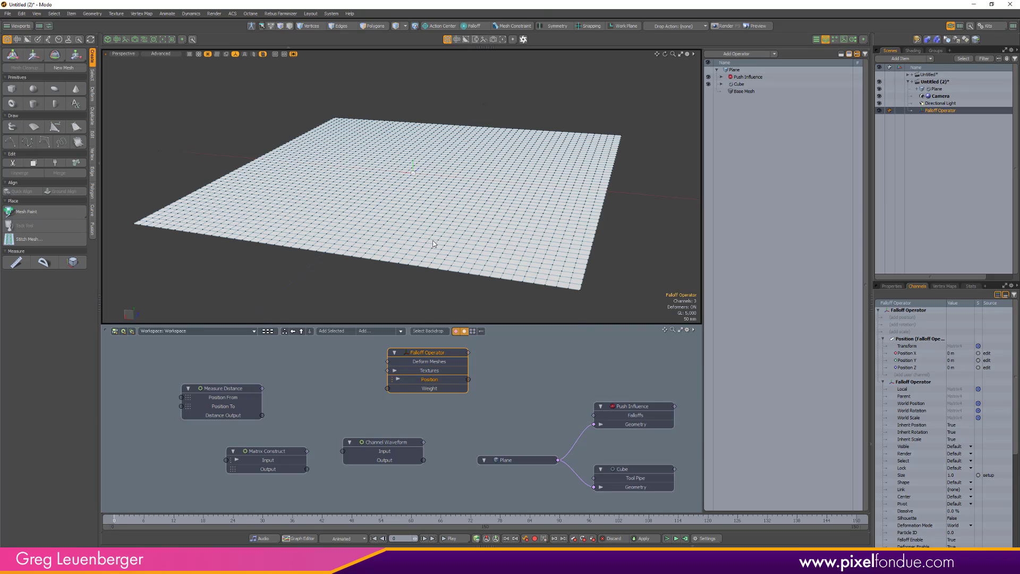
- Add the World Position channel to the Falloff Operator node in the schematic
right_click(442, 353)
mouse_move(446, 458)
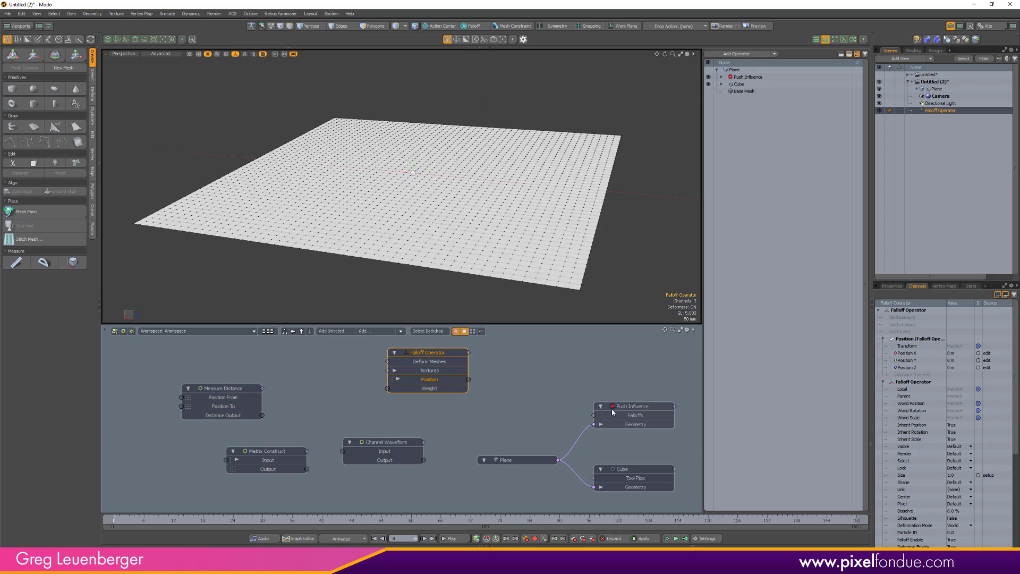
right_click(430, 353)
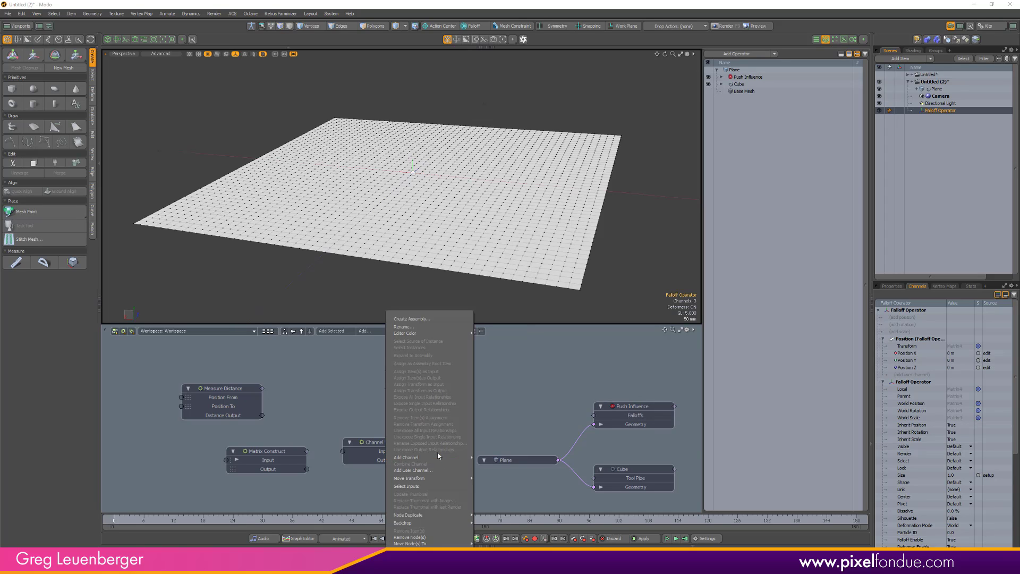
mouse_move(450, 458)
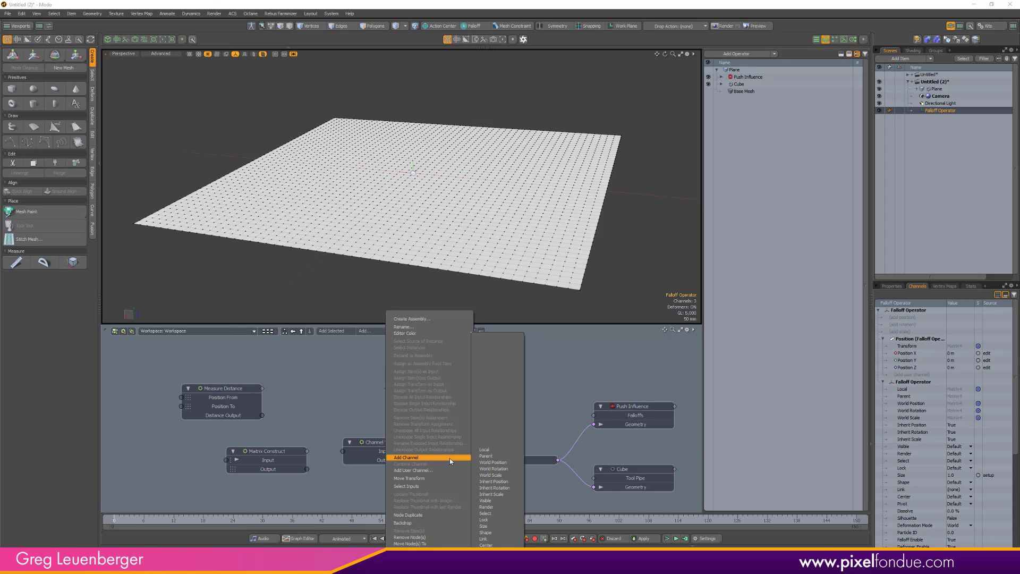
click(502, 463)
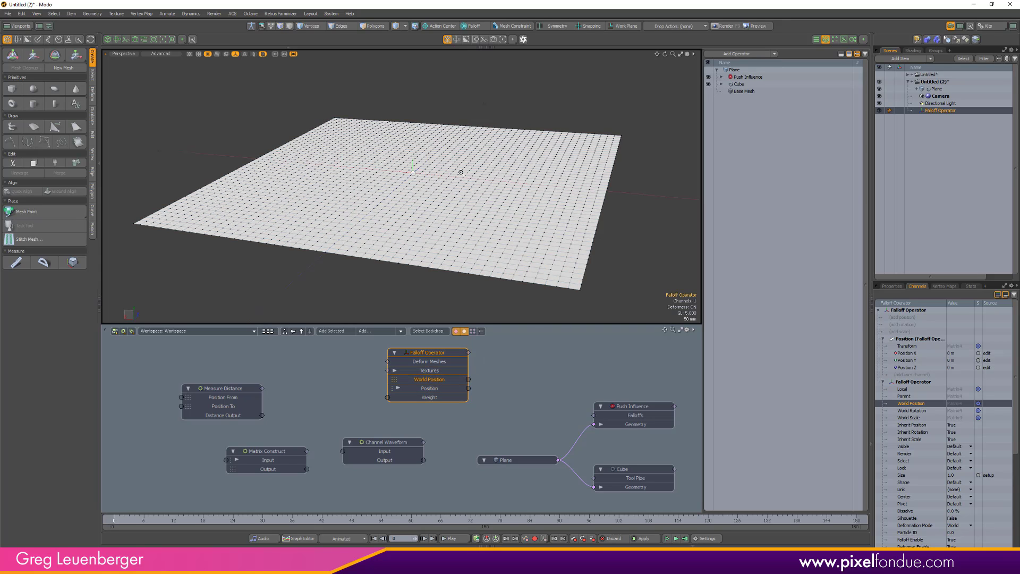
- Separate the World Position and Position channels from the Falloff Operator node into their own node
ctrl+alt+drag(461, 173, 508, 175)
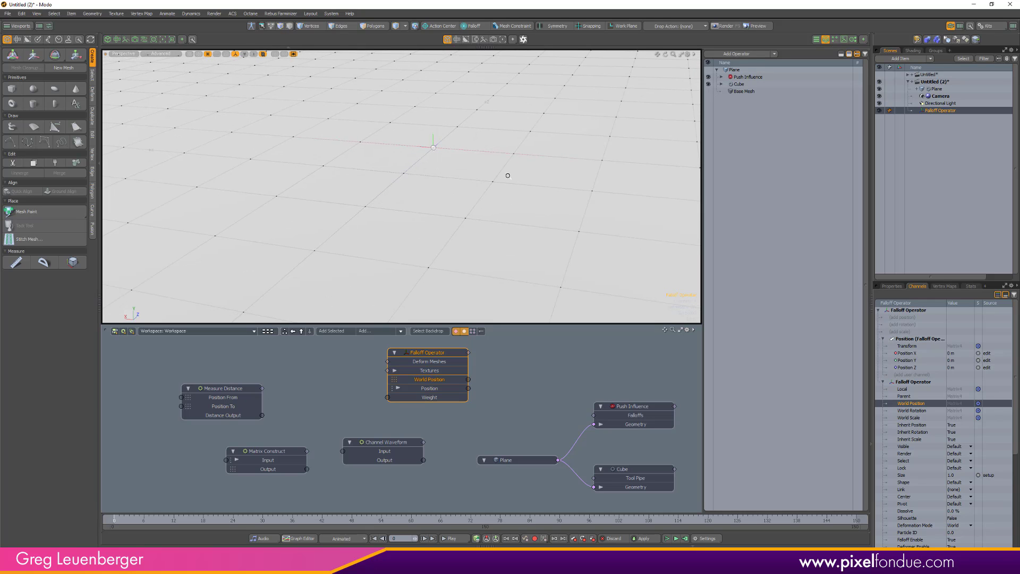
scroll(415, 194, down, 5)
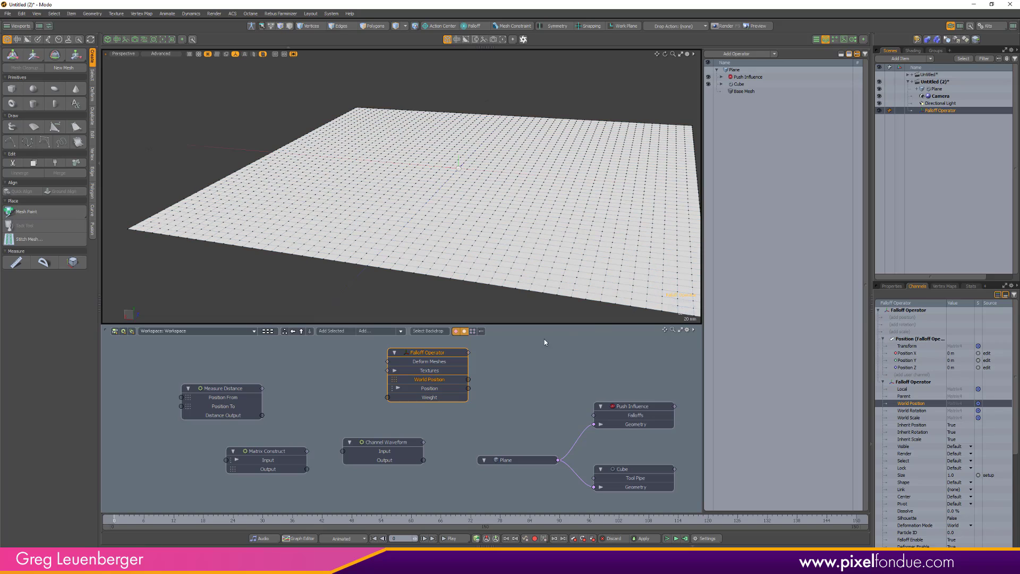
right_click(430, 390)
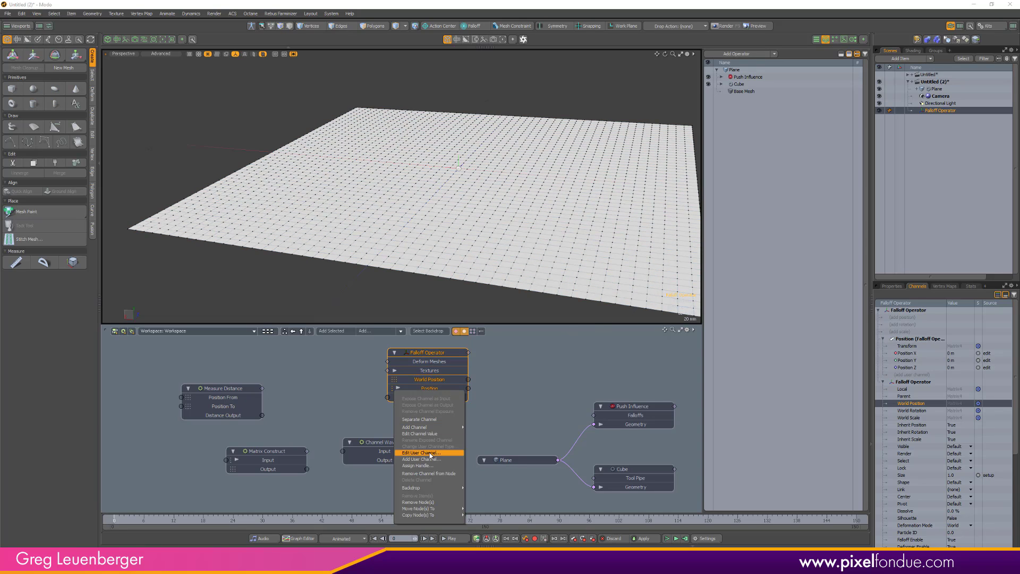
click(429, 420)
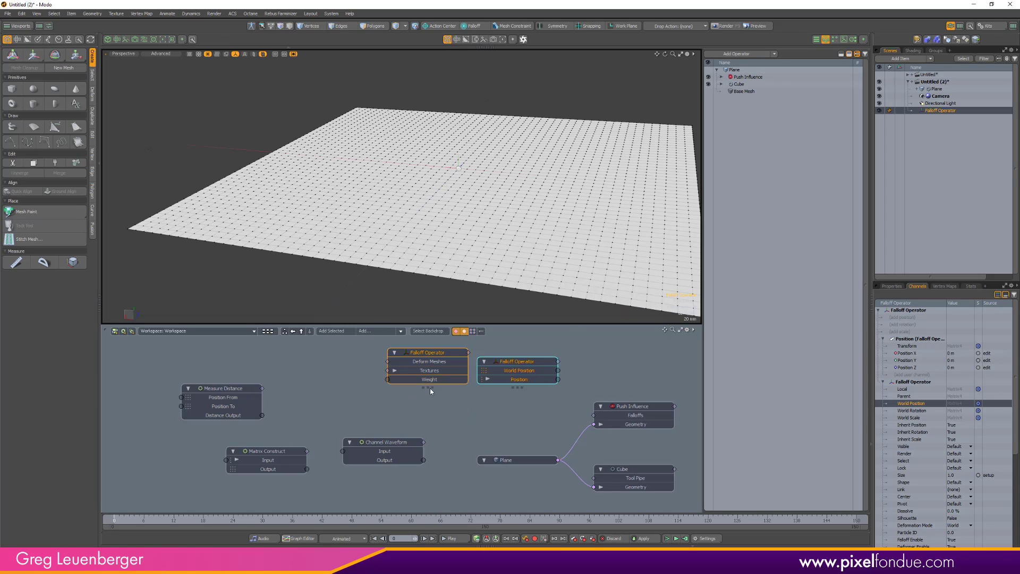
- Place the Falloff Operator's World Position and Position node before Measure Distance, with the Weight node on Measure Distance's other side
drag(513, 363, 150, 363)
drag(225, 390, 297, 363)
mouse_move(399, 396)
alt+mouse_down()
mouse_move(438, 408)
mouse_move(408, 406)
alt+mouse_up()
scroll(438, 408, down, 1)
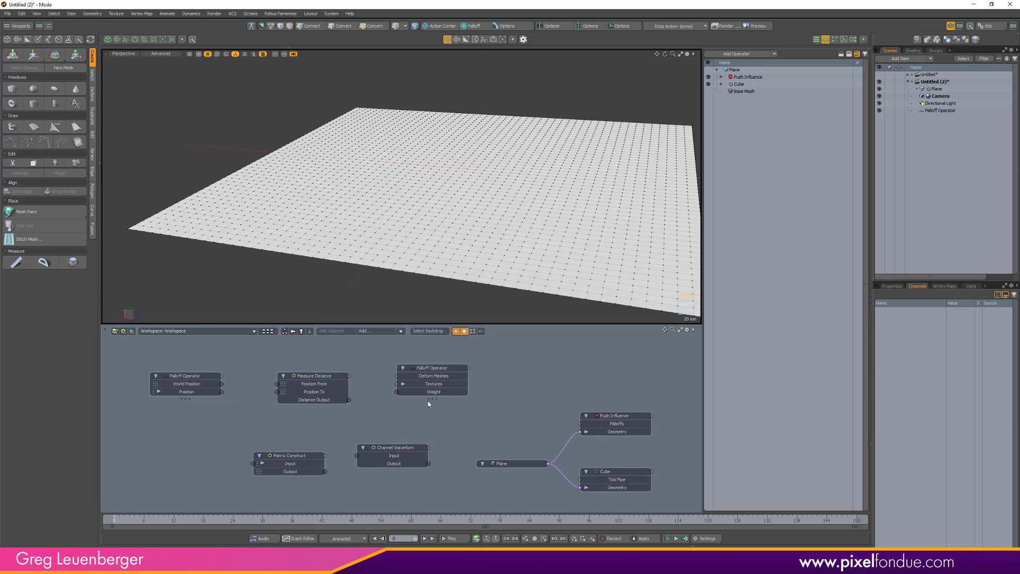
click(429, 369)
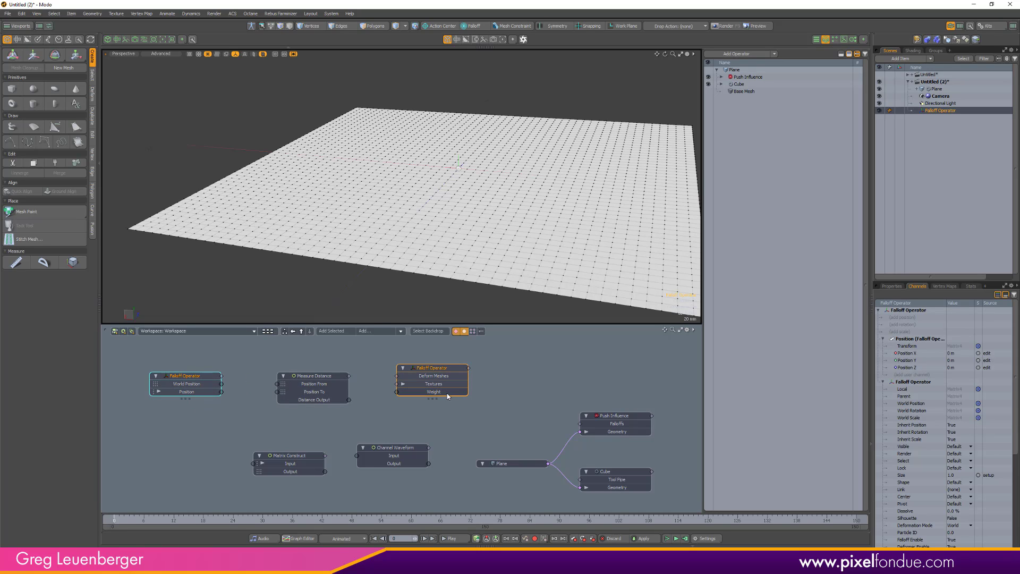
click(462, 401)
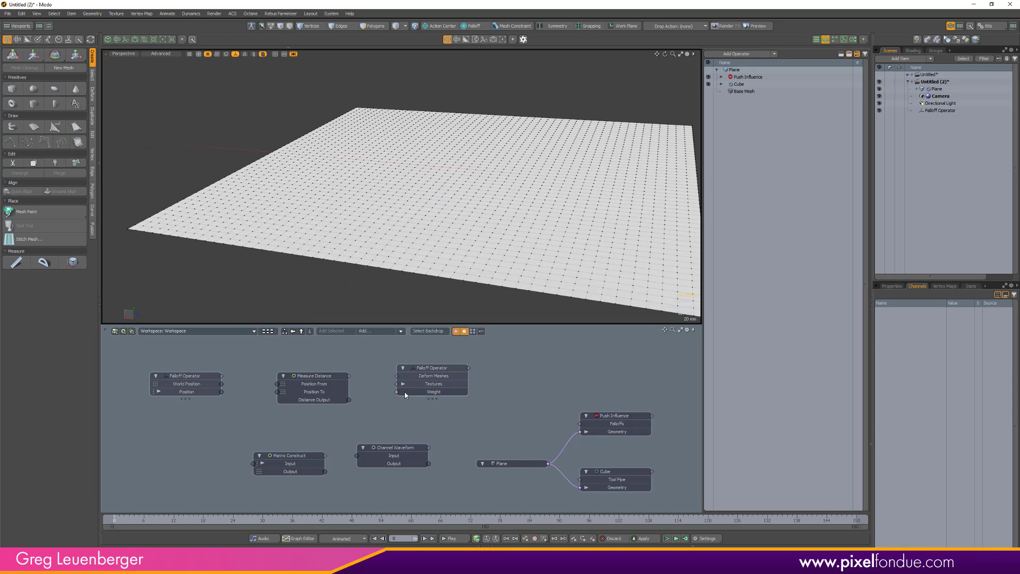
mouse_move(193, 386)
mouse_down()
mouse_move(178, 385)
mouse_move(181, 393)
mouse_up()
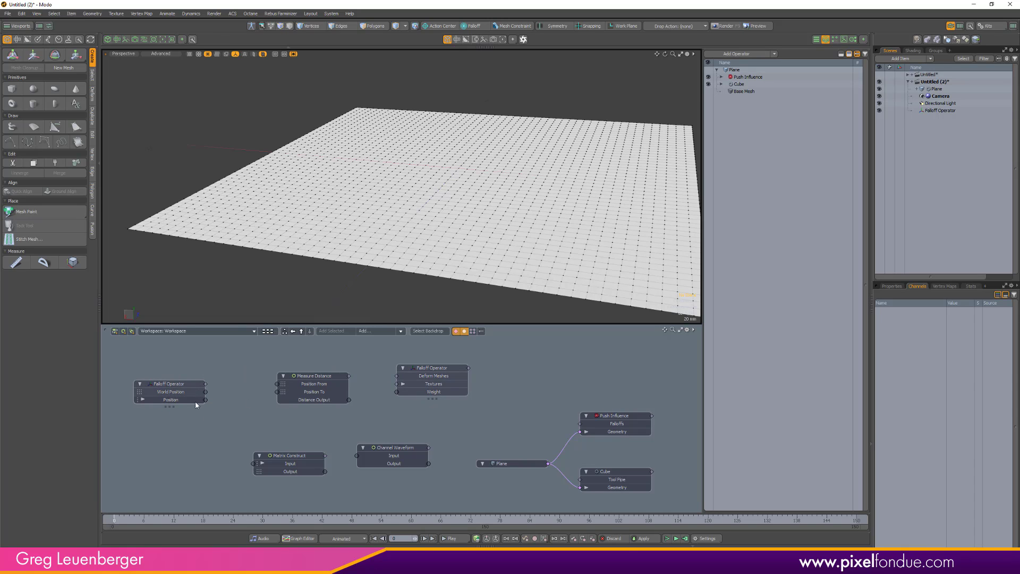
- Reposition the Matrix Construct node and link the Falloff Operator's World Position to Measure Distance's Position From
click(179, 387)
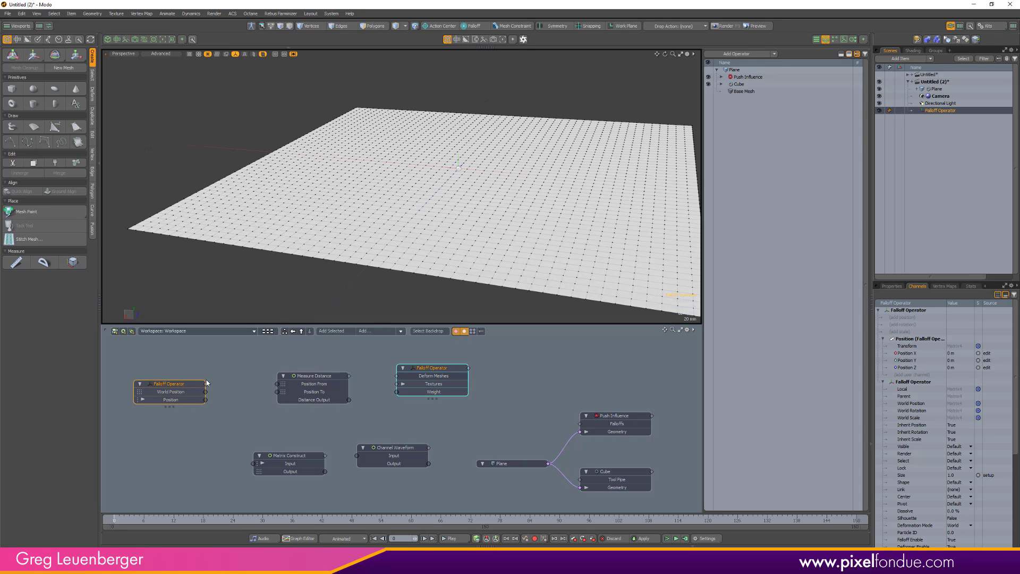
scroll(456, 167, up, 2)
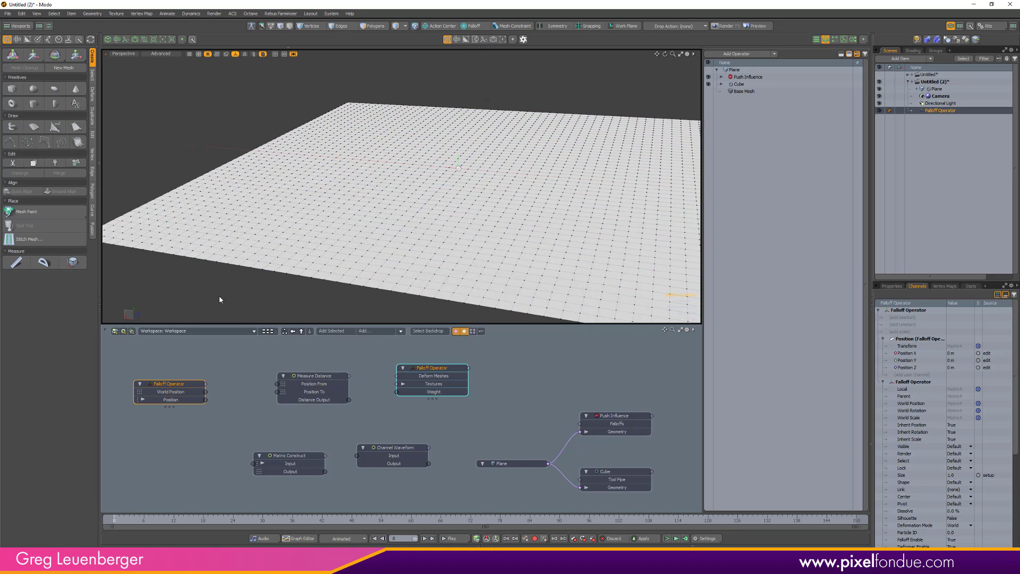
click(294, 445)
drag(295, 455, 271, 448)
drag(207, 394, 314, 388)
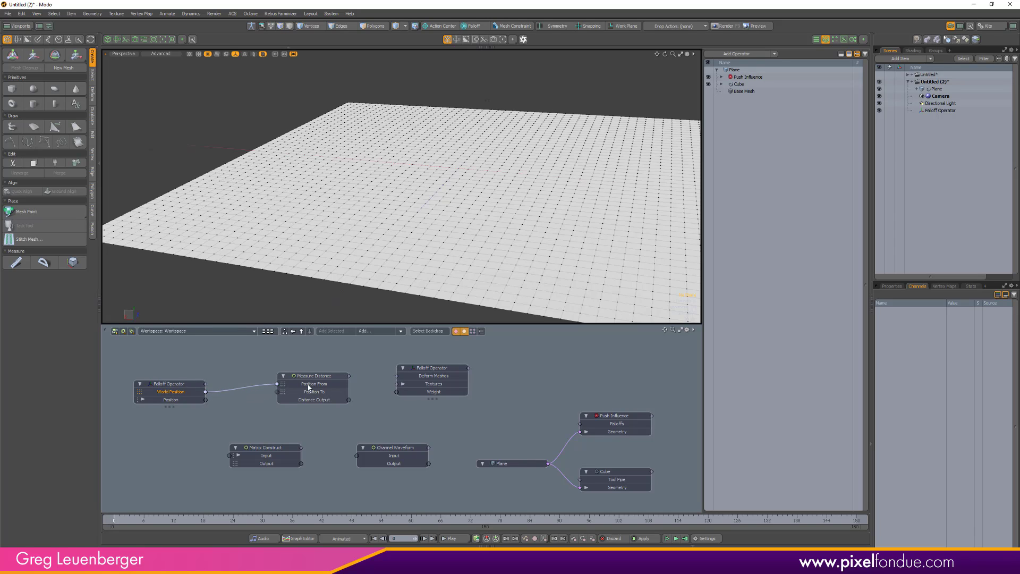
scroll(286, 388, up, 4)
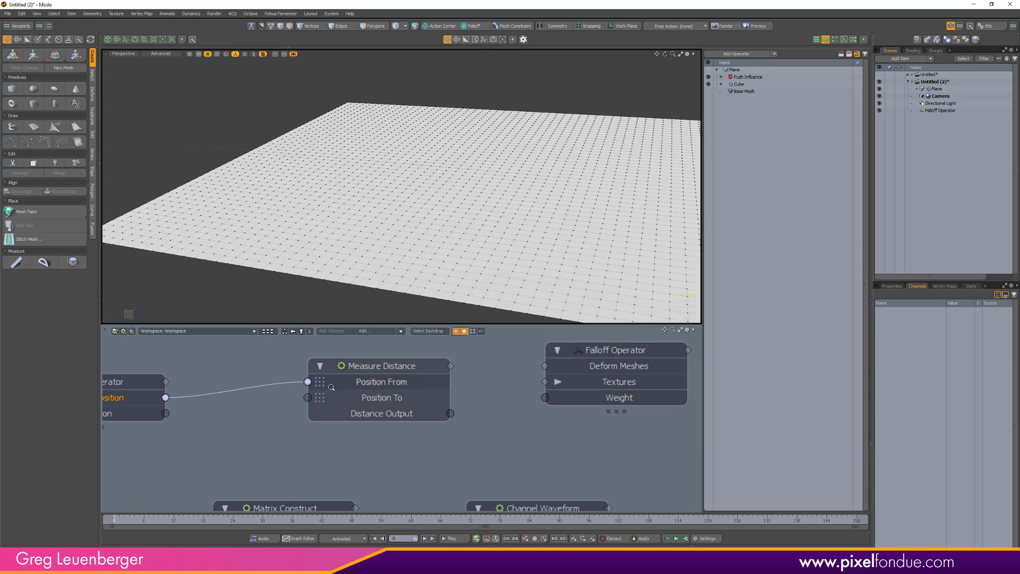
scroll(321, 392, down, 2)
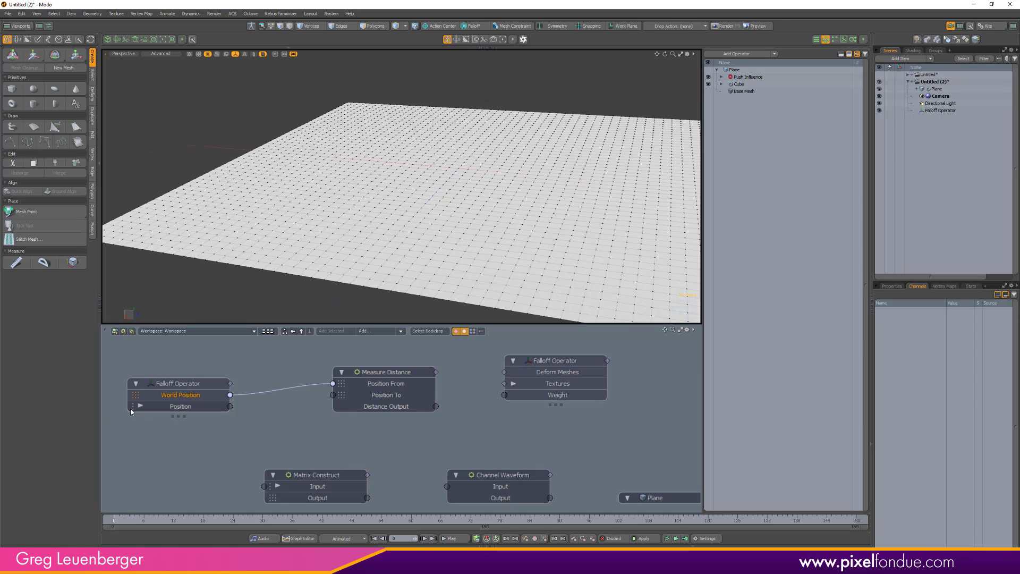
- Feed the Falloff Operator's Position into Matrix Construct's Input and link Matrix Construct's Output to Measure Distance's Position To
scroll(132, 410, up, 3)
scroll(140, 413, down, 2)
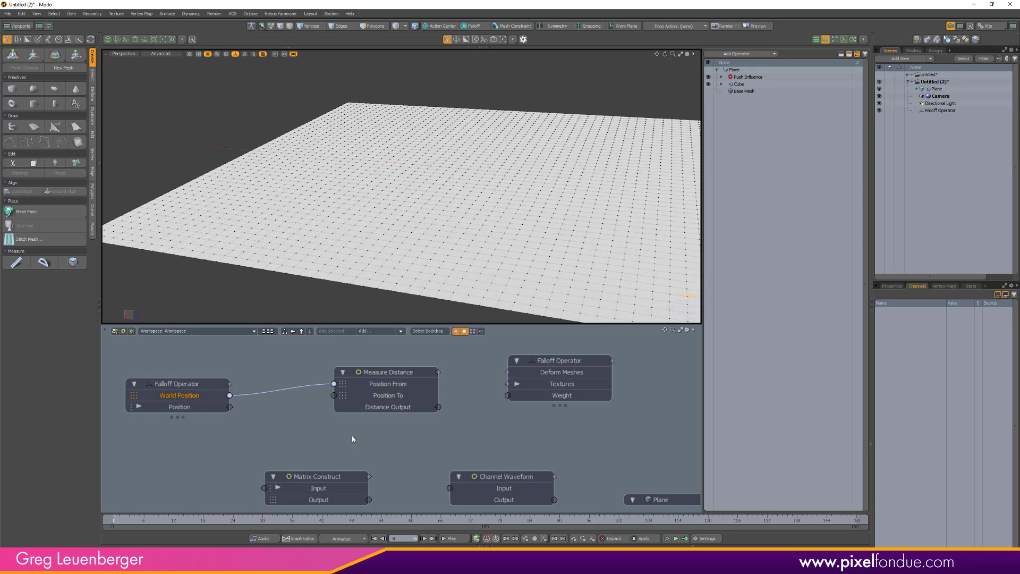
middle_drag(190, 414, 204, 403)
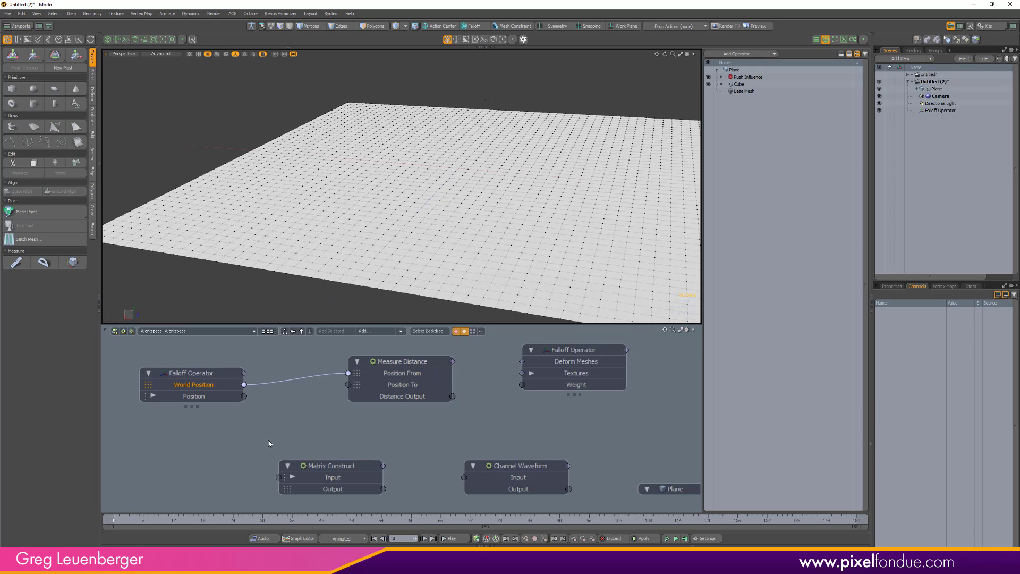
drag(336, 476, 328, 464)
drag(244, 396, 275, 471)
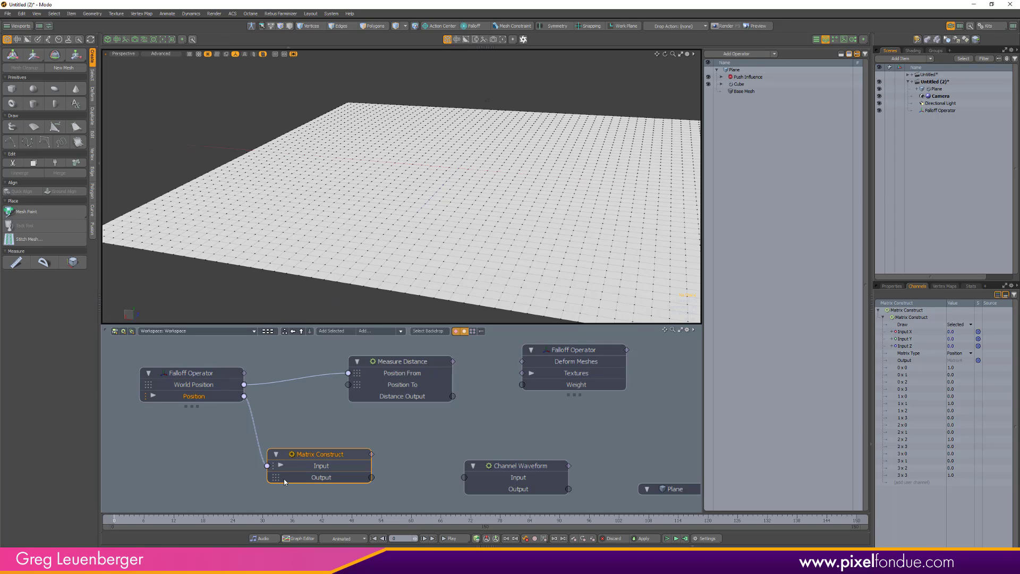
drag(372, 477, 401, 382)
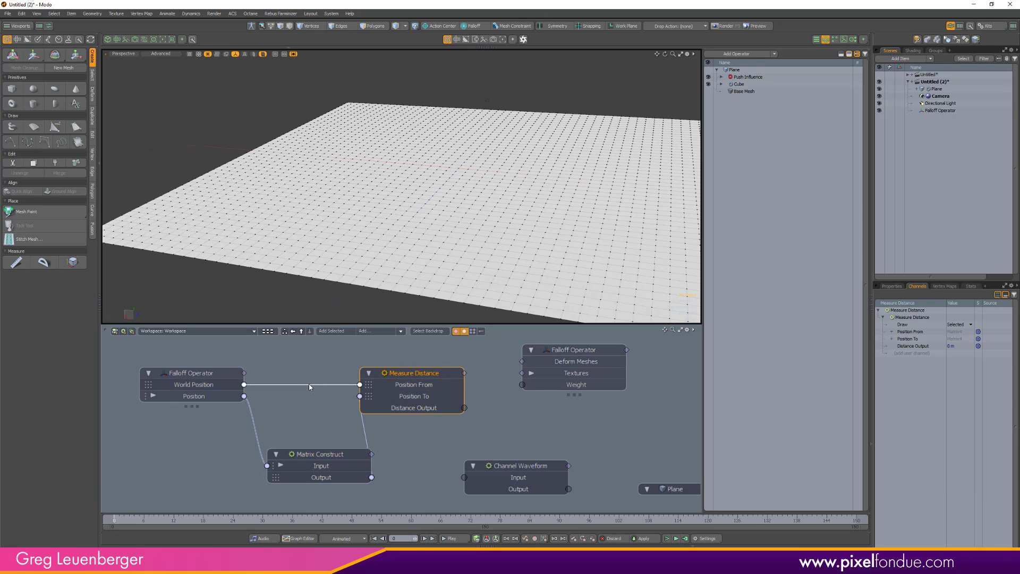
- Examine the Falloff Operator's location at the plane's centre and the surrounding vertices in vertex mode
click(195, 373)
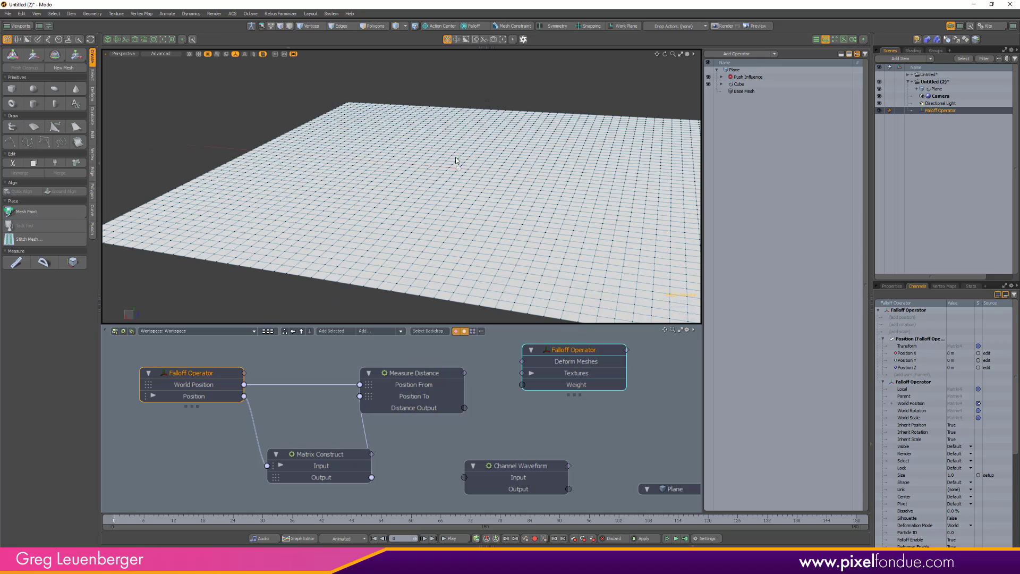
ctrl+alt+drag(458, 165, 558, 179)
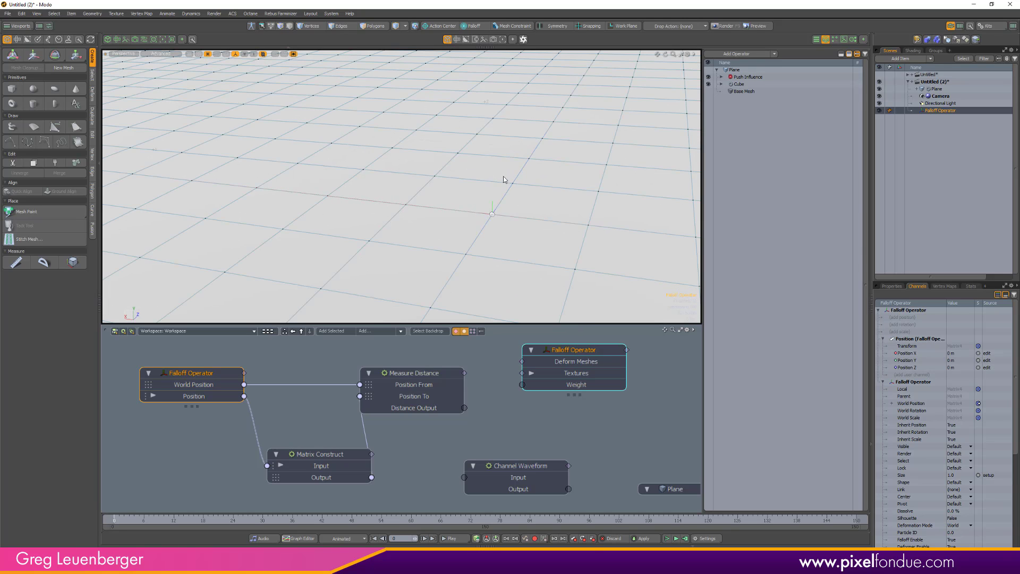
key(1)
click(435, 176)
ctrl+alt+drag(484, 168, 333, 228)
ctrl+alt+drag(426, 208, 398, 232)
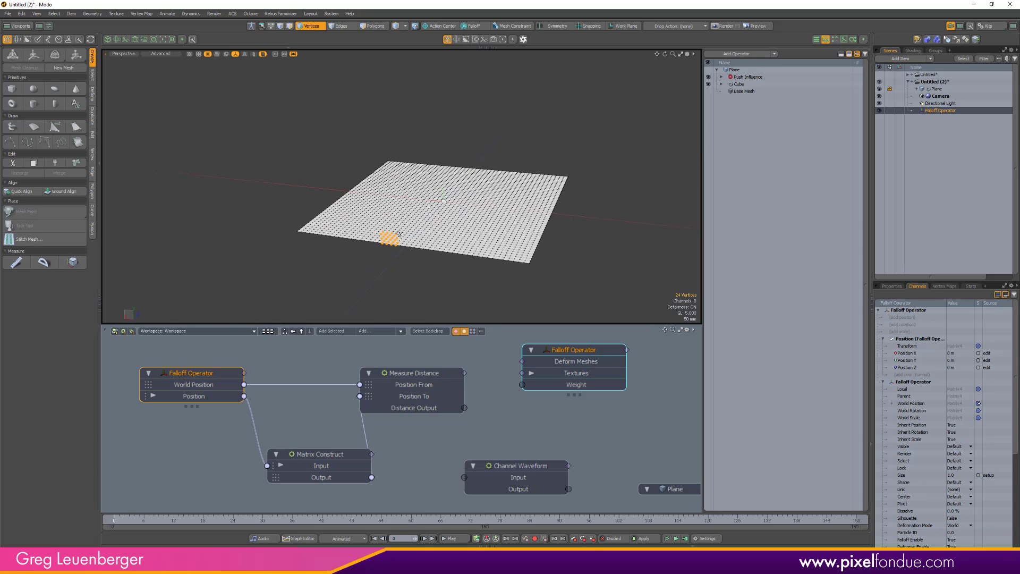
click(406, 276)
alt+shift+drag(424, 322, 402, 320)
- Tidy the Matrix Construct and Measure Distance nodes and link Distance Output to the Channel Waveform's Input
drag(329, 466, 294, 465)
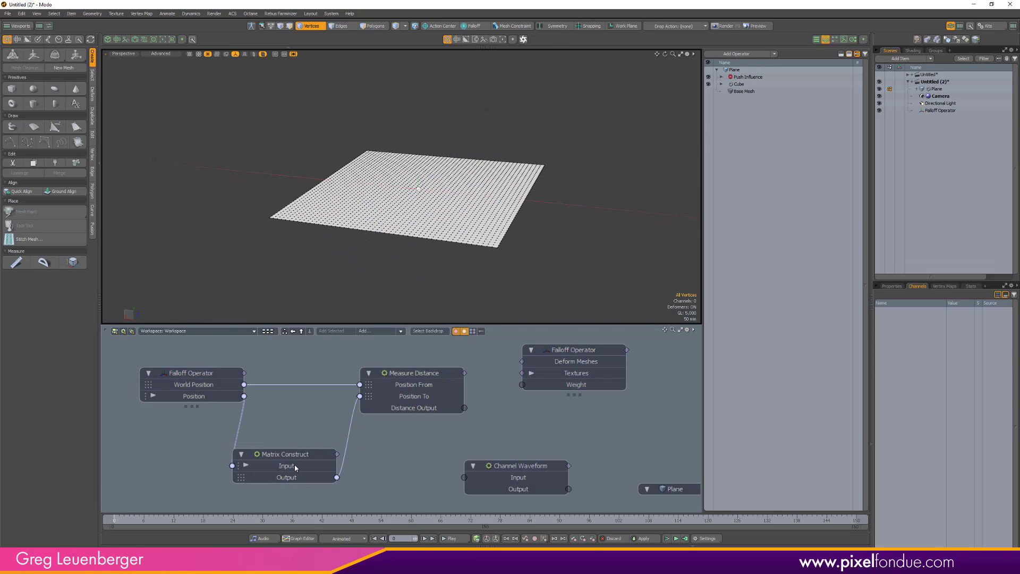
drag(436, 377, 424, 377)
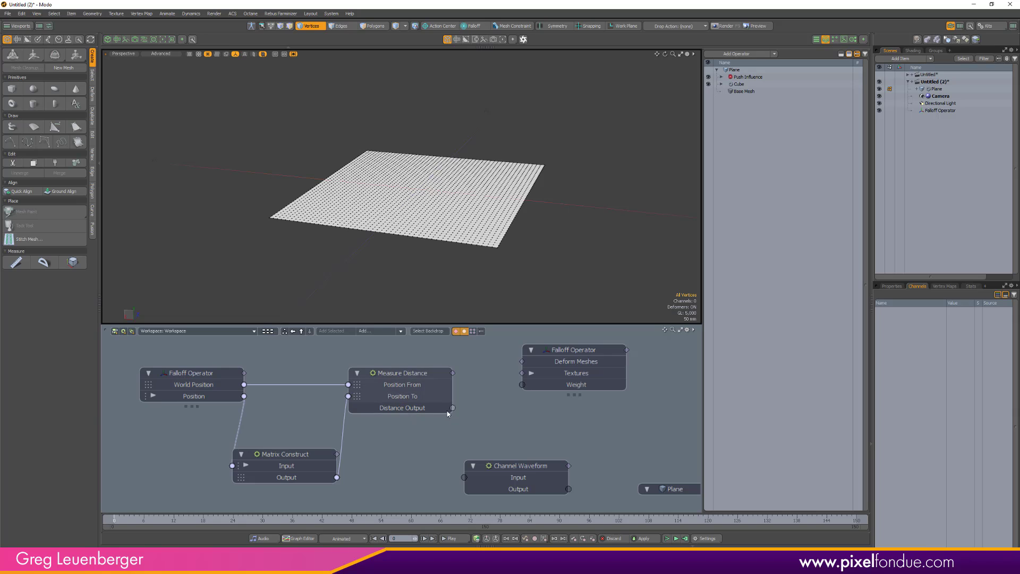
drag(453, 408, 524, 461)
- Turn off Use Time As Input for the Channel Waveform
click(534, 456)
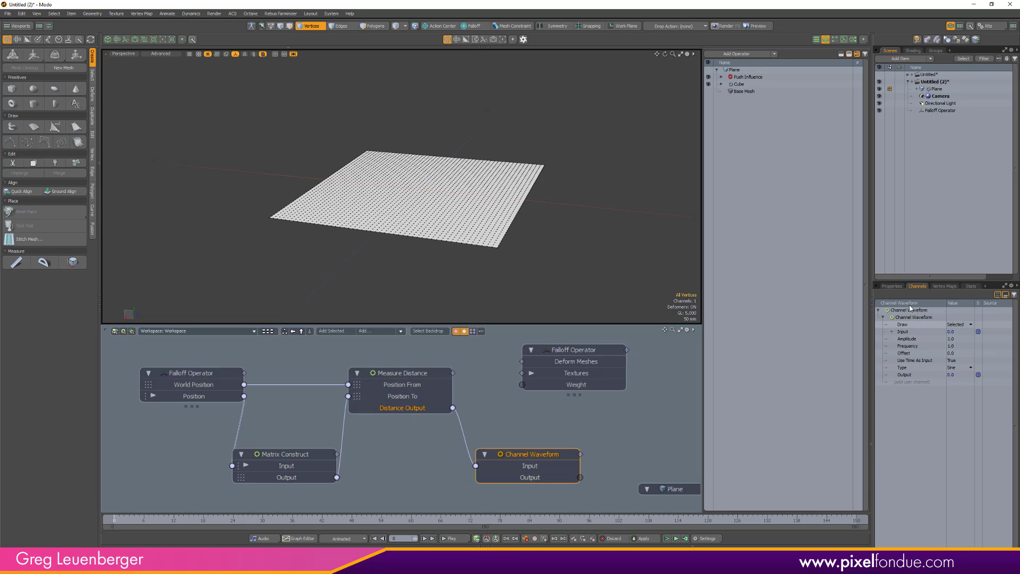
click(893, 286)
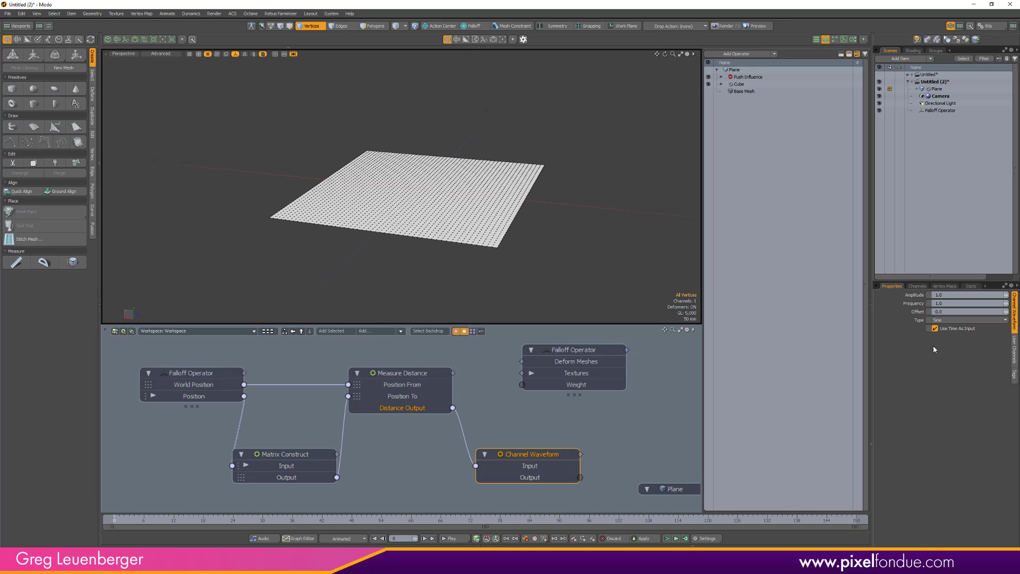
click(954, 328)
- Switch the 3D viewport to the front view and add a new mesh item to the scene
alt+drag(450, 284, 457, 245)
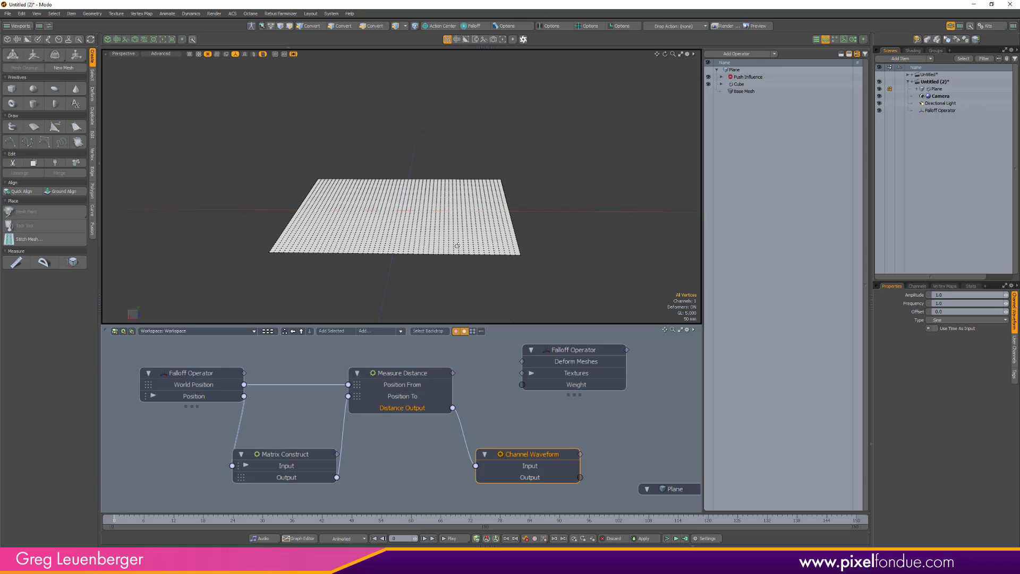
key(ctrl+space)
click(460, 246)
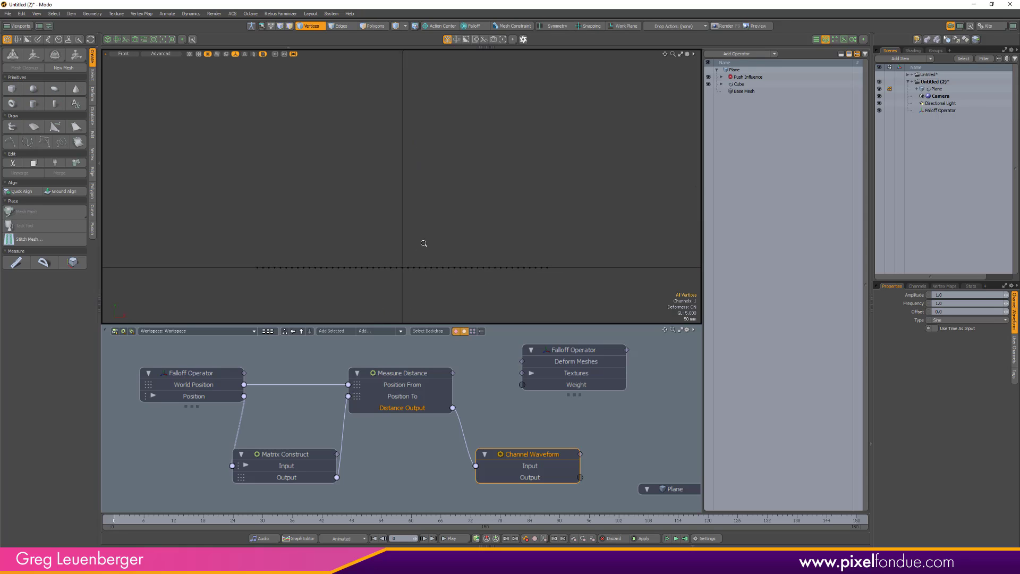
key(n)
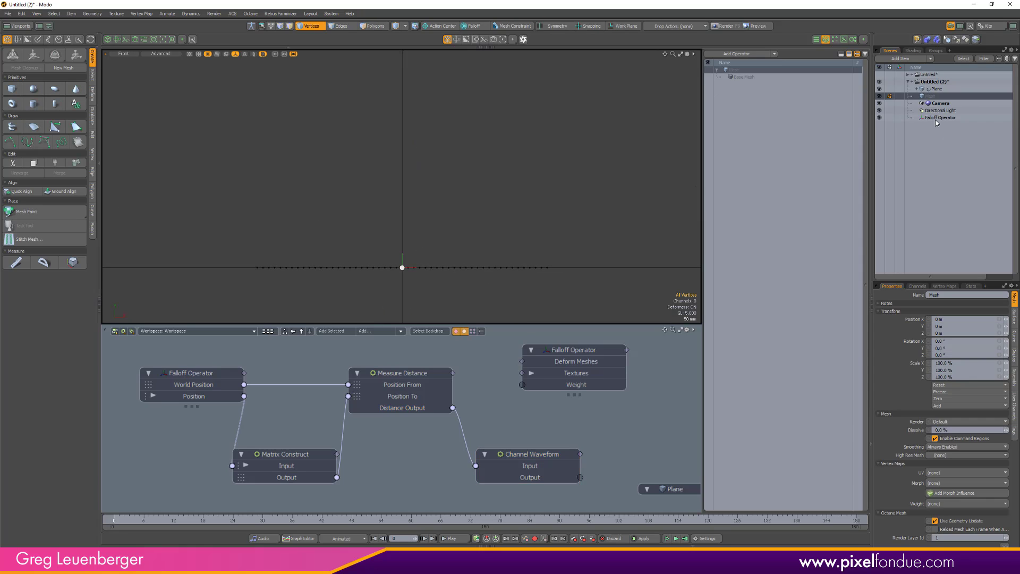
- Draw an L-shaped pair of graph axes above the plane with the Sketch tool
click(61, 142)
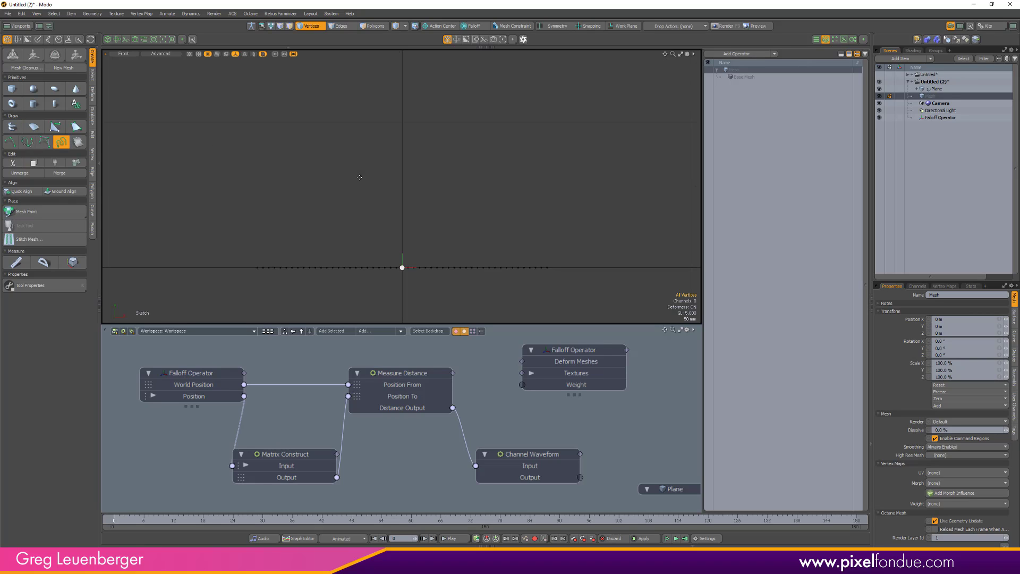
alt+shift+drag(339, 166, 382, 178)
scroll(383, 178, up, 3)
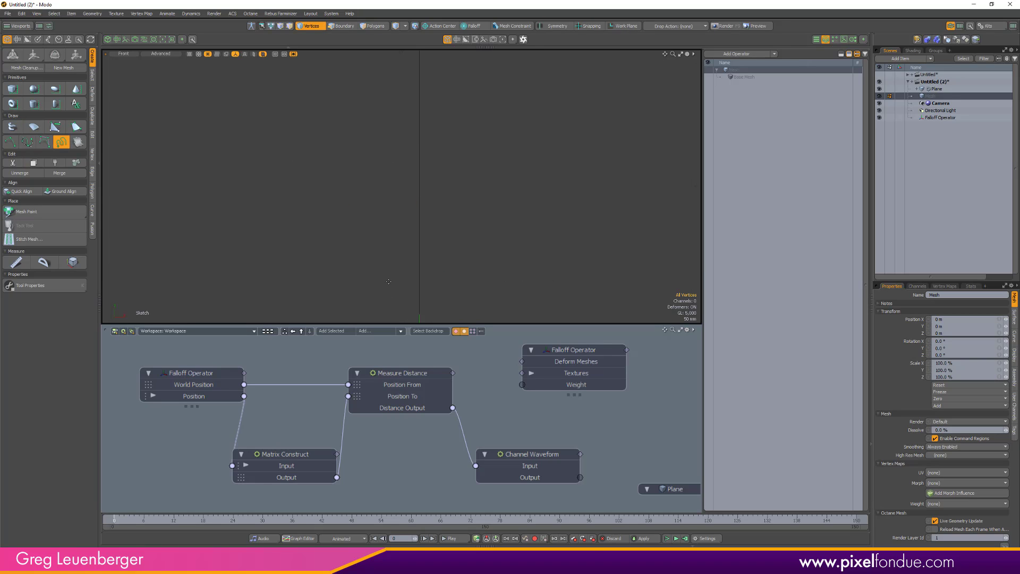
alt+shift+drag(373, 223, 378, 194)
mouse_move(288, 116)
mouse_down()
mouse_move(289, 231)
mouse_move(498, 236)
mouse_up()
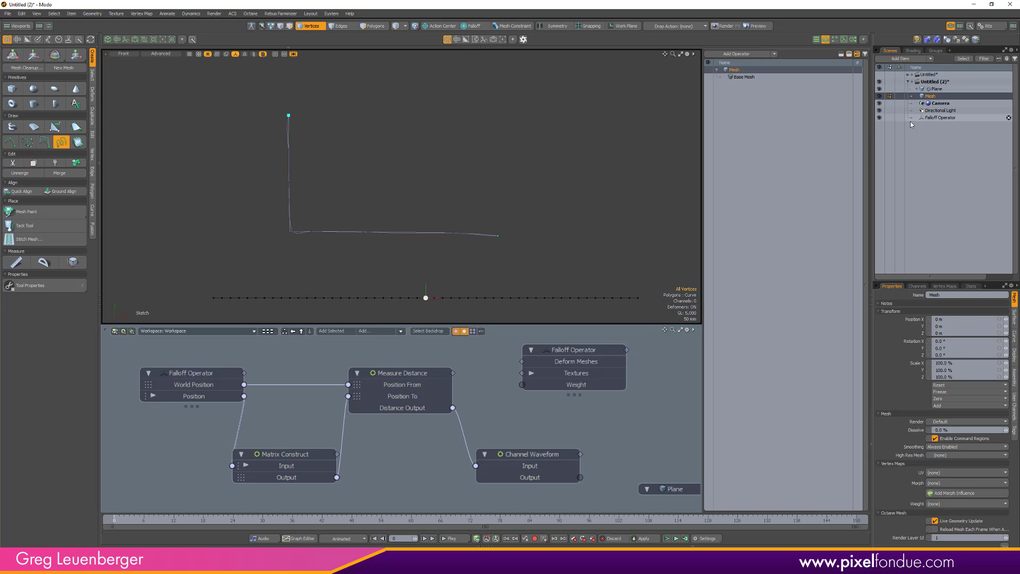
key(ctrl+space)
click(419, 202)
alt+drag(419, 202, 441, 220)
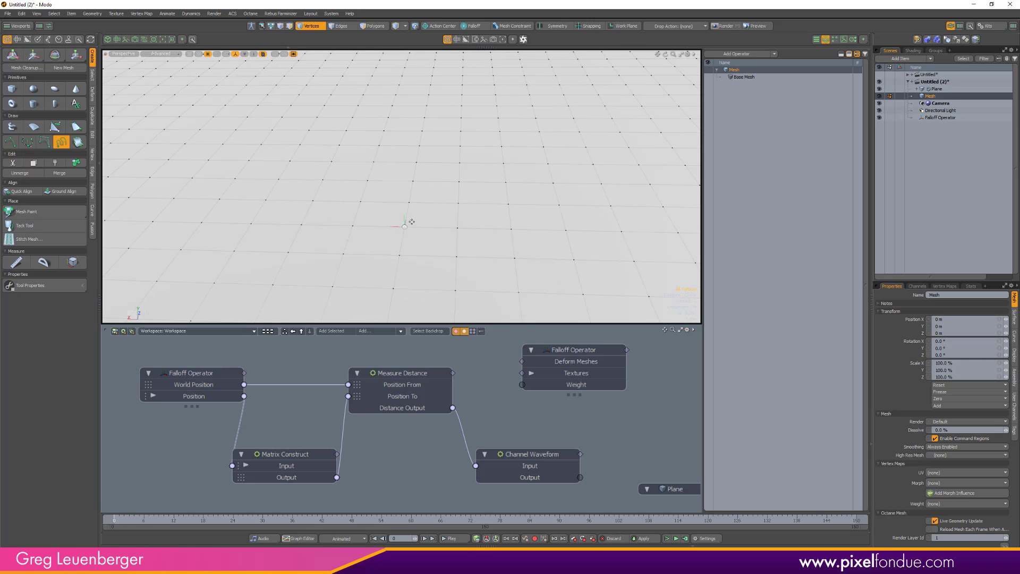
scroll(404, 228, down, 5)
key(KP_1)
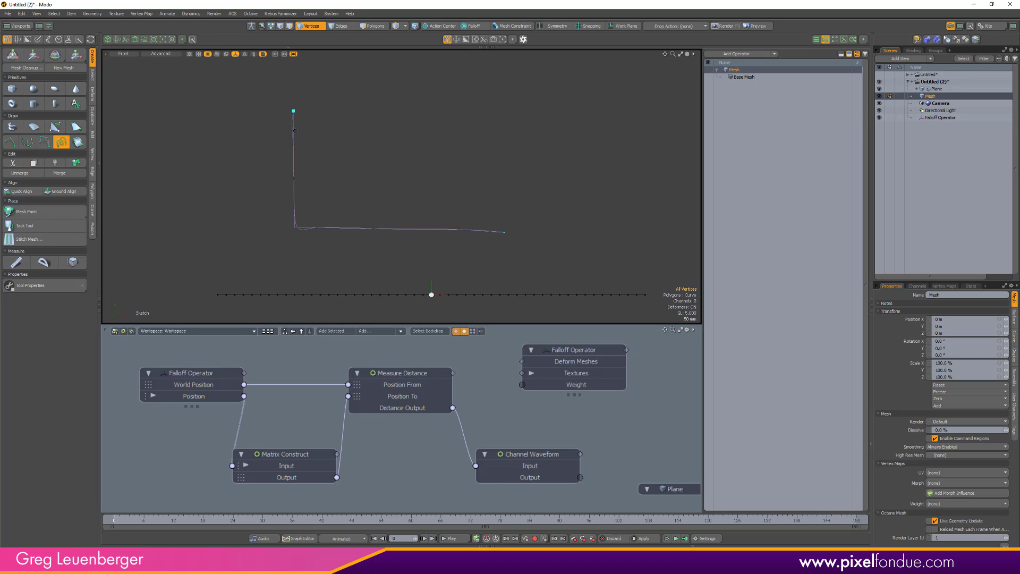
- Sketch a bell-shaped wave curve as a separate stroke inside the L-shaped axes
shift+click(302, 224)
drag(386, 121, 447, 141)
drag(478, 198, 503, 221)
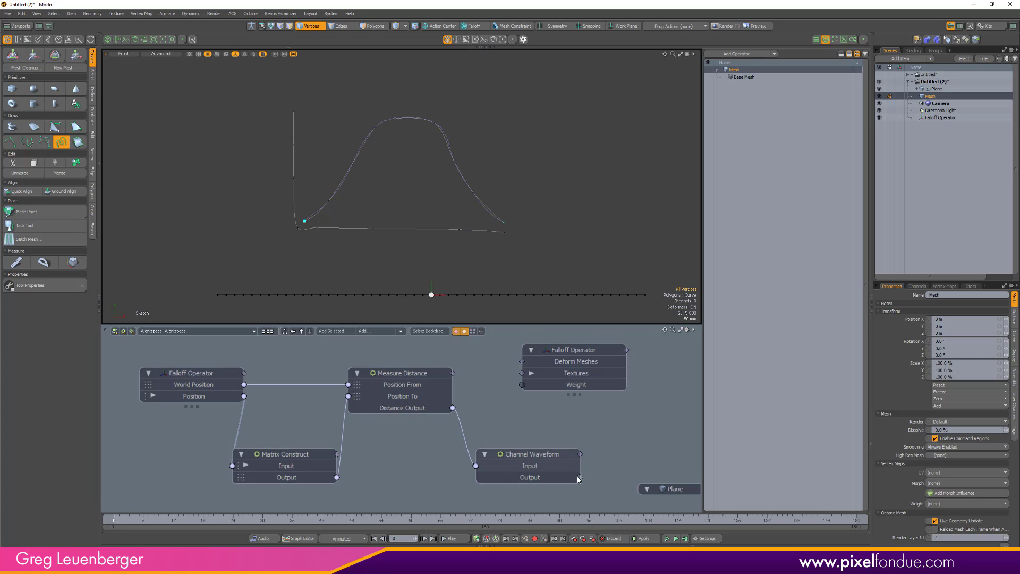
- Link the Channel Waveform's Output to the Falloff Operator's Weight and move the Falloff Operator node slightly lower
drag(579, 477, 582, 387)
alt+drag(573, 402, 492, 409)
scroll(530, 413, down, 1)
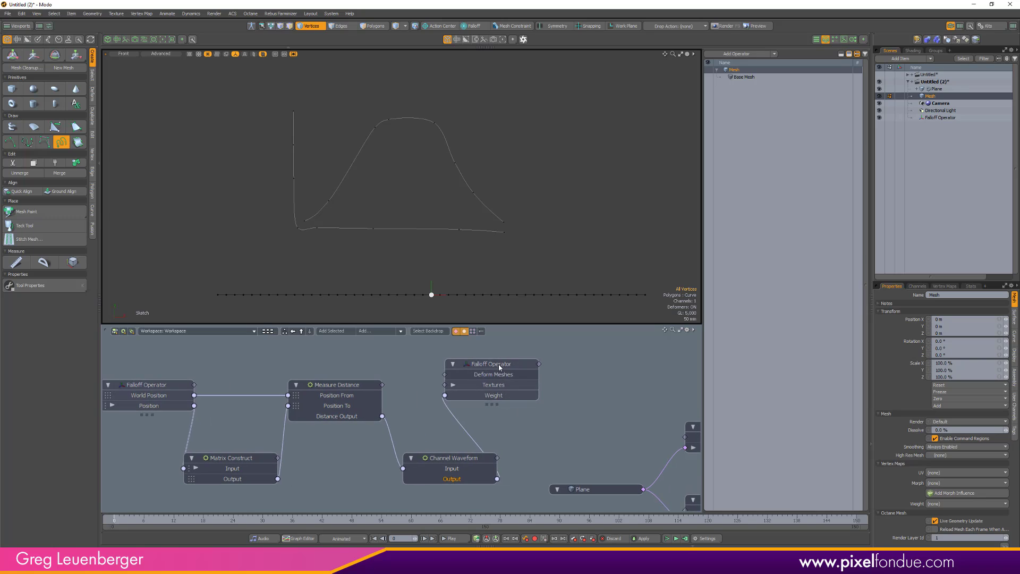
mouse_move(506, 368)
mouse_down()
mouse_move(551, 379)
mouse_move(501, 386)
mouse_up()
- Connect the Falloff Operator node to the Push Influence's Falloffs input
scroll(502, 387, down, 1)
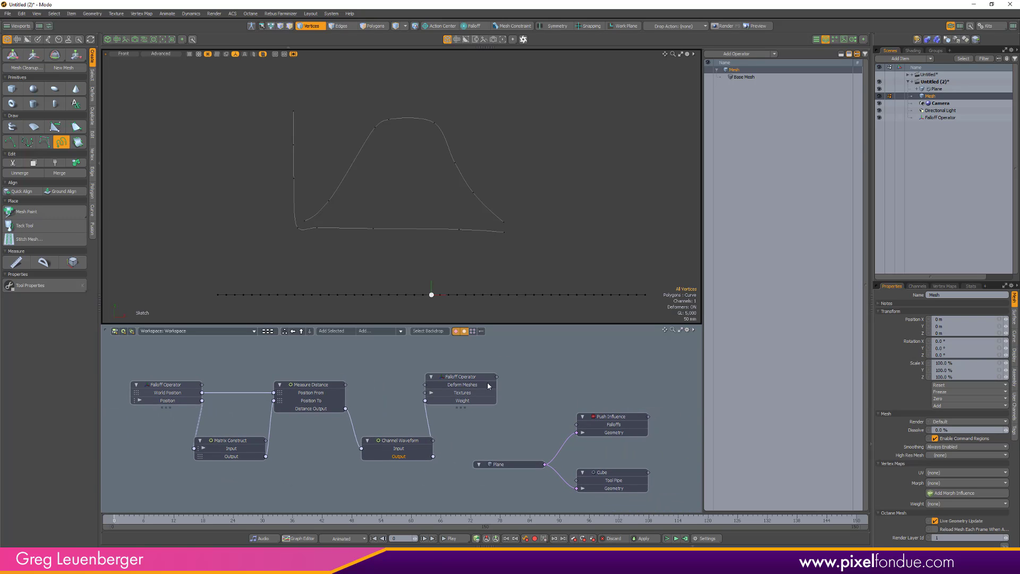
scroll(486, 380, up, 2)
middle_drag(514, 379, 457, 372)
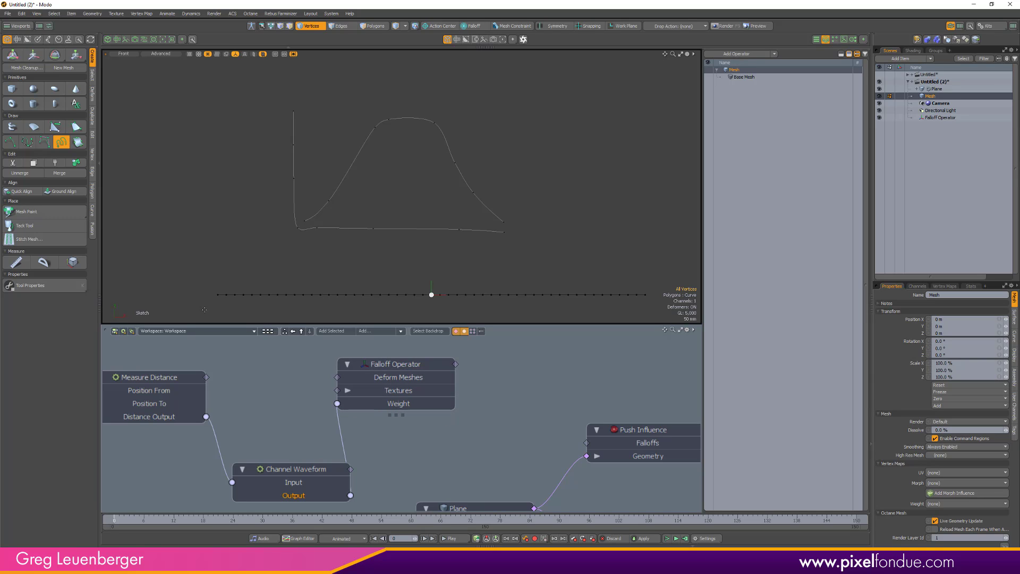
drag(456, 364, 587, 444)
- Return the viewport to perspective, then hide and deselect the mesh holding the sketched graph
alt+drag(486, 252, 450, 188)
scroll(449, 189, down, 3)
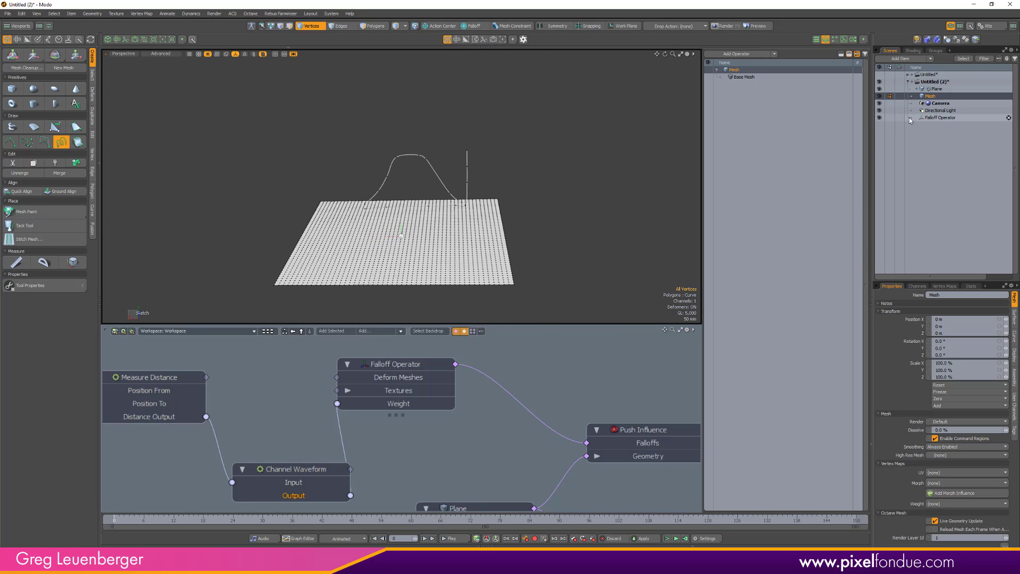
click(880, 96)
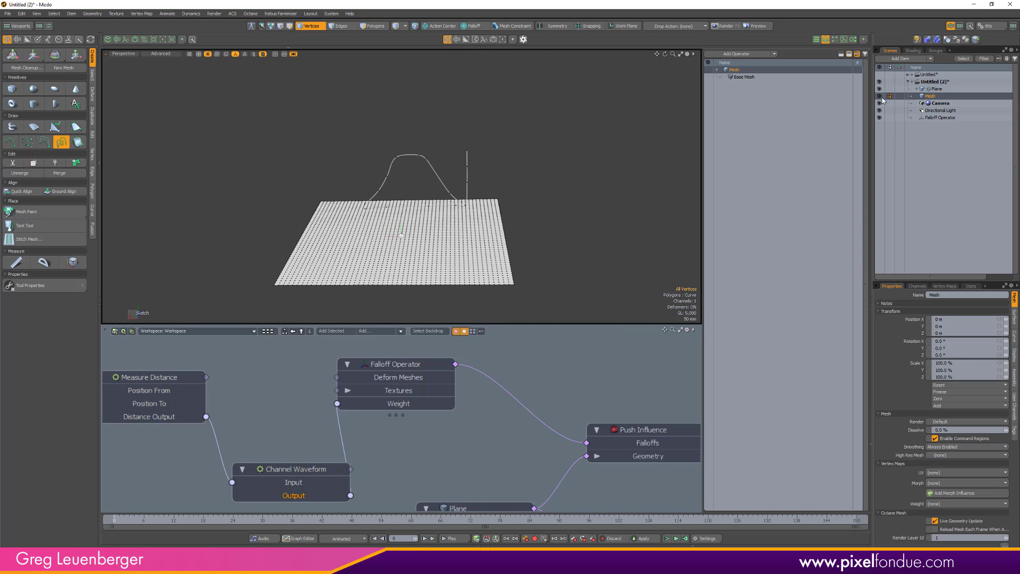
ctrl+click(929, 97)
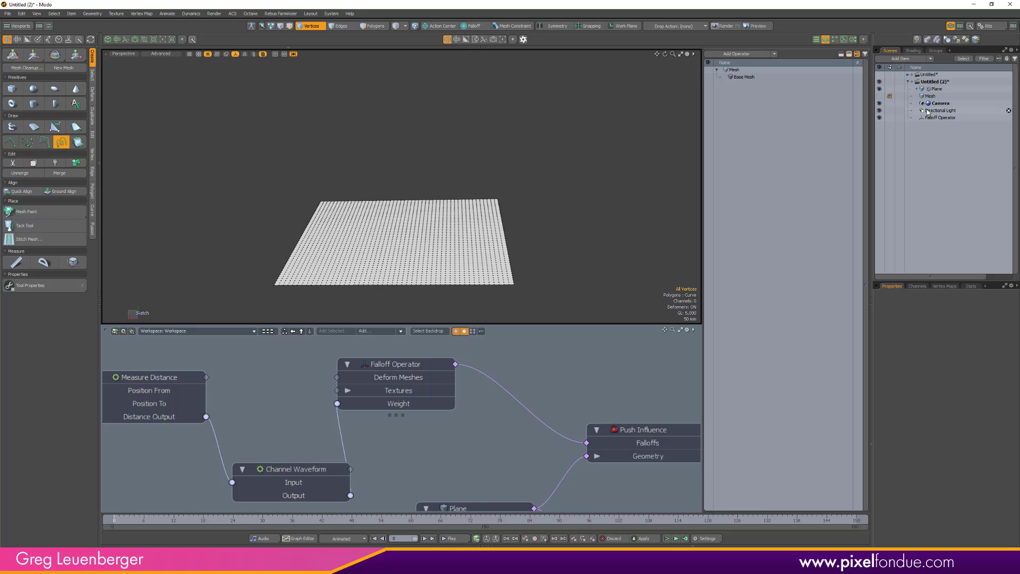
- Set the Push Influence's distance to about 190 mm so the plane deforms
click(655, 431)
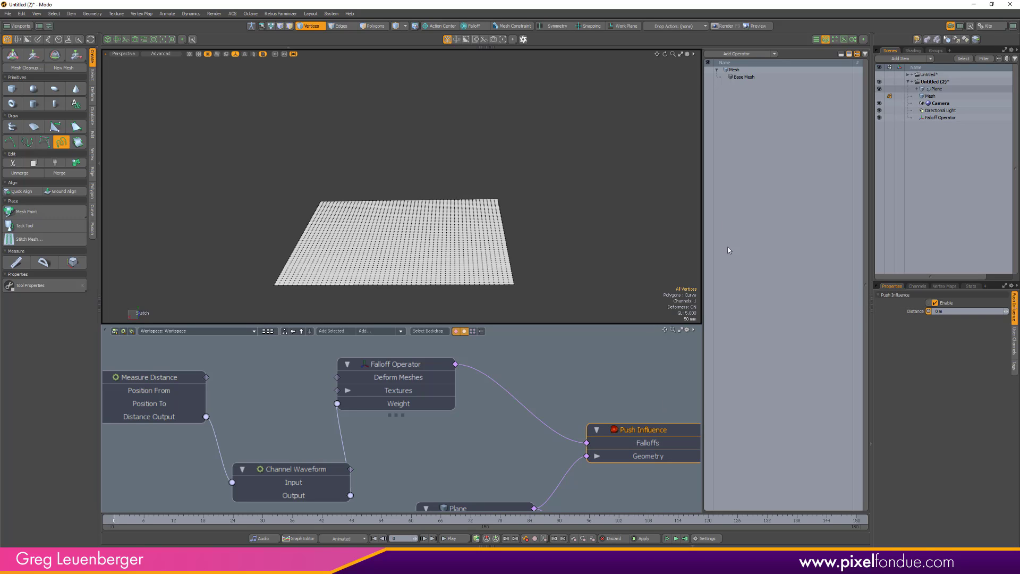
click(316, 28)
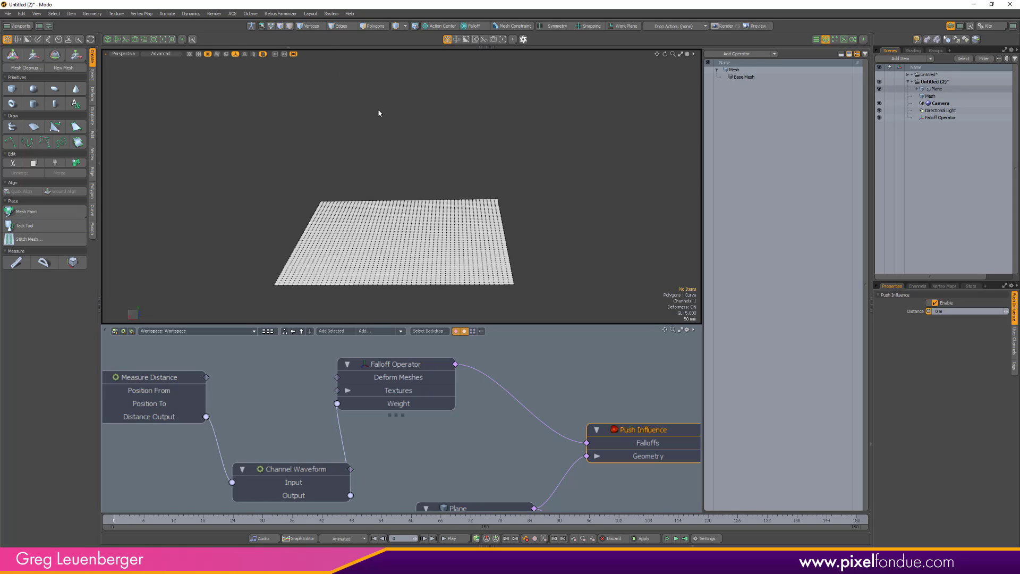
key(c)
alt+shift+drag(378, 140, 417, 144)
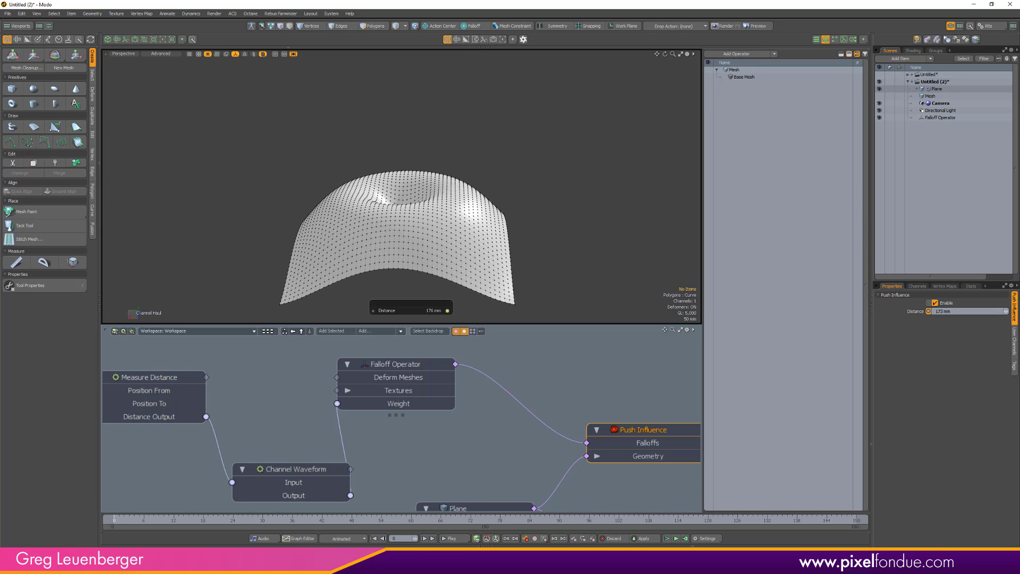
drag(400, 218, 396, 175)
scroll(390, 168, up, 2)
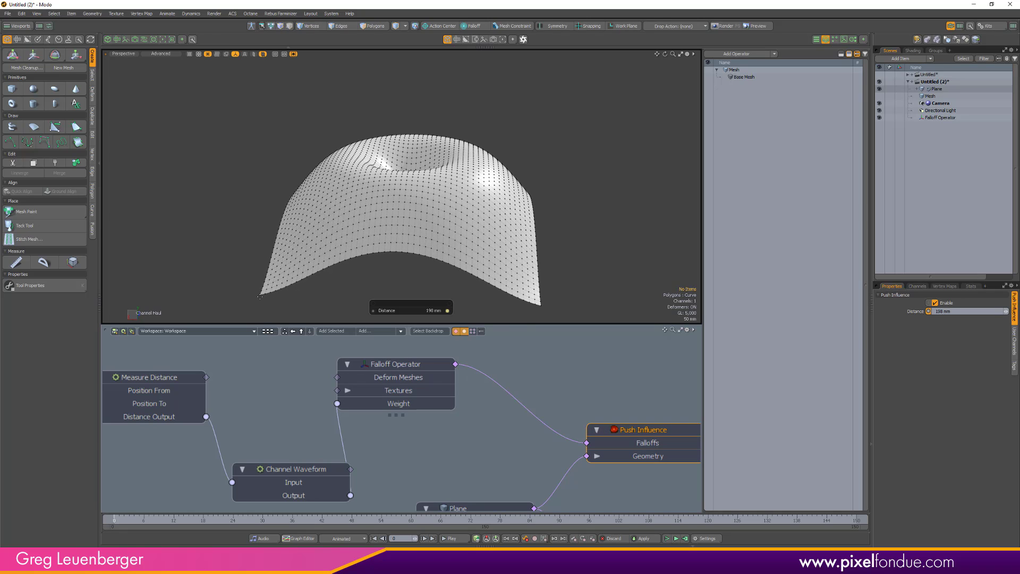
alt+drag(259, 297, 356, 151)
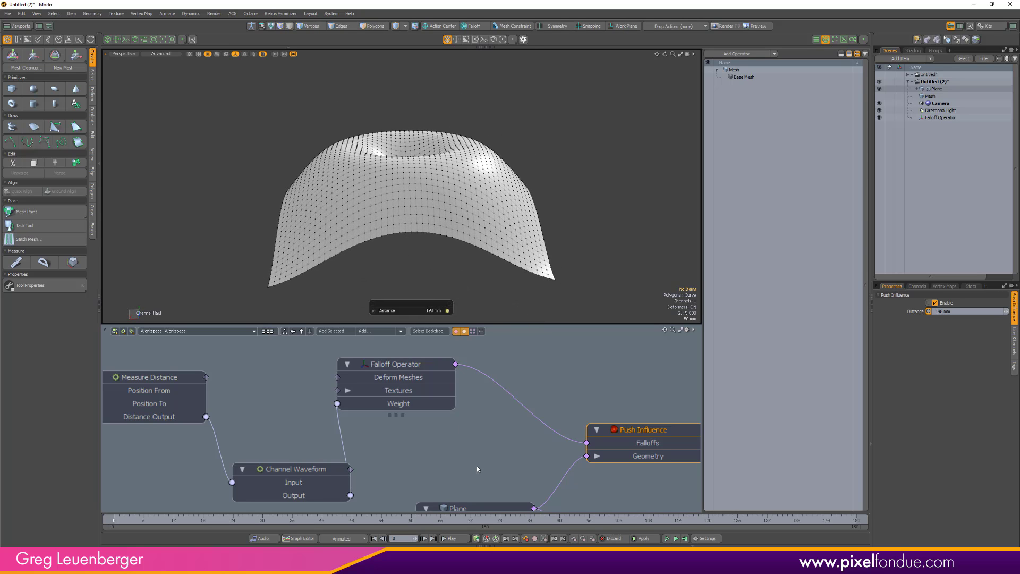
- Set the Channel Waveform's Frequency to about 3.79
alt+drag(477, 469, 489, 413)
scroll(466, 473, down, 3)
scroll(268, 408, up, 3)
click(394, 434)
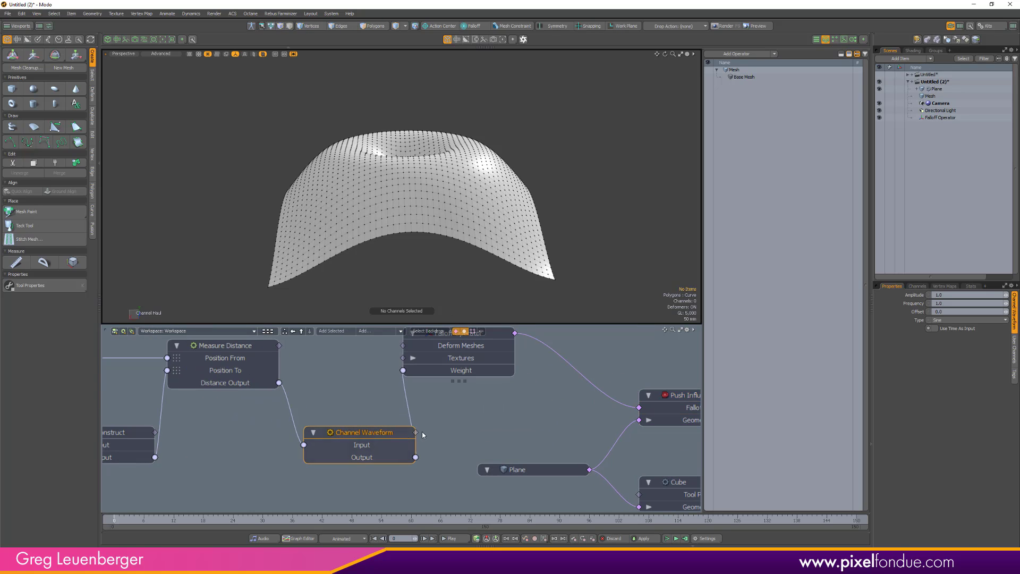
click(913, 303)
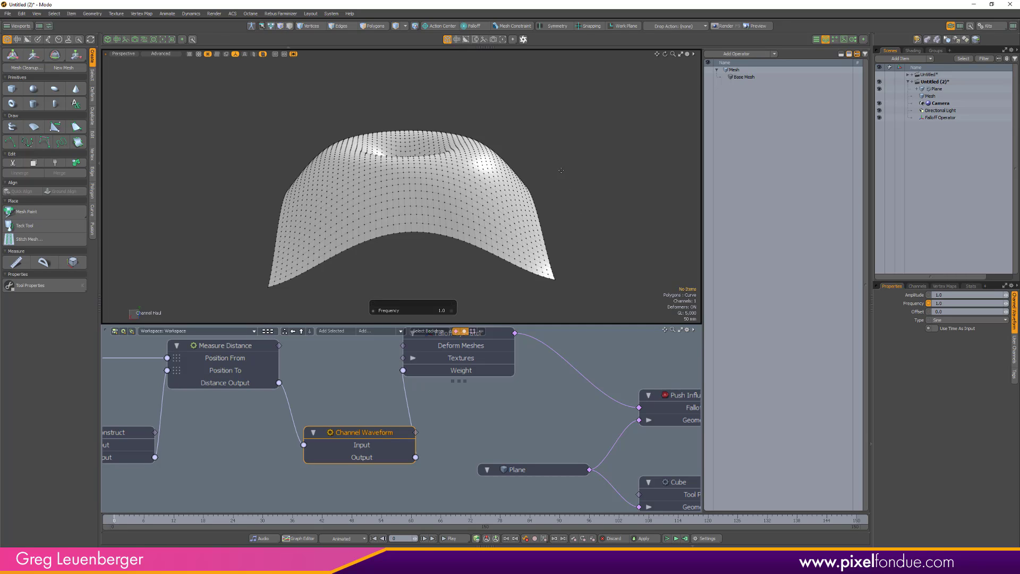
drag(402, 186, 508, 186)
drag(457, 212, 572, 213)
drag(495, 229, 441, 266)
mouse_move(441, 266)
alt+mouse_down()
mouse_move(441, 297)
mouse_move(441, 266)
alt+mouse_up()
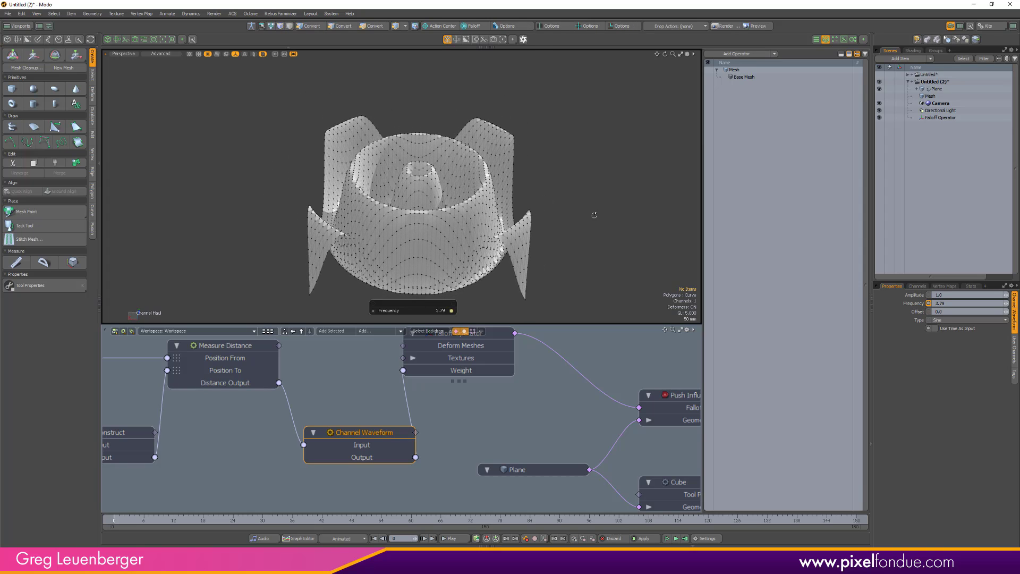
- Reduce the Channel Waveform's Amplitude to just under 0.5
click(908, 295)
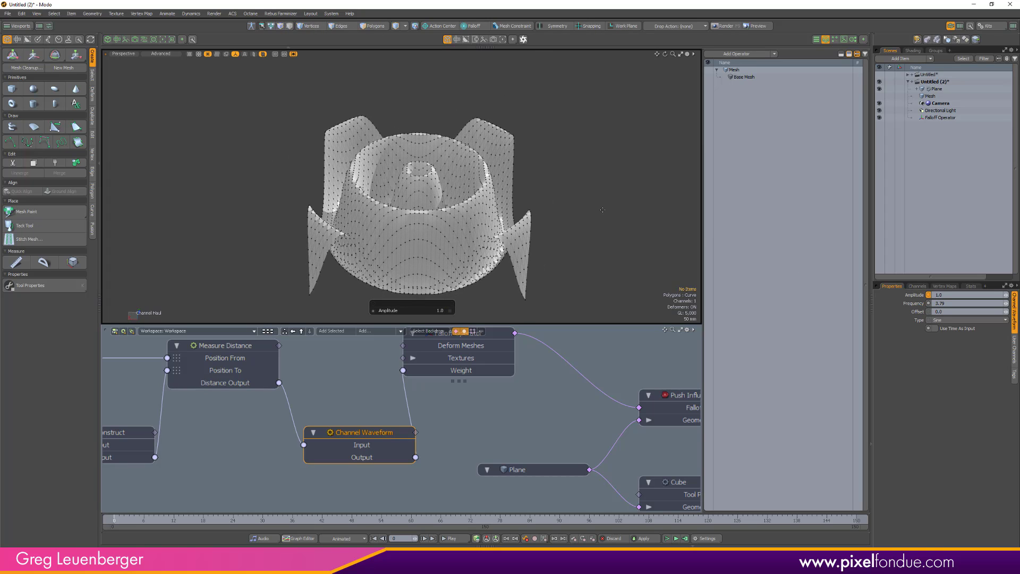
drag(649, 211, 627, 210)
drag(496, 255, 396, 257)
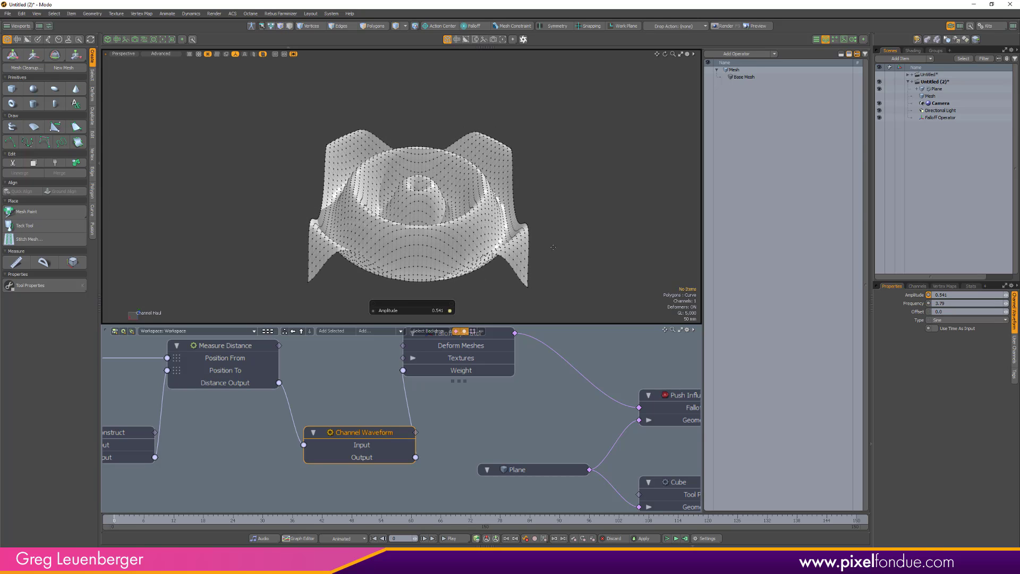
mouse_move(478, 165)
alt+mouse_down()
mouse_move(457, 121)
mouse_move(462, 159)
alt+mouse_up()
- Shift the Channel Waveform's Offset back and forth to test the ripple's motion, ending at 0.7
click(917, 311)
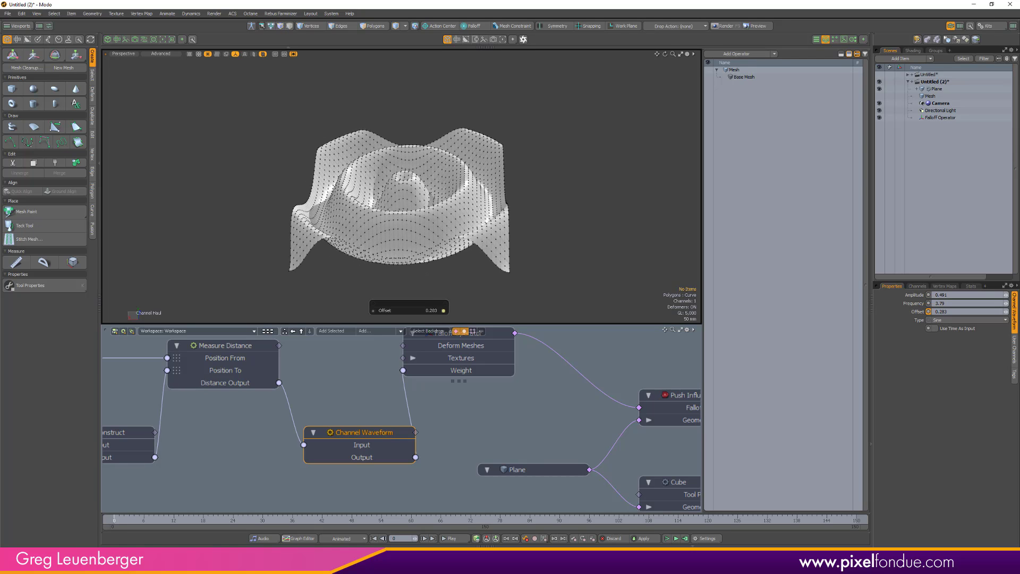
drag(405, 193, 441, 193)
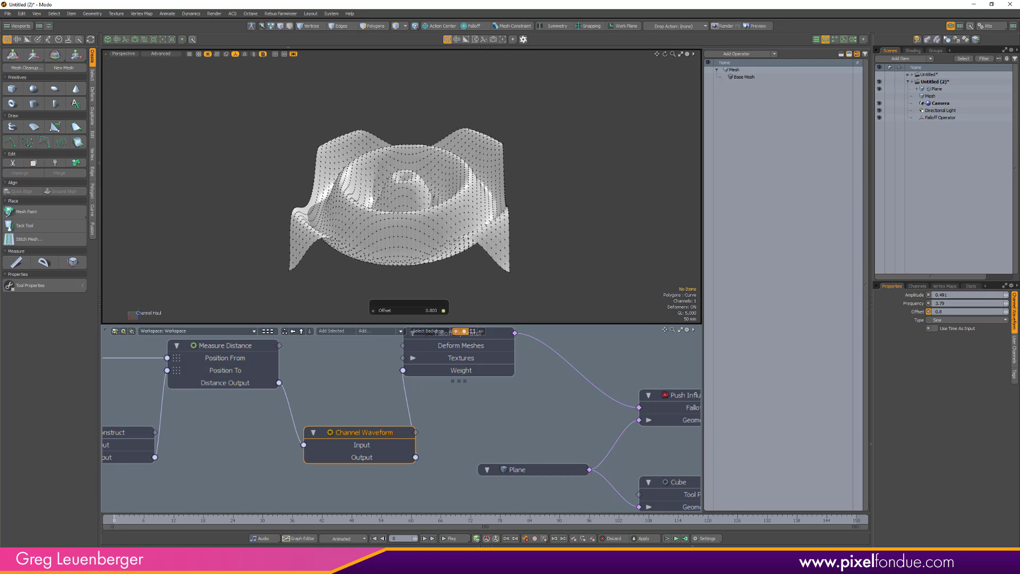
drag(313, 240, 255, 240)
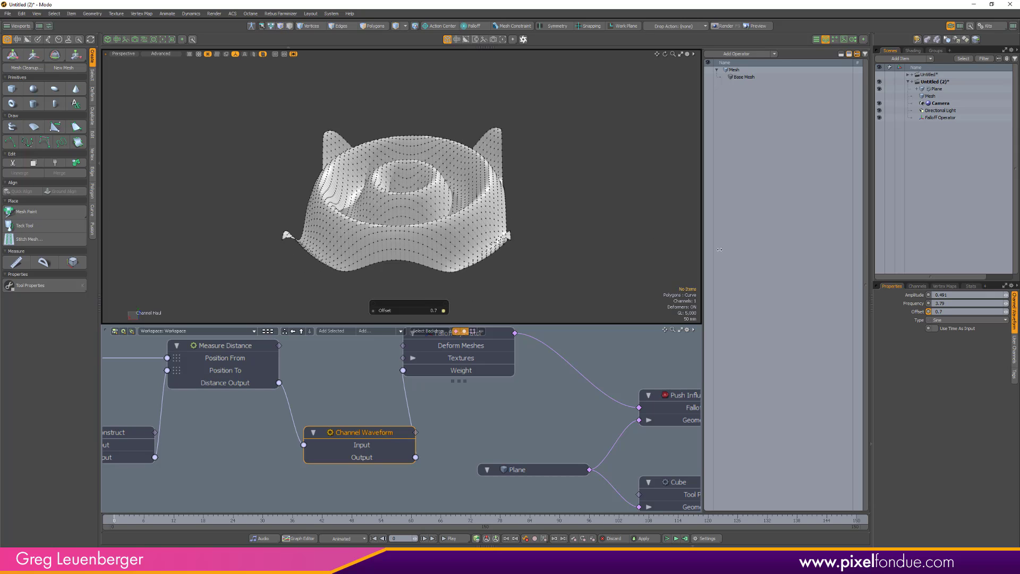
- Try the Square, Triangle and Sawtooth waveform types and shift the Offset to about 0.59
click(943, 320)
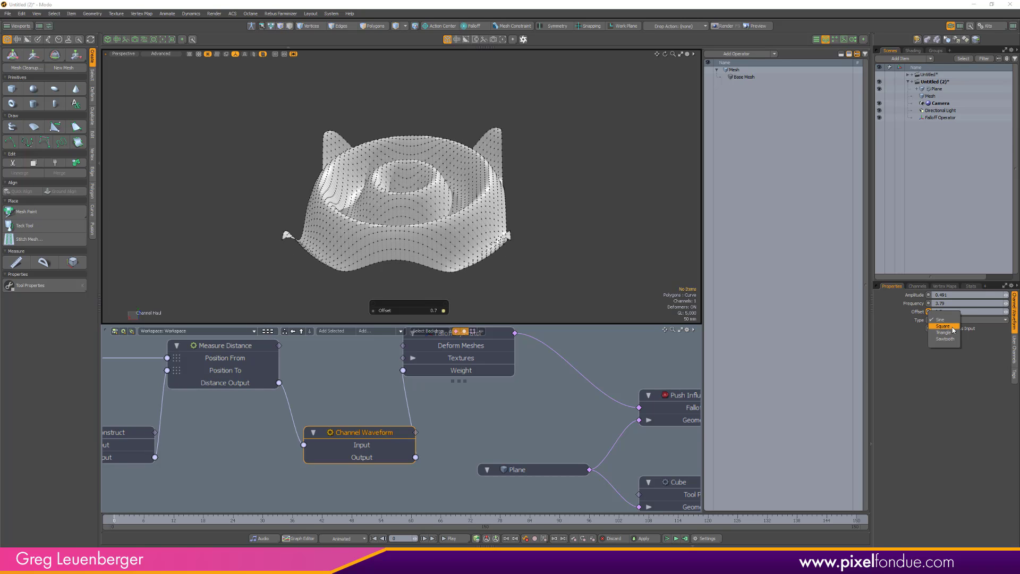
click(950, 325)
click(942, 320)
click(944, 328)
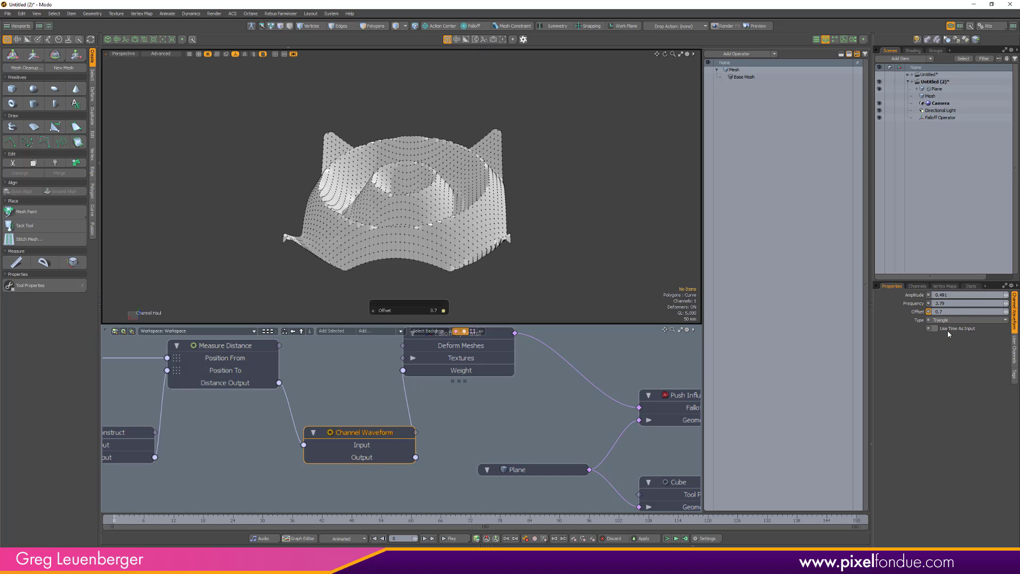
click(942, 323)
click(946, 329)
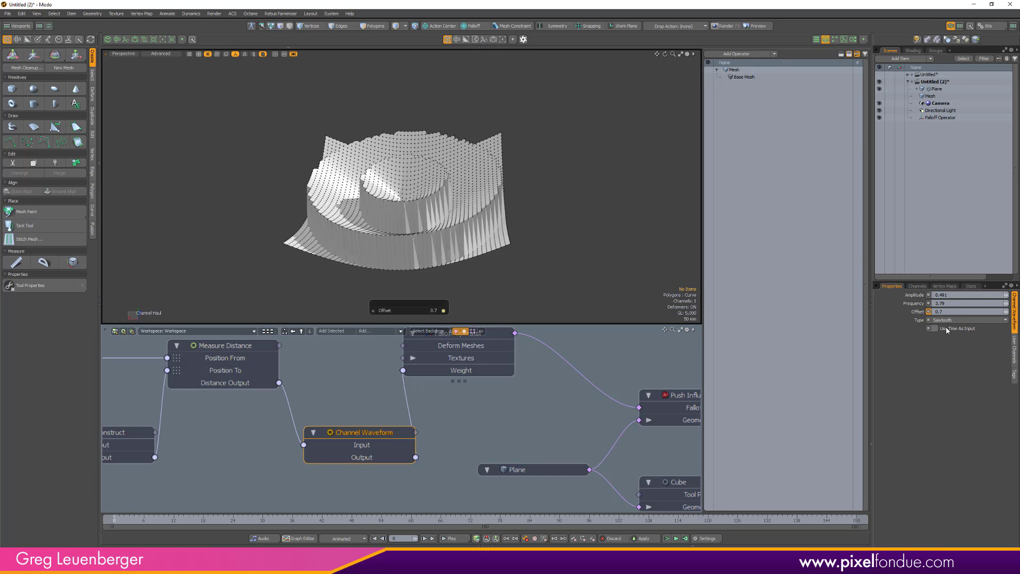
drag(401, 213, 413, 213)
drag(553, 262, 516, 262)
- Set the waveform type to Sine and the Channel Waveform's Offset to 0.375
click(939, 321)
click(935, 301)
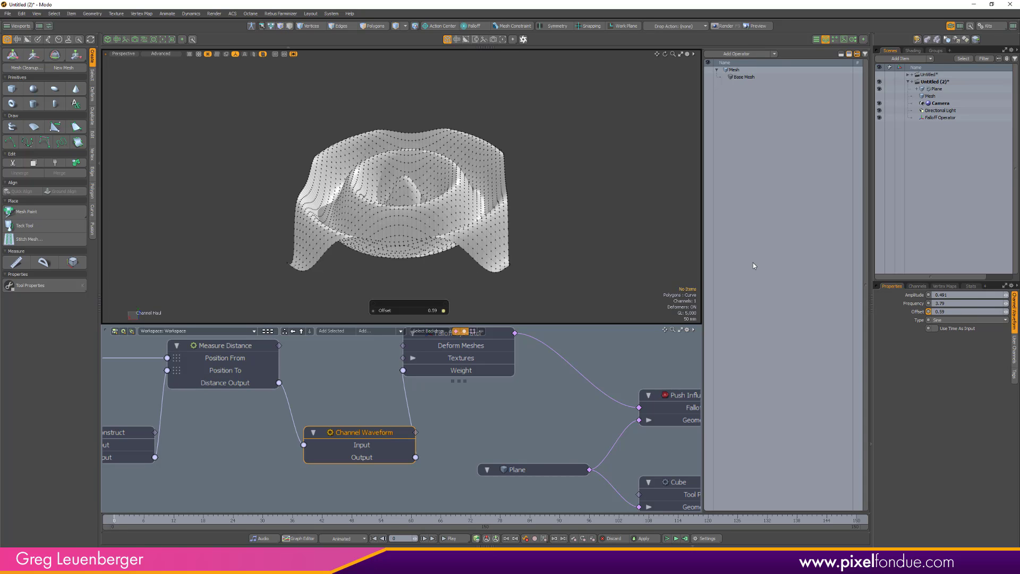
drag(401, 213, 398, 237)
scroll(481, 422, down, 2)
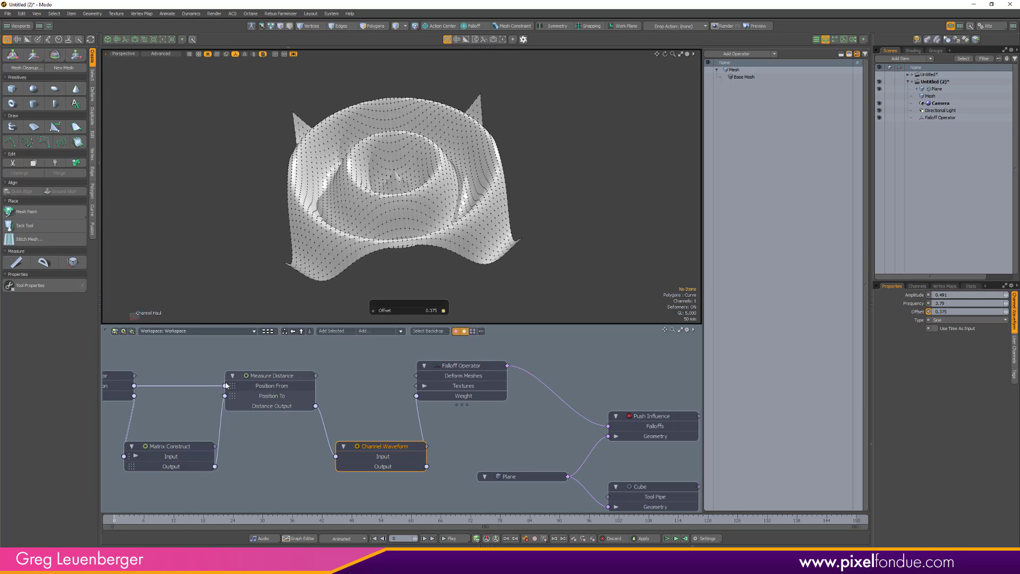
- Examine the node chain from the Falloff Operator through Channel Waveform to Push Influence, and the rippled plane
alt+drag(138, 359, 210, 370)
middle_drag(285, 377, 254, 379)
click(425, 317)
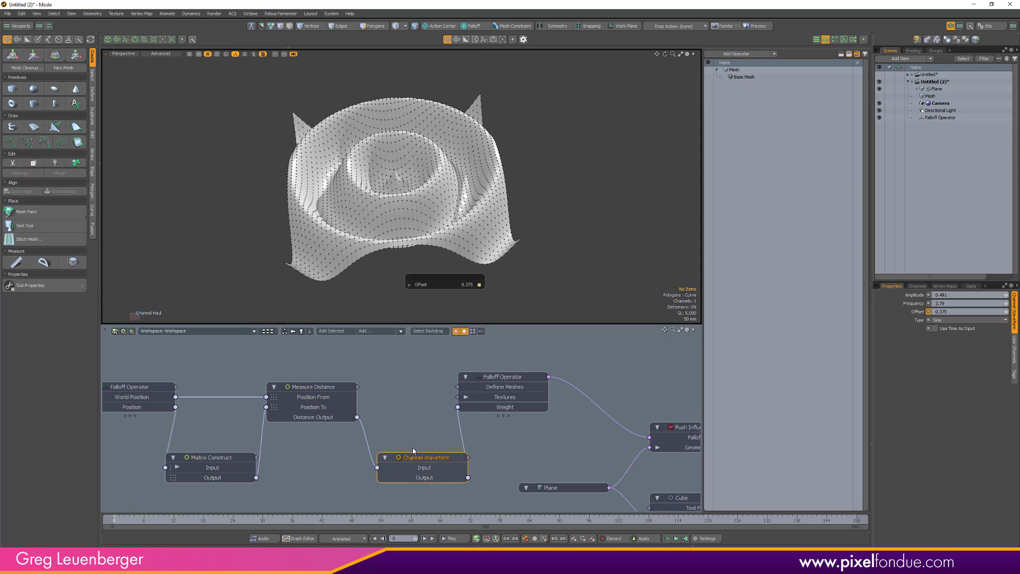
scroll(420, 452, up, 3)
scroll(494, 363, down, 3)
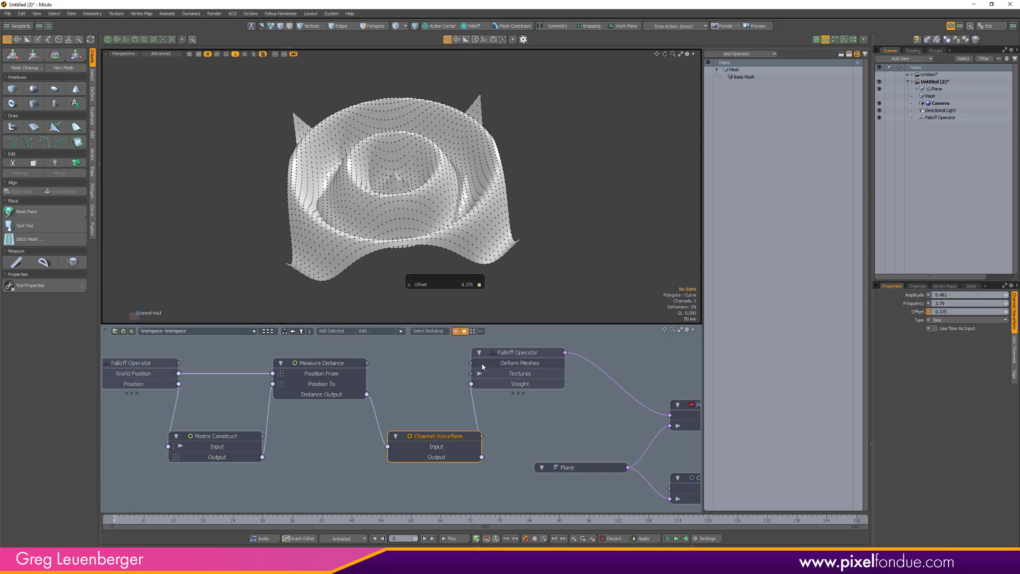
middle_drag(504, 374, 428, 387)
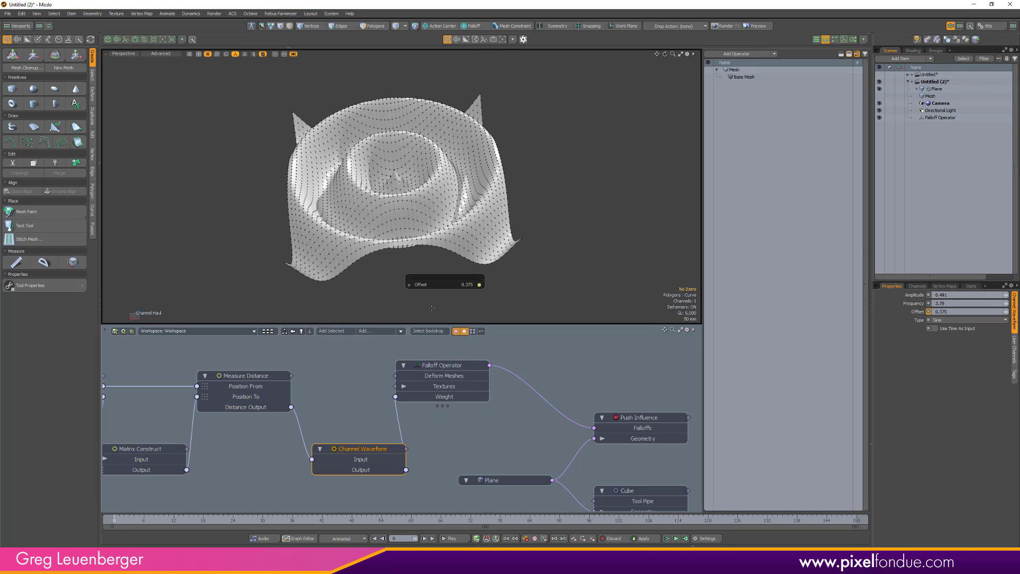
mouse_move(431, 309)
alt+mouse_down()
mouse_move(540, 153)
mouse_move(420, 276)
mouse_move(409, 229)
mouse_move(385, 245)
alt+mouse_up()
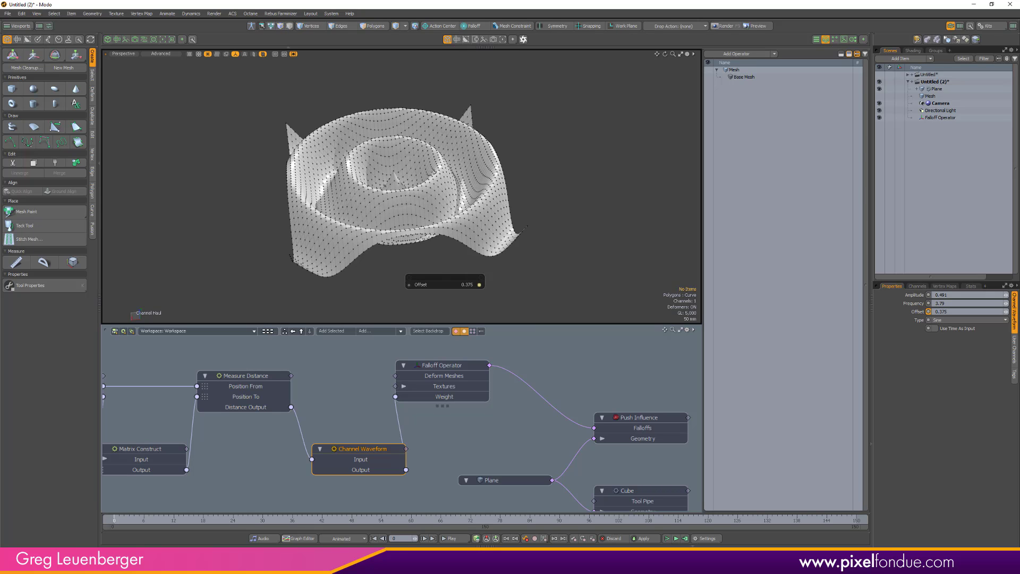
mouse_move(434, 173)
alt+mouse_down()
mouse_move(404, 197)
mouse_move(360, 208)
mouse_move(423, 173)
mouse_move(408, 183)
alt+mouse_up()
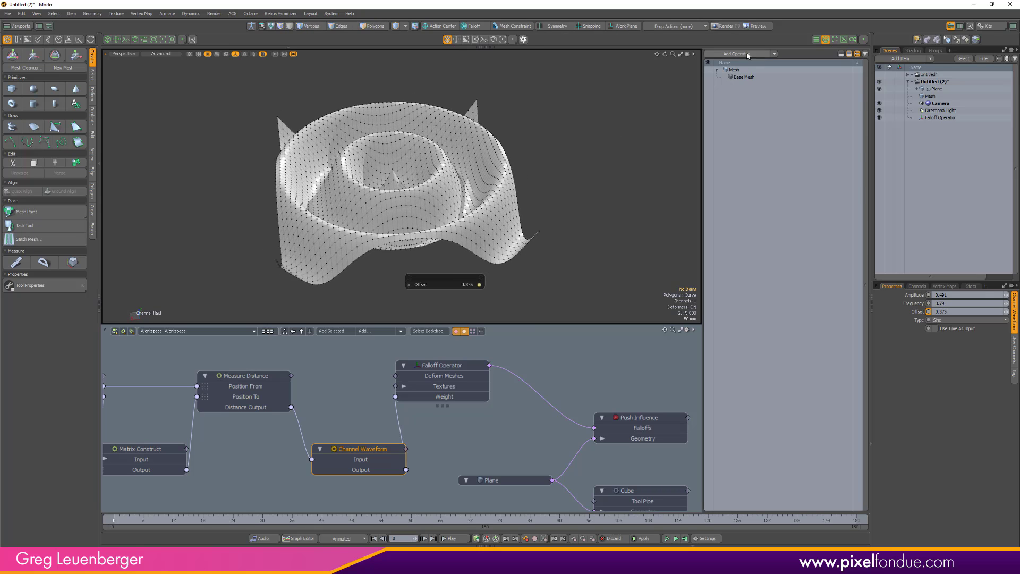
- Add a Set Polygon Type operator to the Plane's mesh operations and set its type to Catmull-Clark
click(919, 88)
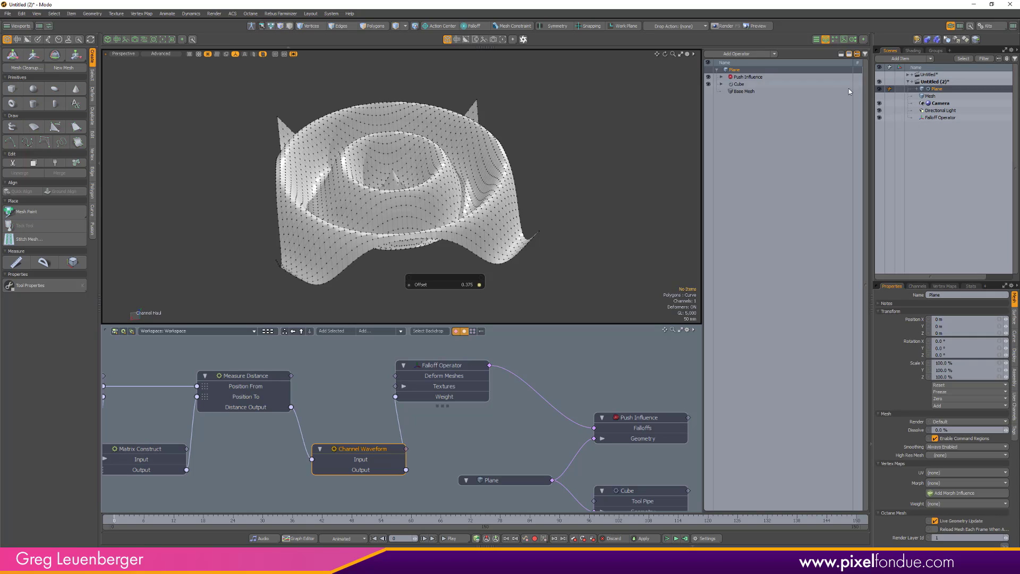
click(754, 56)
text(set)
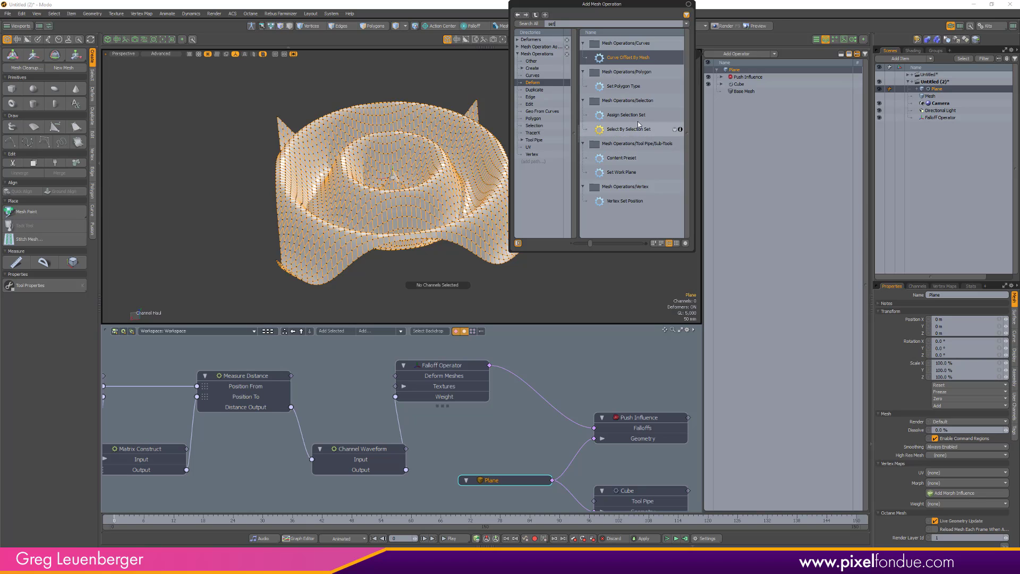
double_click(634, 86)
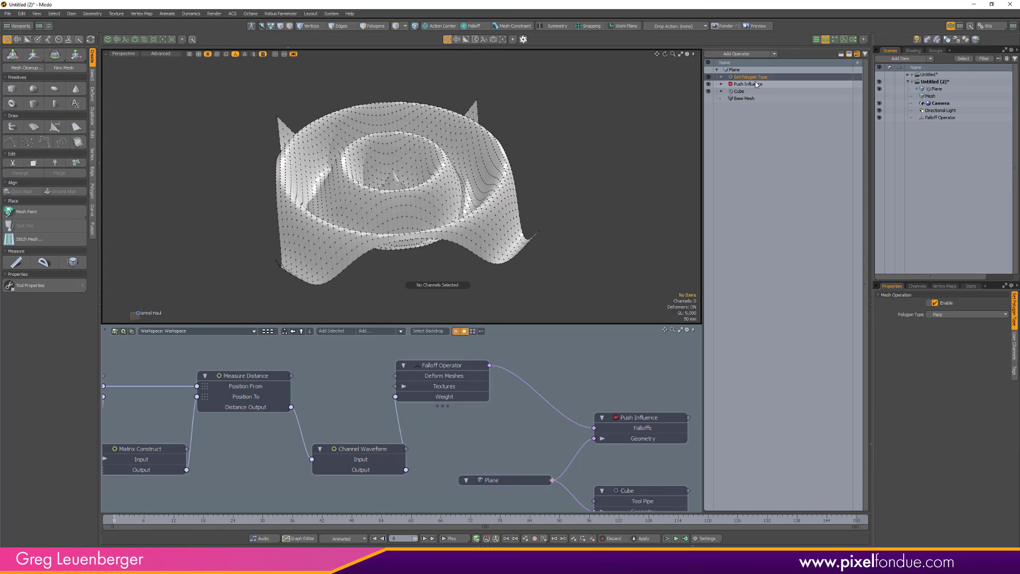
click(938, 315)
click(944, 328)
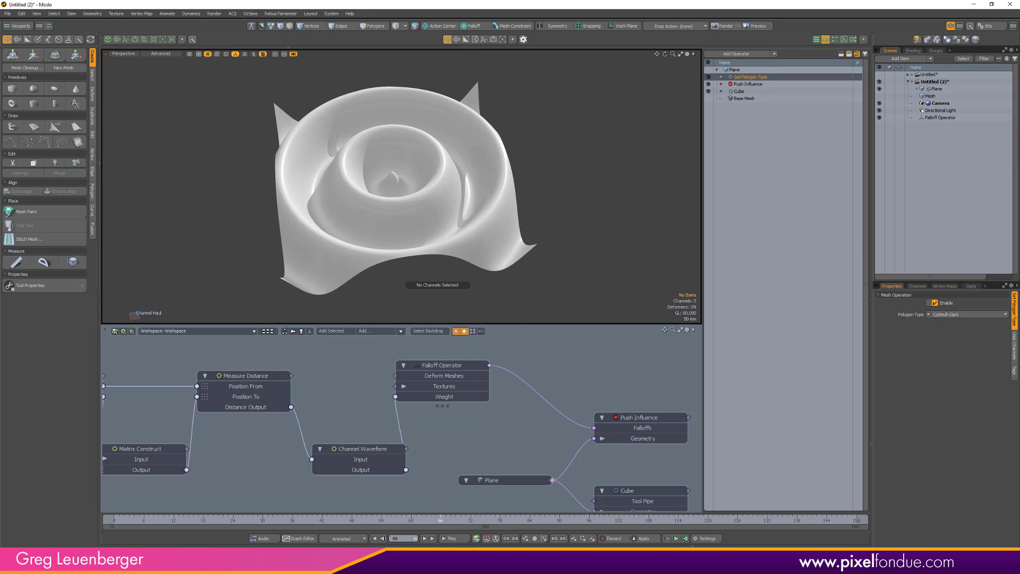
- Expose the Offset channel on the Channel Waveform node in the schematic
alt+drag(349, 469, 415, 462)
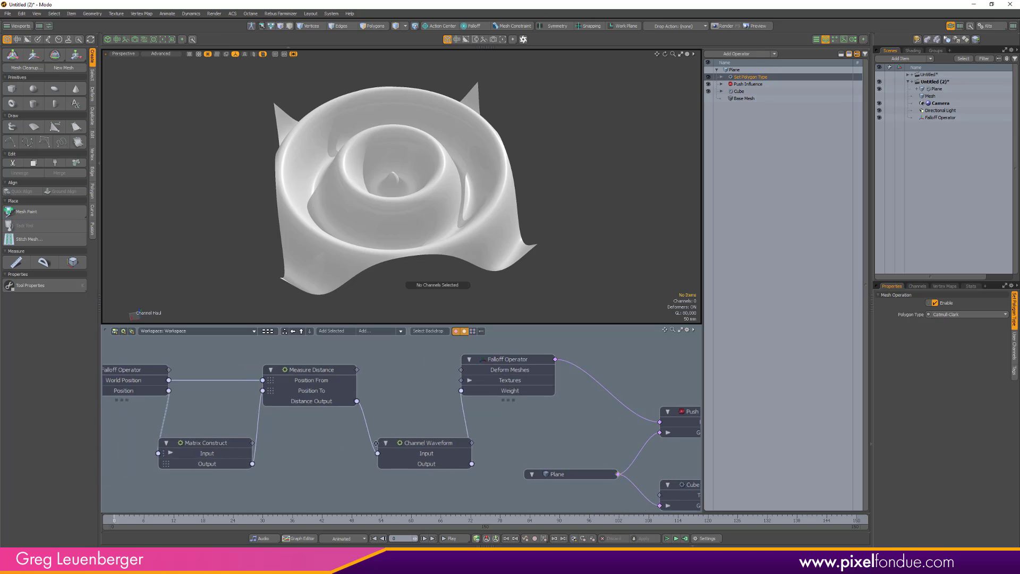
scroll(415, 461, down, 1)
click(429, 443)
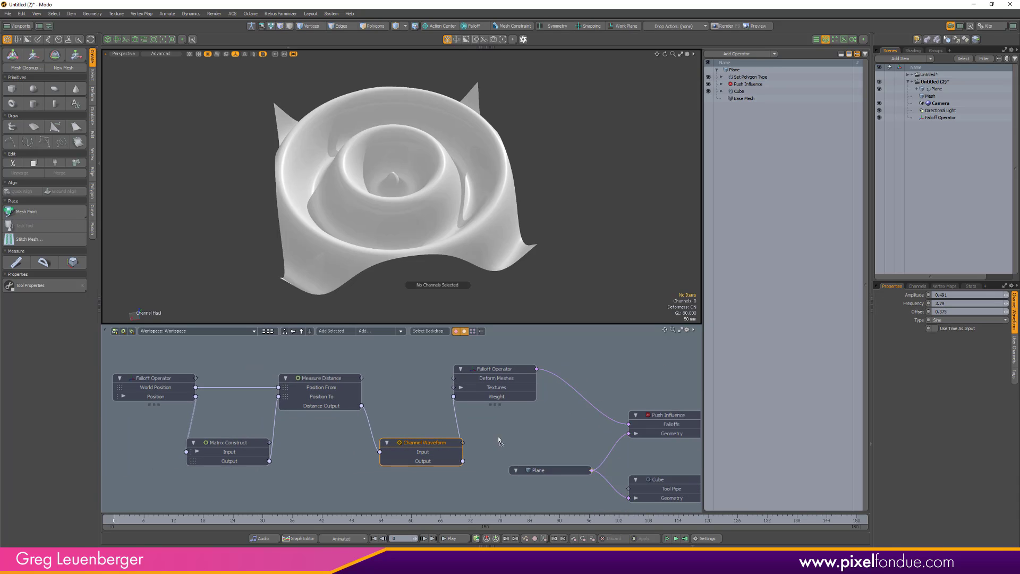
drag(419, 483, 442, 468)
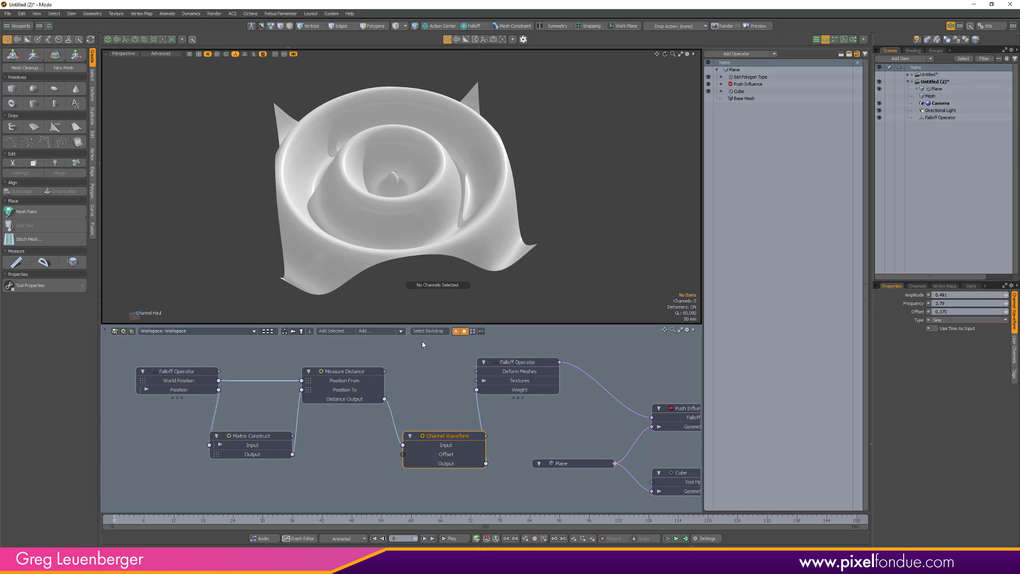
- Add a Time modifier to the schematic and place its node just below Matrix Construct
click(370, 334)
text(time)
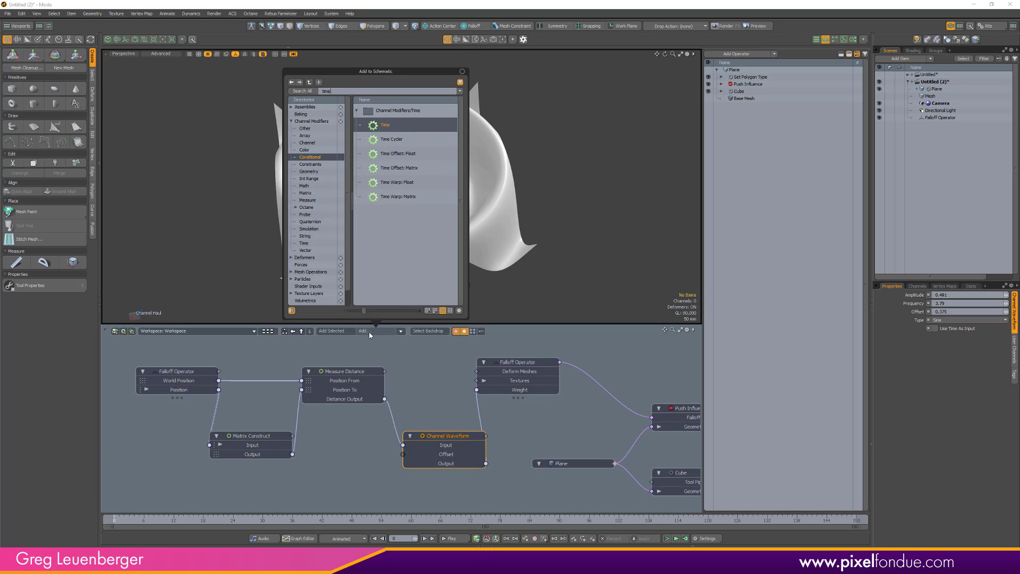
key(Return)
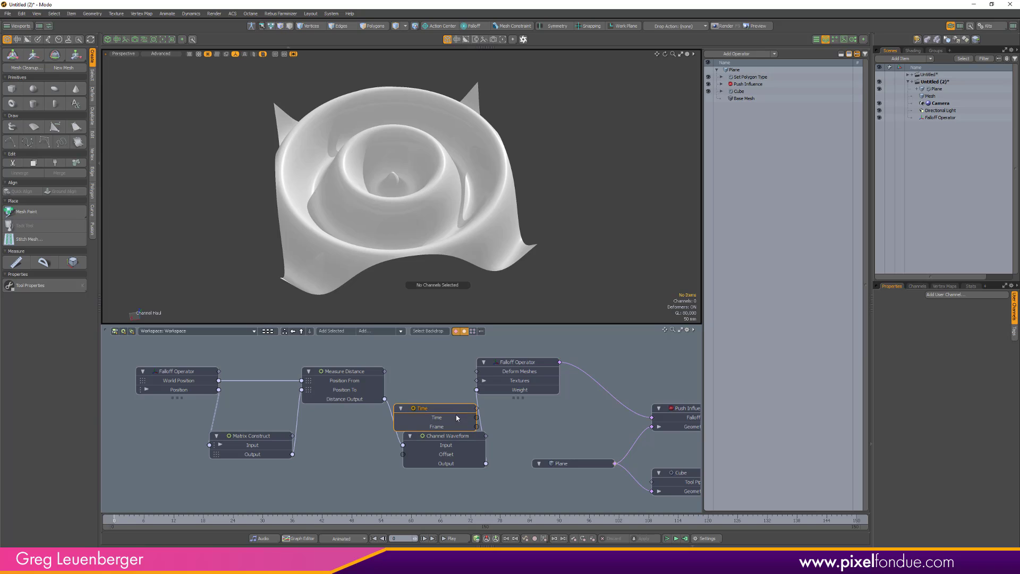
drag(423, 419, 231, 484)
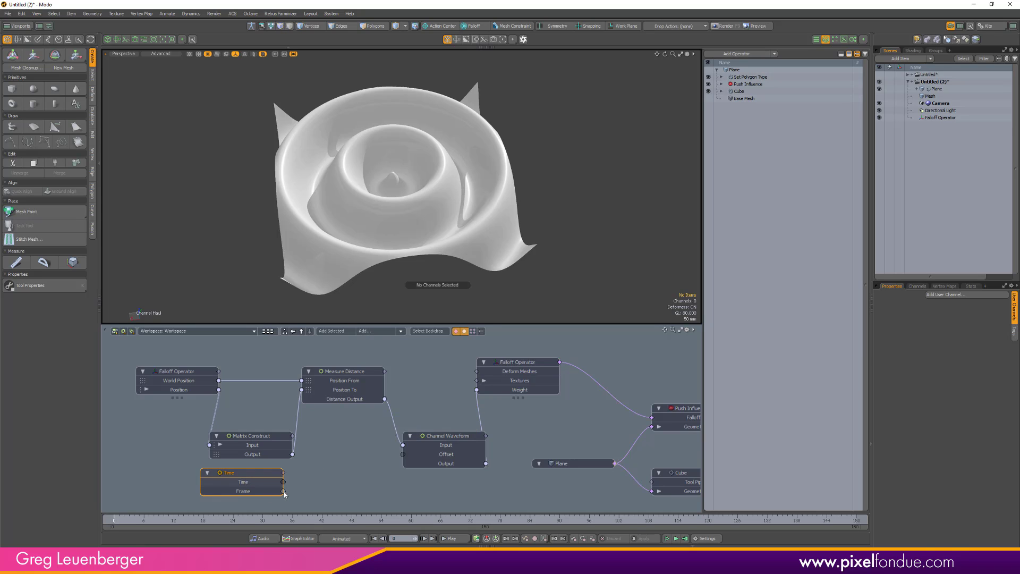
- Link the Time node's Frame output to the Channel Waveform's Offset and play the animation briefly to check the ripple
drag(372, 482, 411, 456)
drag(135, 522, 273, 521)
click(449, 538)
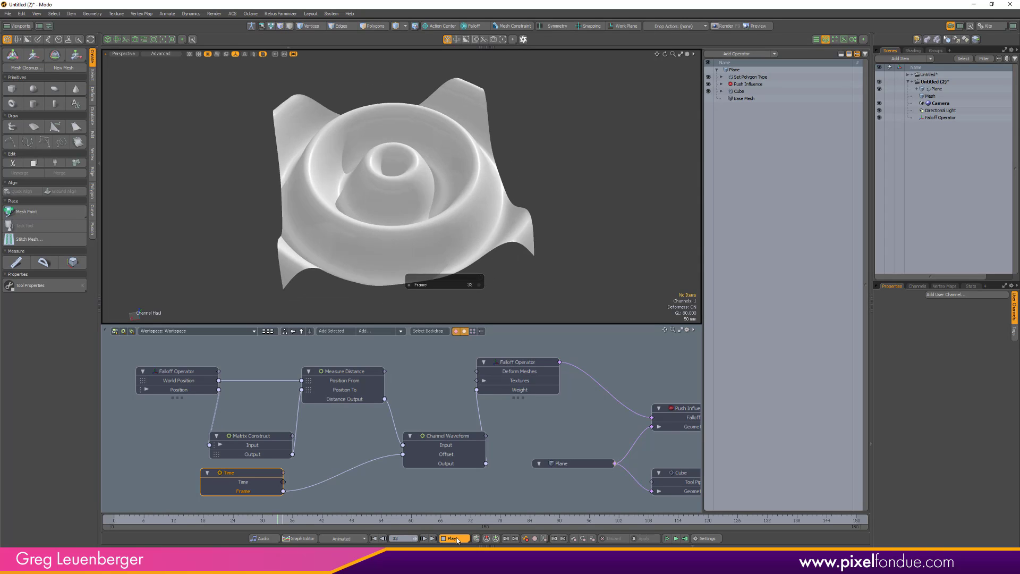
key(space)
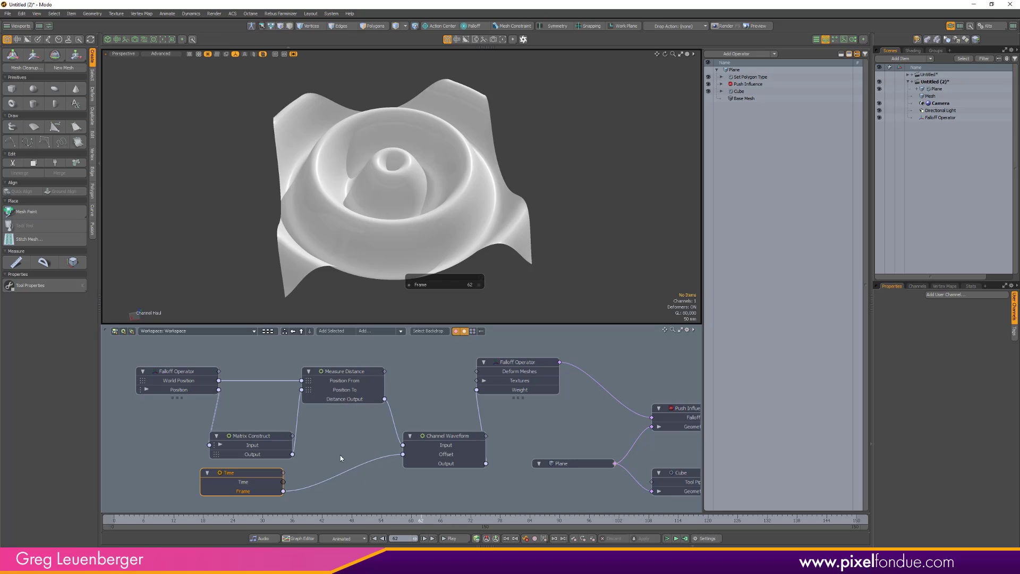
- Insert a Multiply math modifier on the link between Time's Frame and Channel Waveform's Offset, set Value B to 0.25, and test playback
click(342, 473)
click(375, 332)
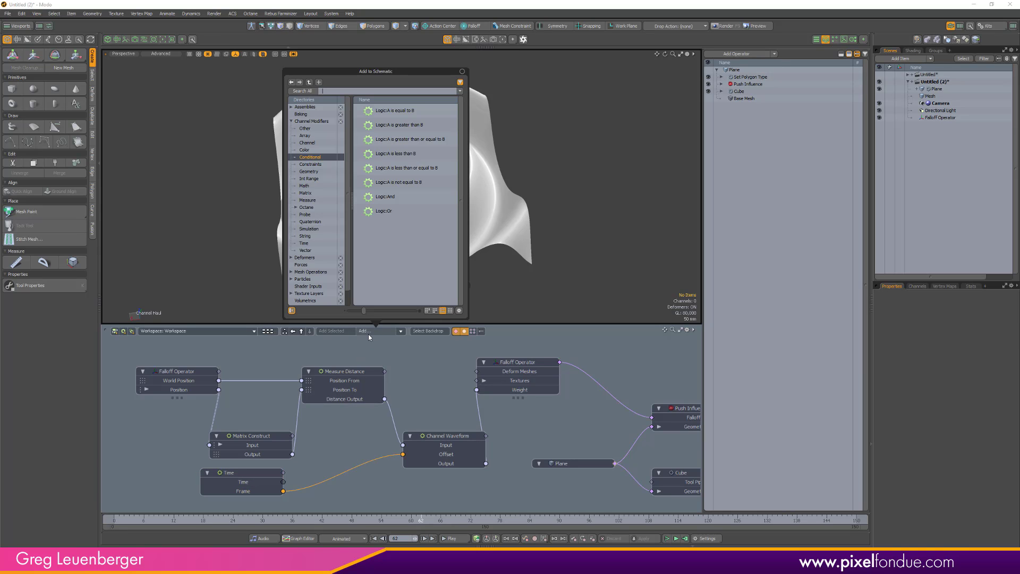
key(Return)
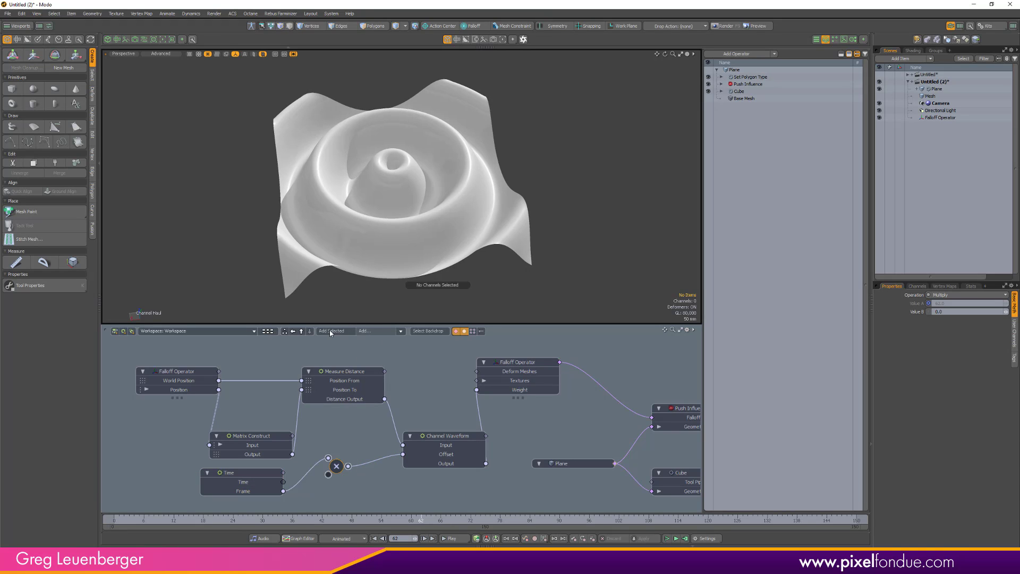
click(958, 307)
text(.25)
key(Return)
click(451, 539)
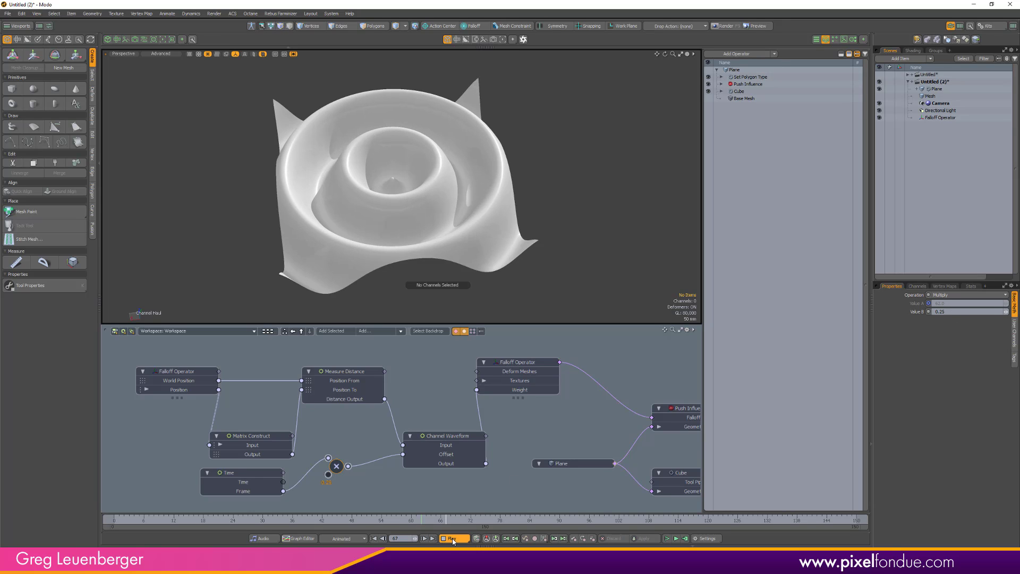
click(453, 540)
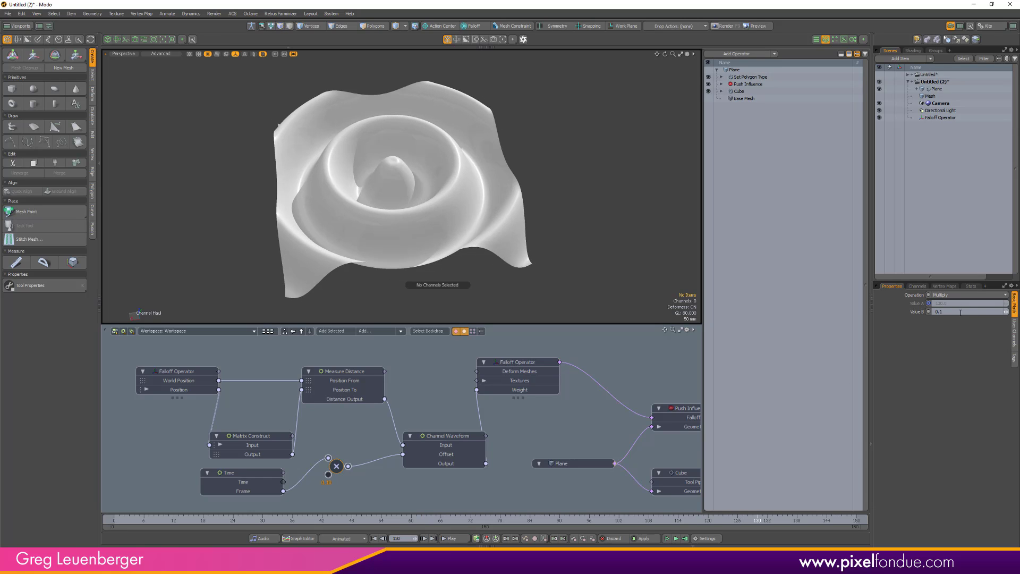
- Set the Multiply node's Value B to 0.1, feed it from Time's Time output instead of Frame, and preview the animation
click(457, 539)
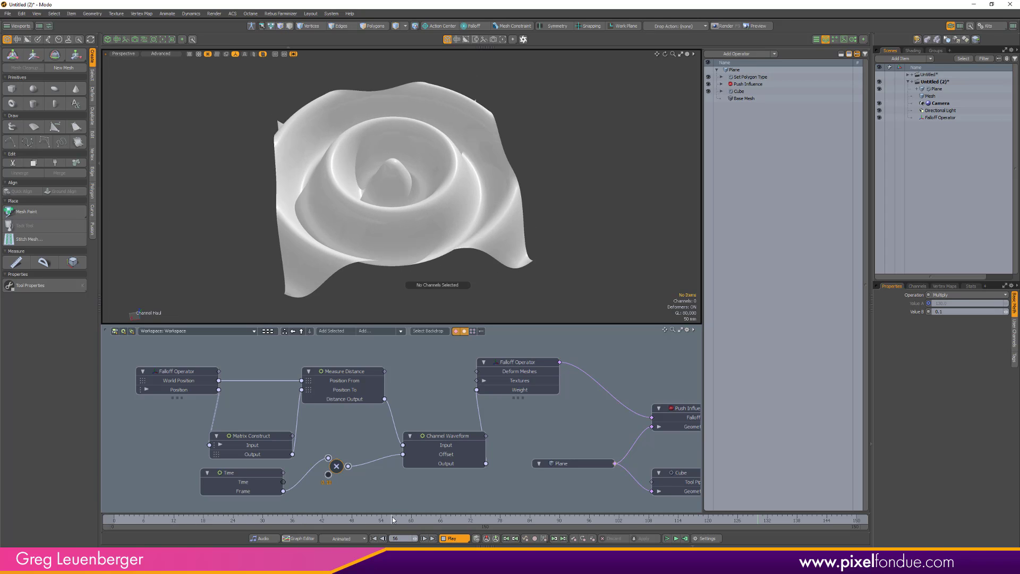
click(448, 539)
drag(426, 518, 284, 482)
click(449, 539)
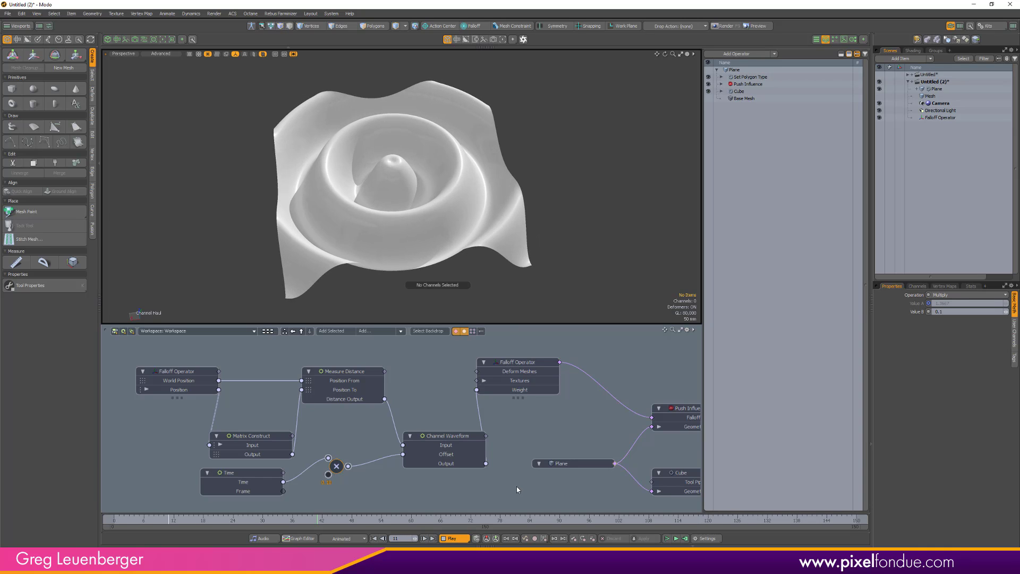
click(456, 538)
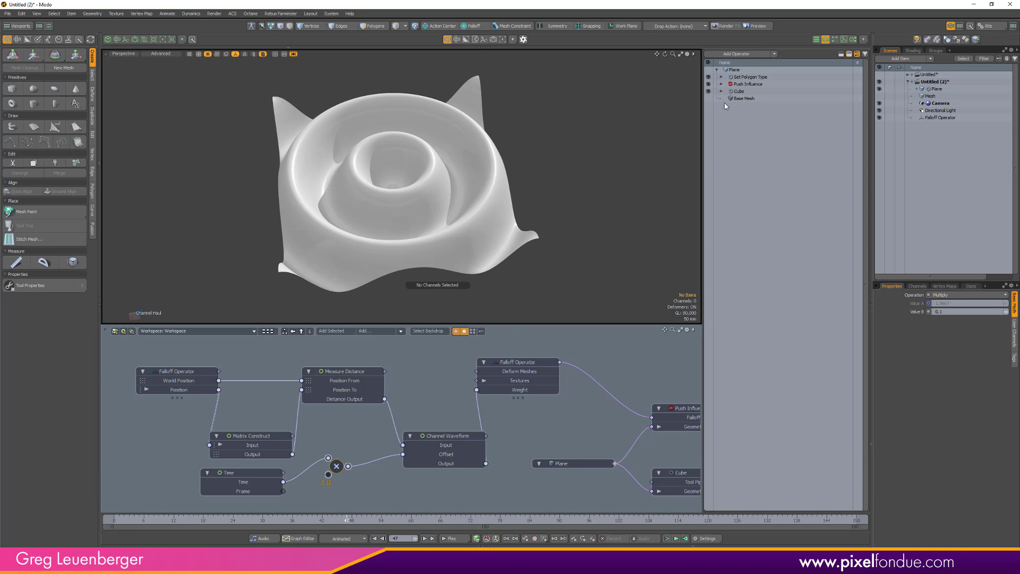
- Disable the Push Influence and Set Polygon Type operators and add a Spike operator to the Plane's mesh operations
alt+drag(523, 412, 311, 403)
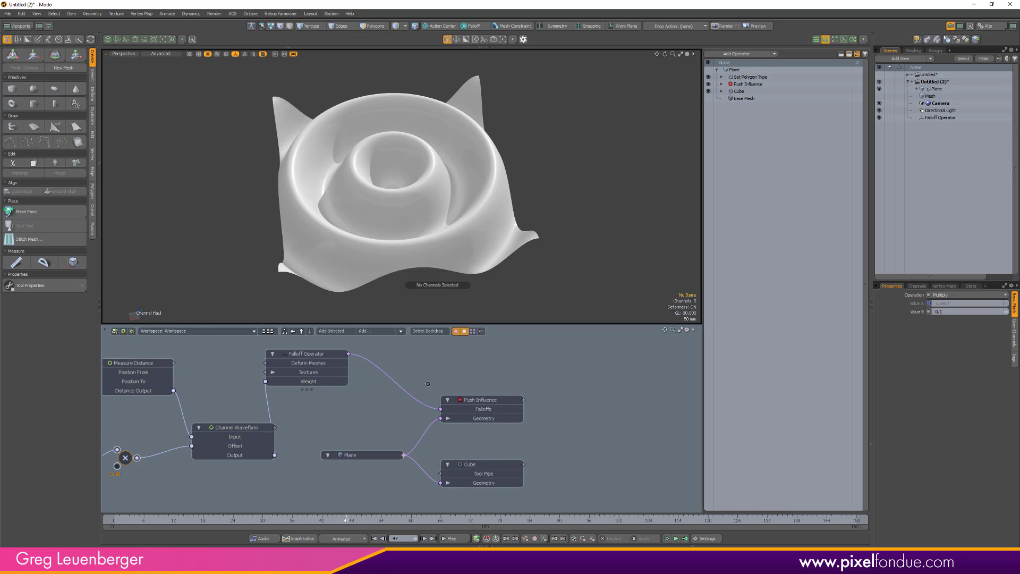
click(709, 84)
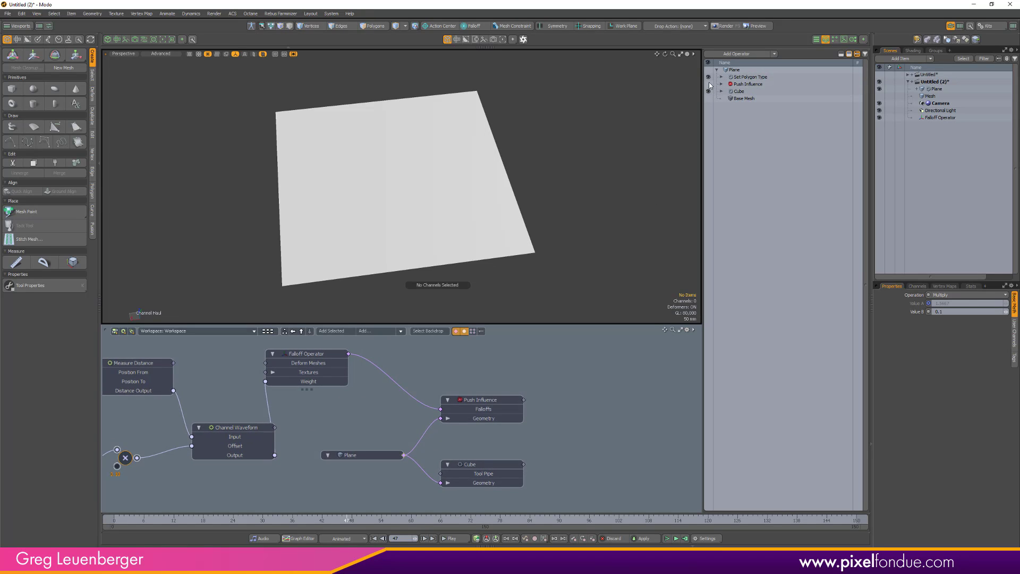
click(742, 55)
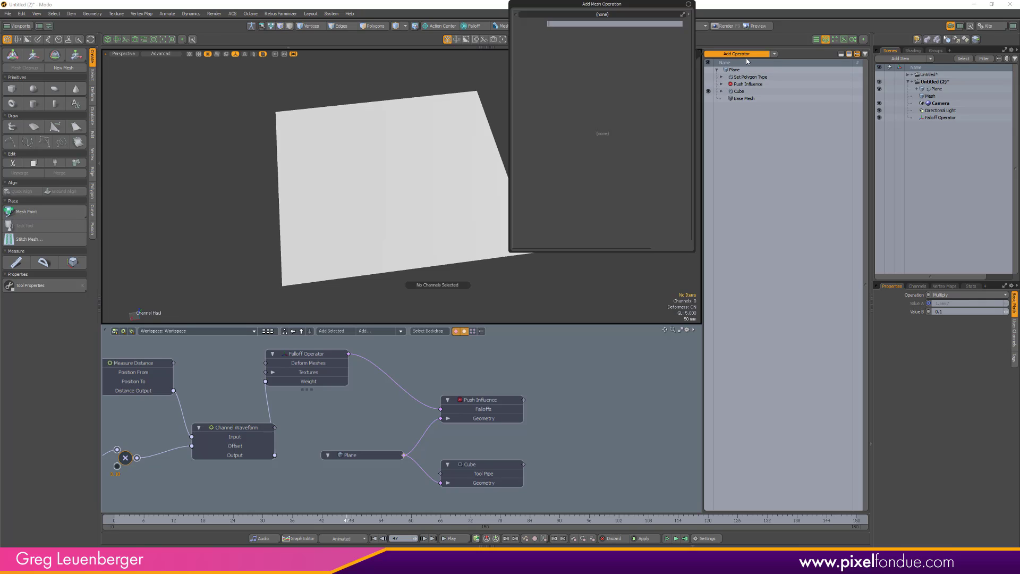
text(spike)
key(Return)
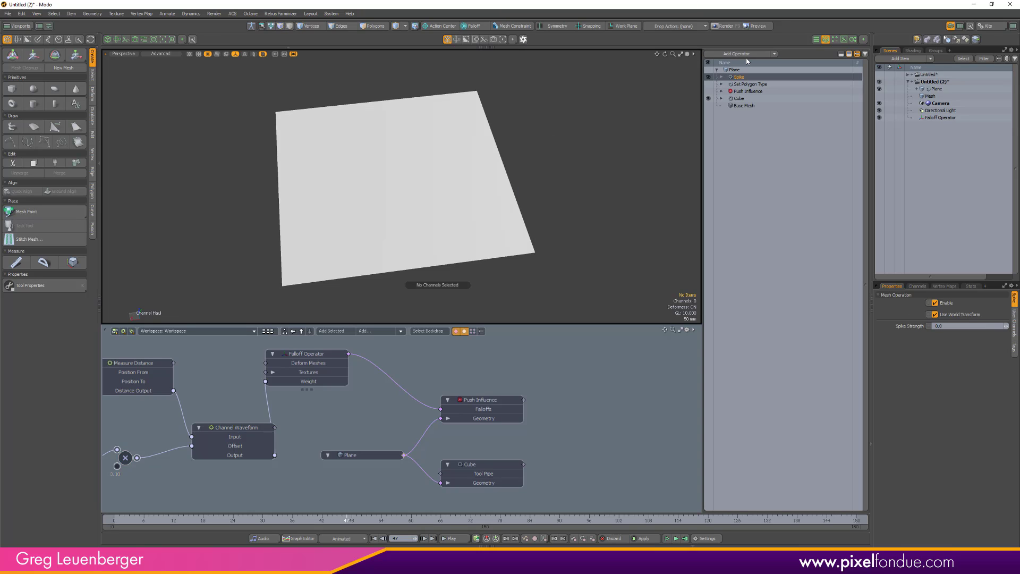
- Inspect the plane's polygons up close while toggling the Spike operator off and on
key(alt+grave)
click(551, 220)
alt+drag(430, 233, 455, 256)
alt+shift+drag(455, 255, 612, 187)
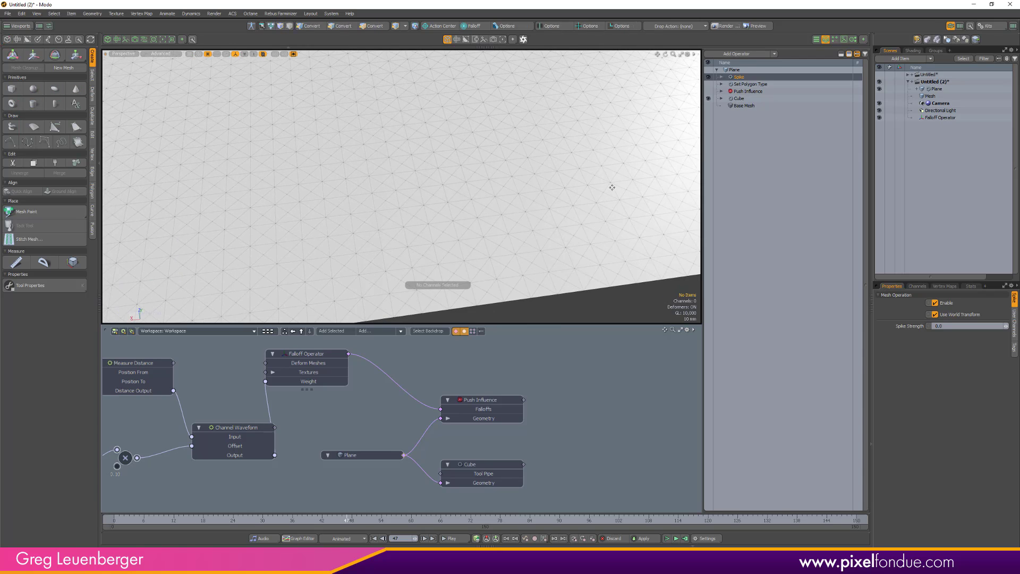
click(708, 76)
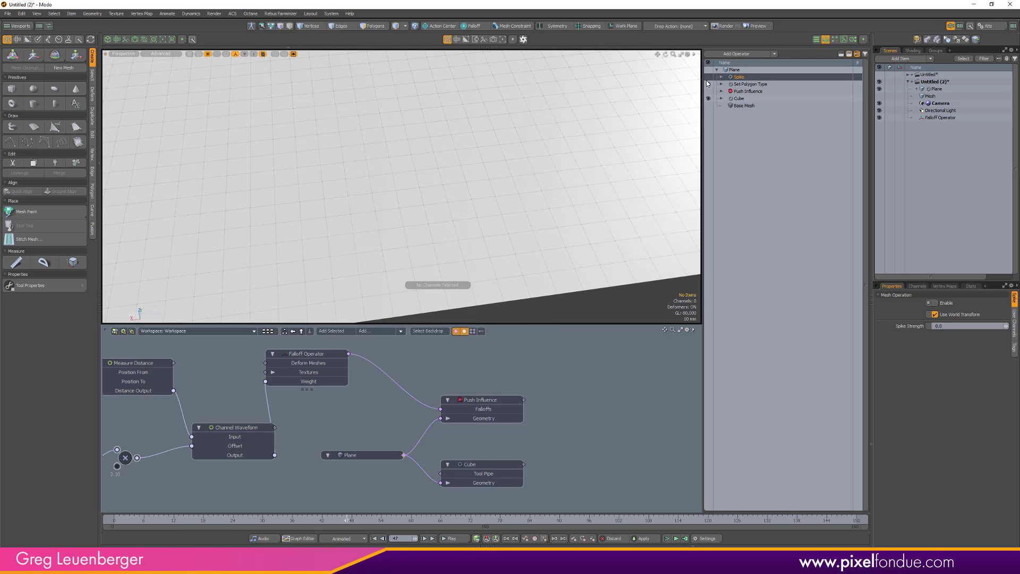
key(a)
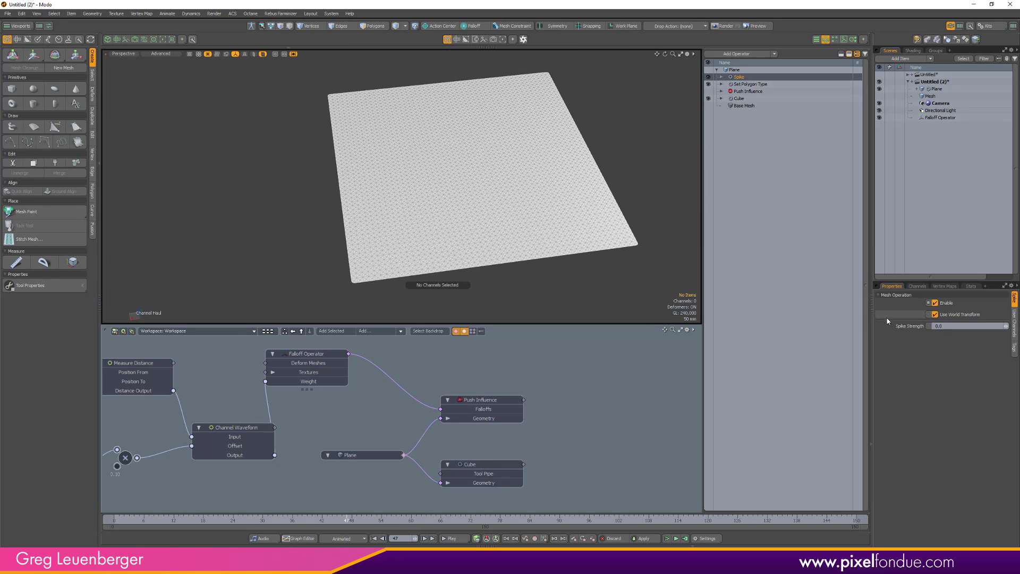
- Move the Spike operator below Set Polygon Type in the stack and adjust its Spike Strength to 1.76
click(893, 329)
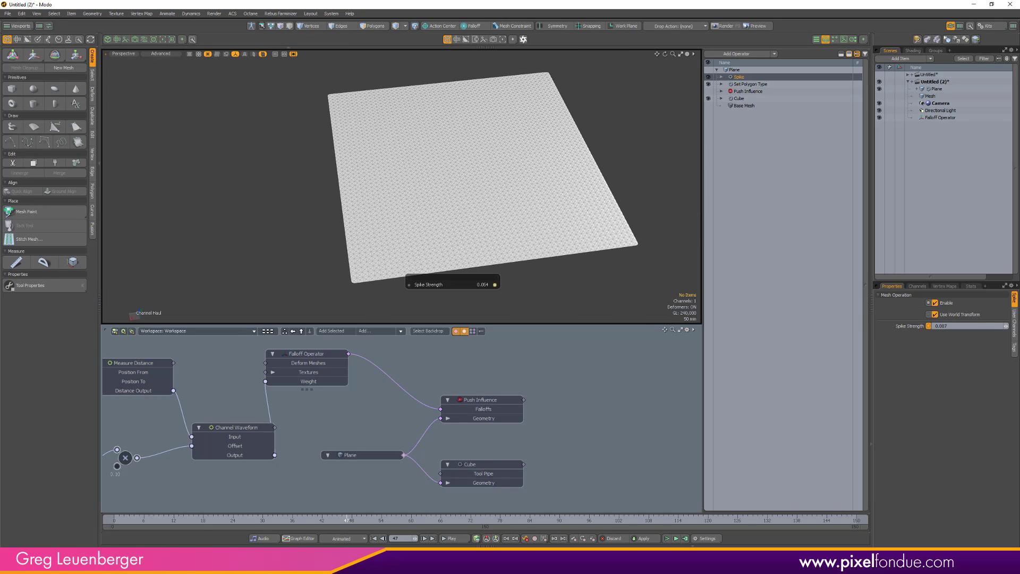
drag(175, 241, 302, 240)
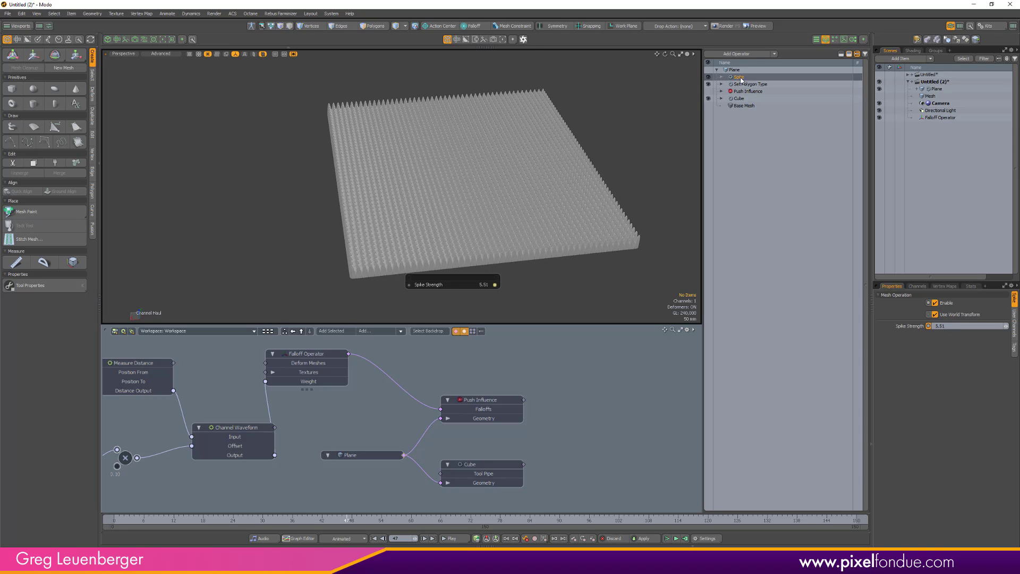
drag(738, 77, 744, 87)
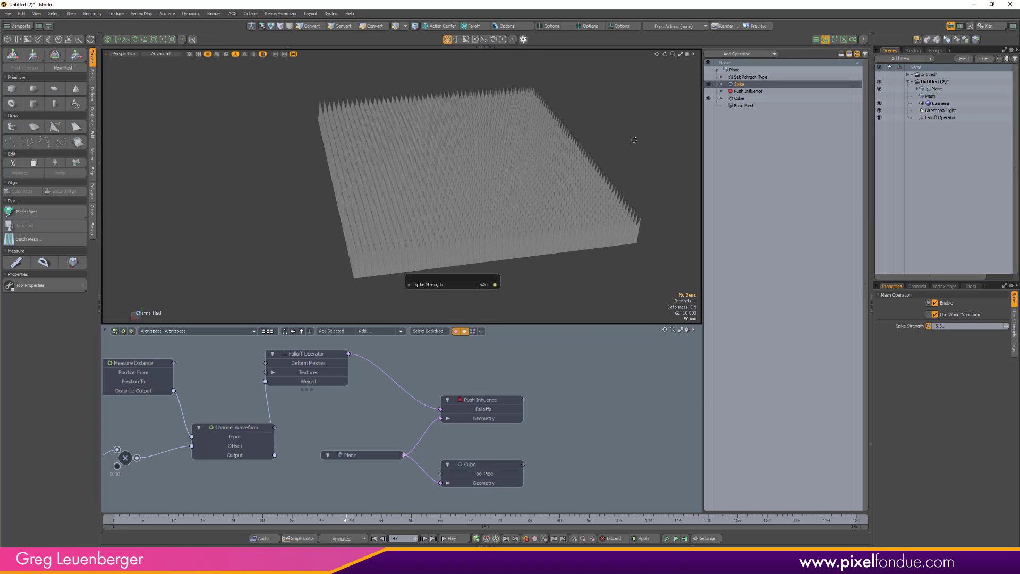
mouse_move(462, 235)
mouse_down()
mouse_move(446, 235)
mouse_move(451, 248)
mouse_move(510, 248)
mouse_move(452, 249)
mouse_move(473, 248)
mouse_up()
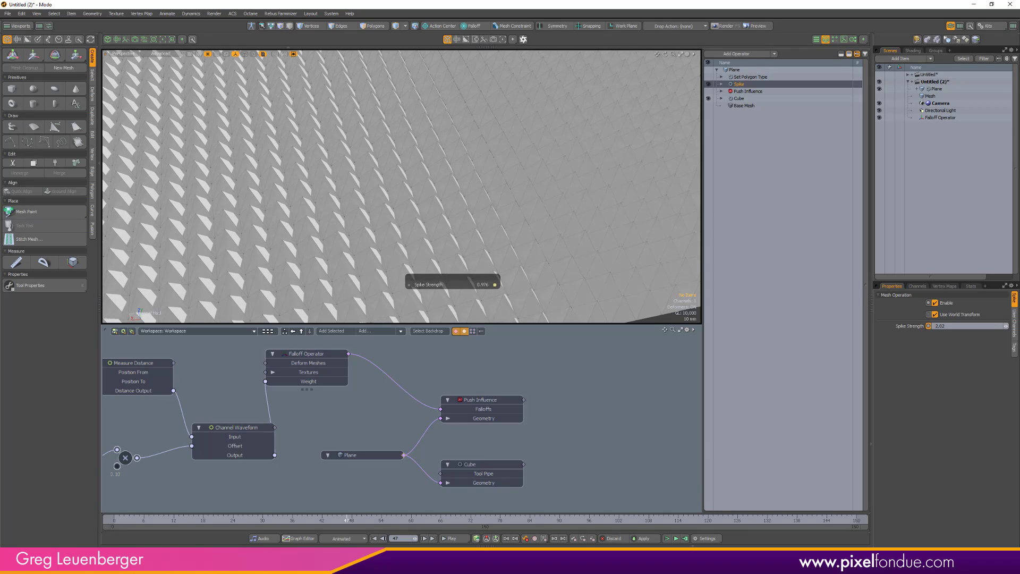
ctrl+alt+drag(552, 198, 356, 186)
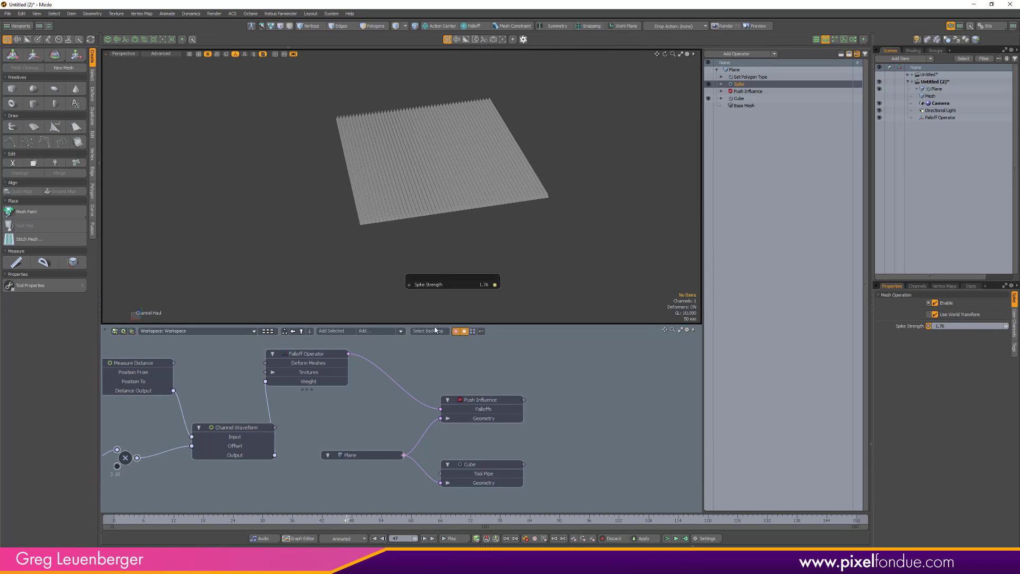
- Add the Spike operator to the schematic and link the Falloff Operator to its Tool Pipe
click(326, 333)
drag(479, 445, 467, 391)
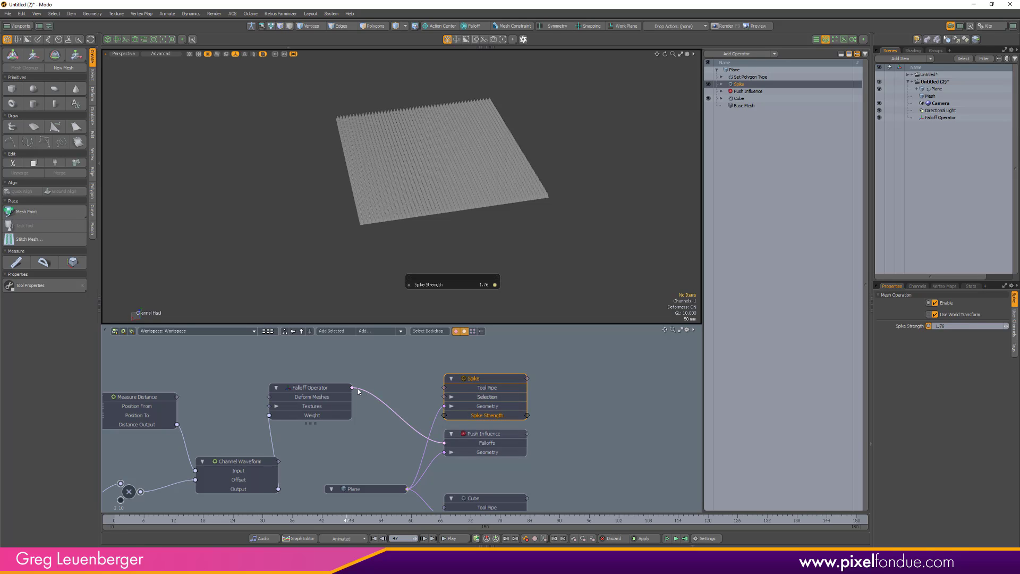
drag(418, 389, 445, 387)
alt+drag(402, 189, 375, 232)
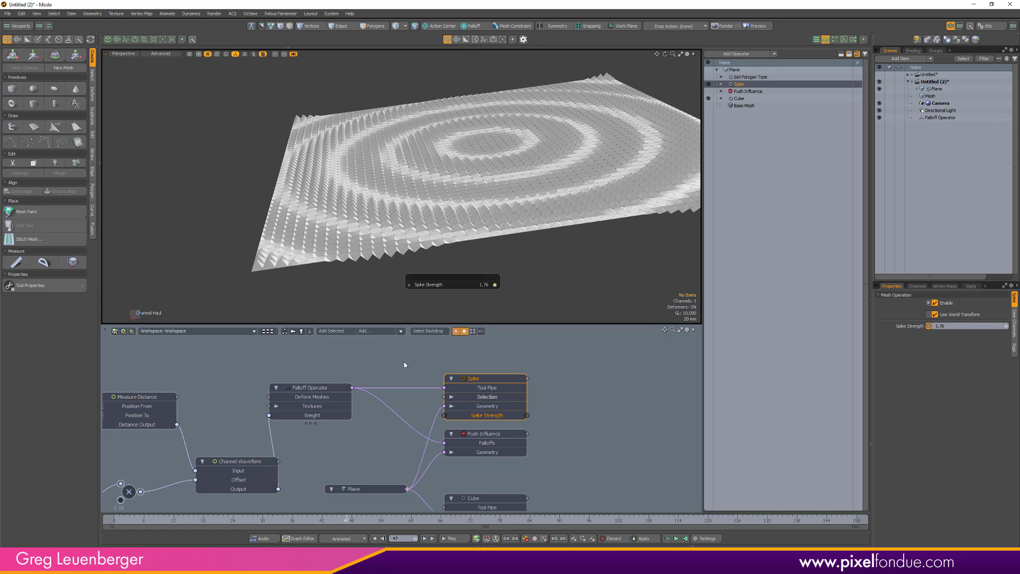
- Shift the Falloff Operator node farther from the Channel Waveform node to make room between them
scroll(315, 403, down, 1)
alt+drag(242, 452, 245, 425)
drag(316, 366, 350, 366)
alt+drag(164, 462, 240, 452)
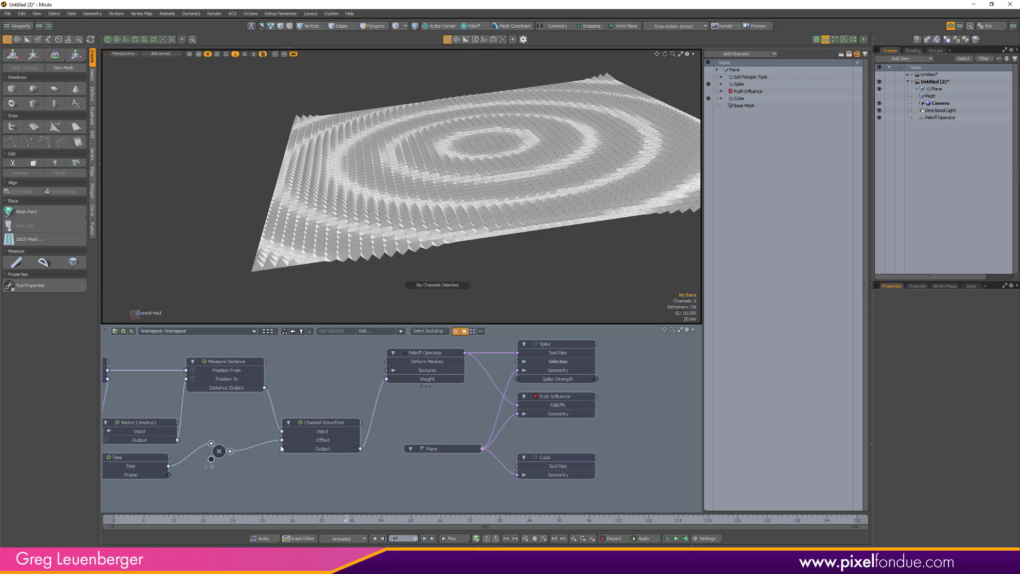
middle_drag(256, 447, 275, 449)
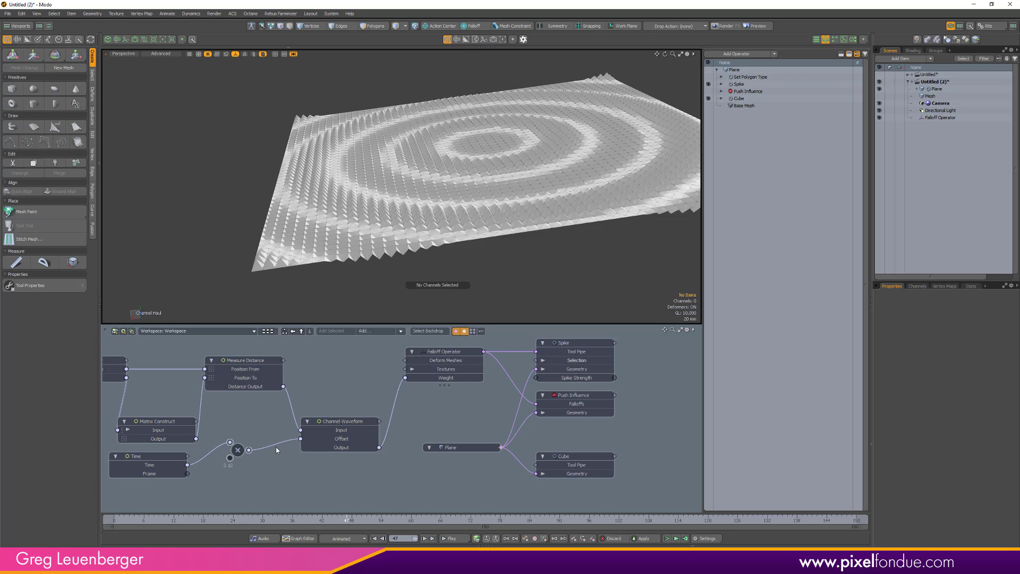
- Insert an Add math modifier on the link from Channel Waveform's Output to the Falloff Operator's Weight and set Value B to 1
click(394, 408)
click(377, 331)
text(a)
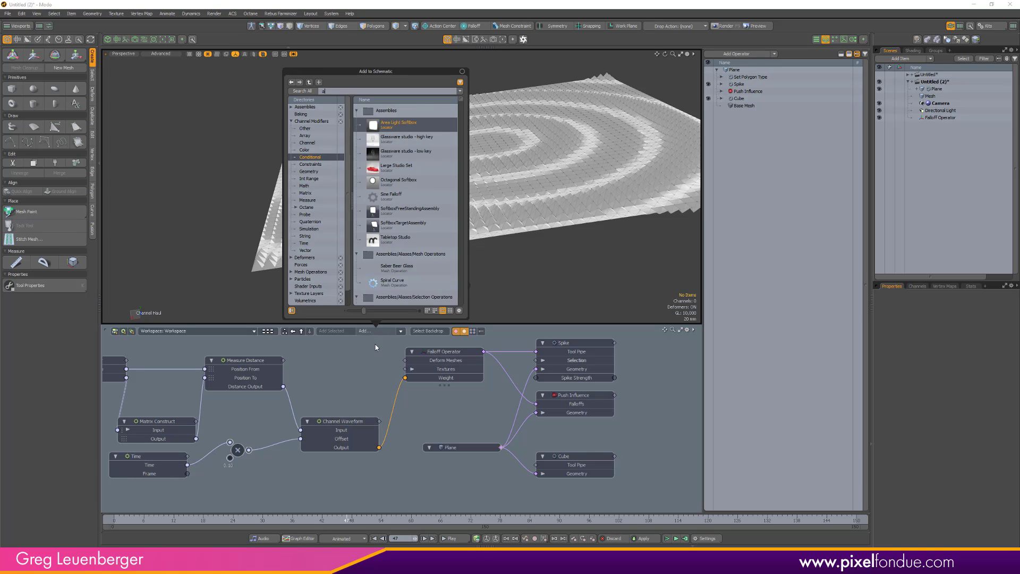
text(dd)
key(Return)
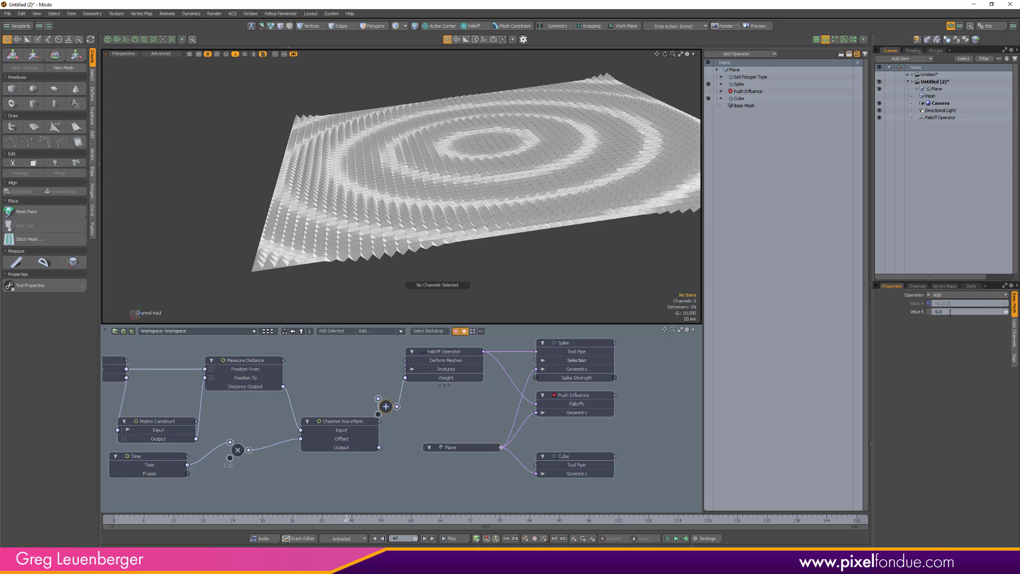
text(1)
key(Return)
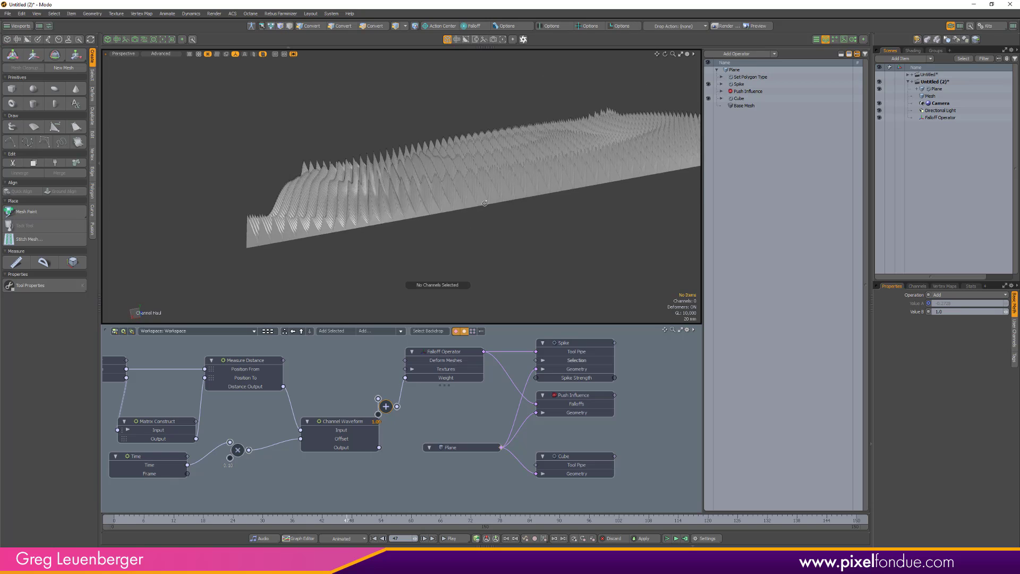
- Switch the viewport shading to Reflection and examine the spiked surface from another angle
mouse_move(507, 244)
alt+mouse_down()
mouse_move(446, 151)
mouse_move(452, 303)
alt+mouse_up()
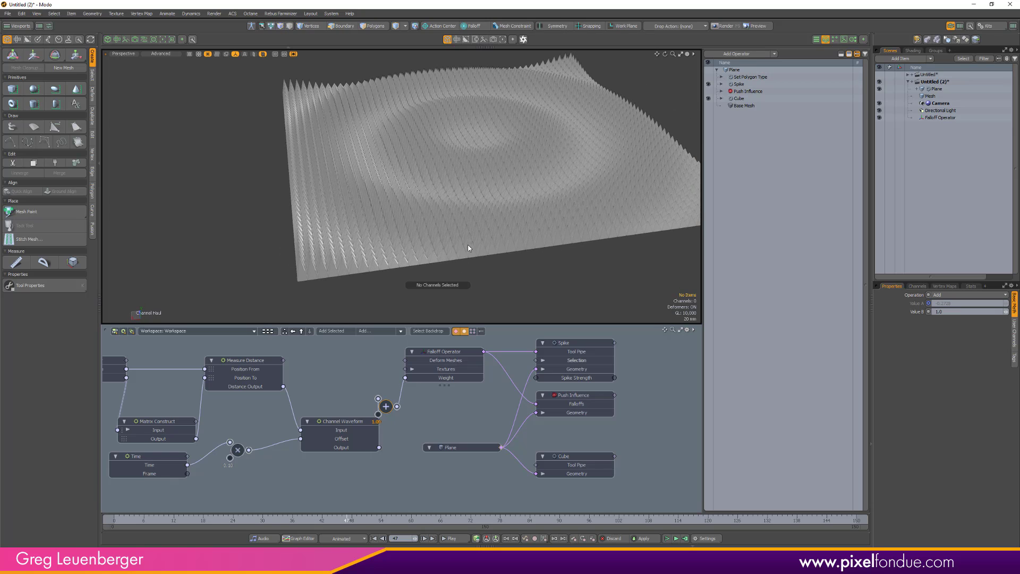
key(ctrl+2)
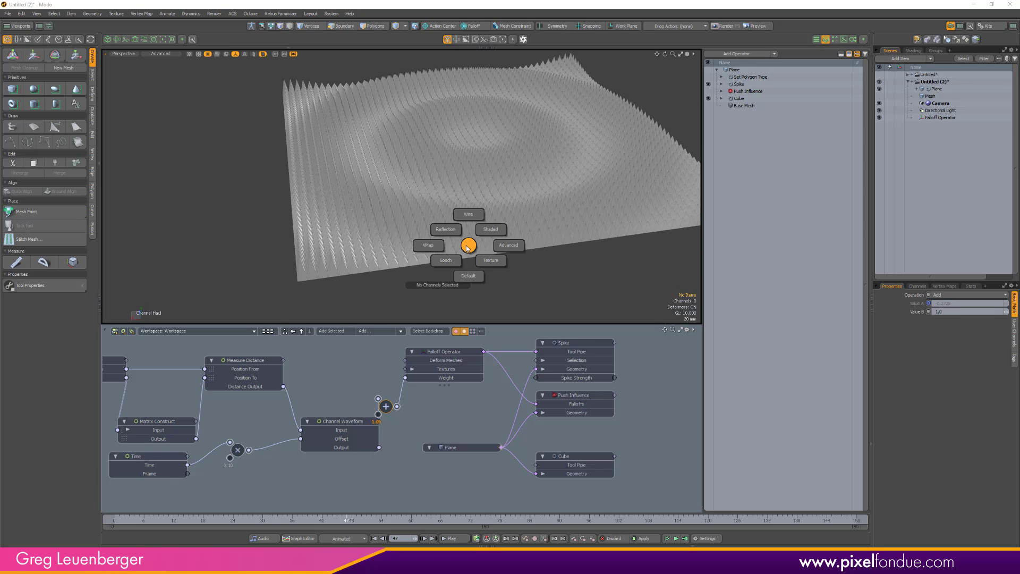
click(445, 229)
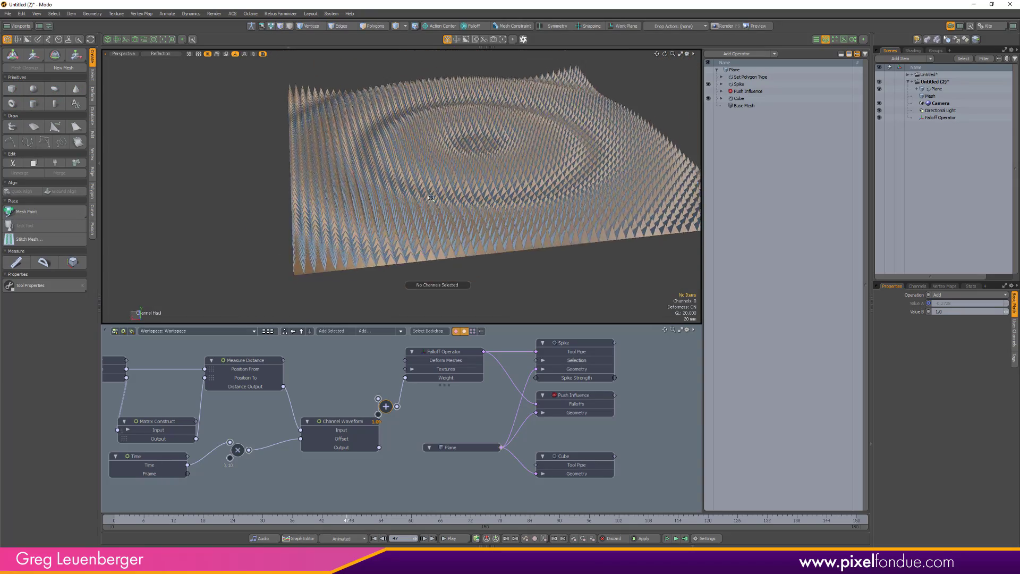
alt+drag(431, 198, 400, 178)
- Select the Spike node and examine the animated spikes from several angles
click(916, 311)
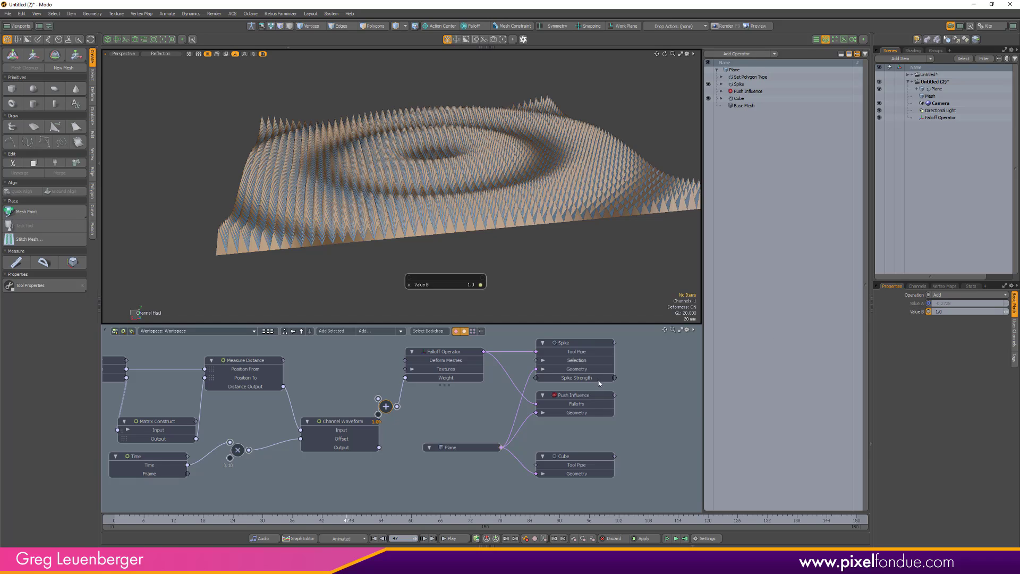
key(Escape)
click(558, 345)
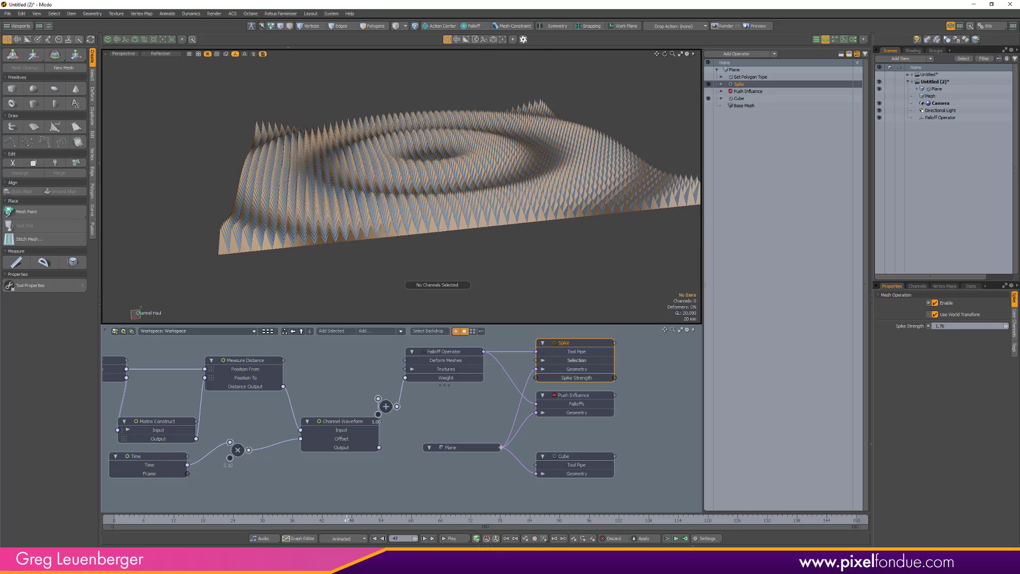
alt+drag(553, 249, 437, 246)
scroll(548, 276, down, 2)
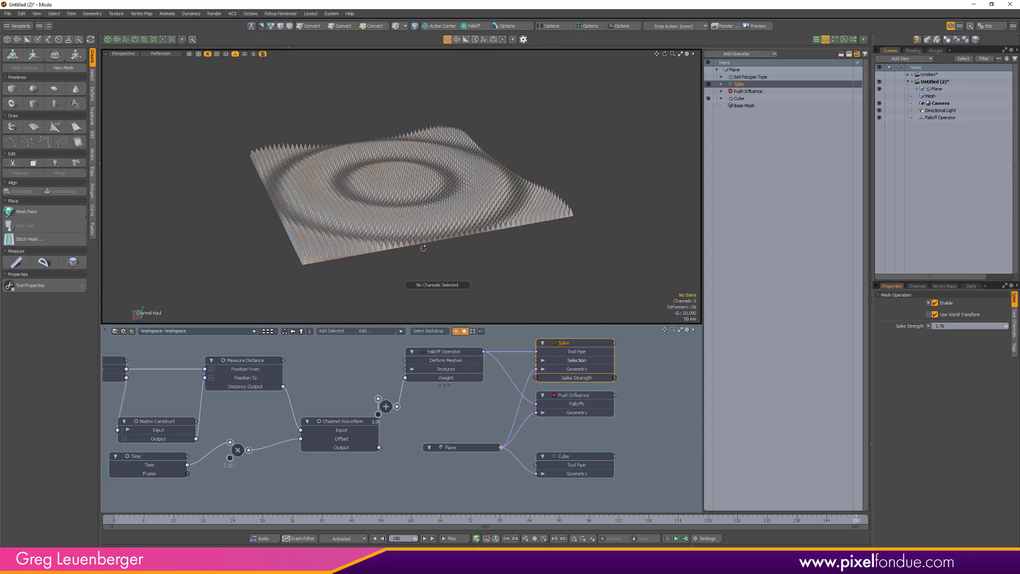
mouse_move(372, 211)
ctrl+alt+mouse_down()
mouse_move(415, 211)
mouse_move(407, 205)
ctrl+alt+mouse_up()
- Switch the viewport shading to Advanced and disconnect the Falloff Operator from the Spike's Tool Pipe
key(ctrl+2)
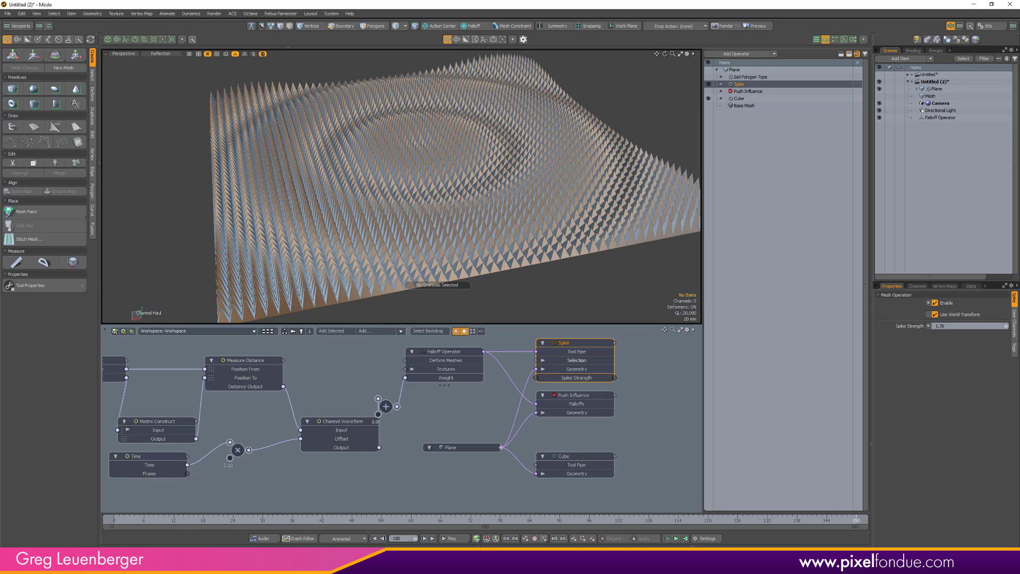
scroll(478, 198, down, 5)
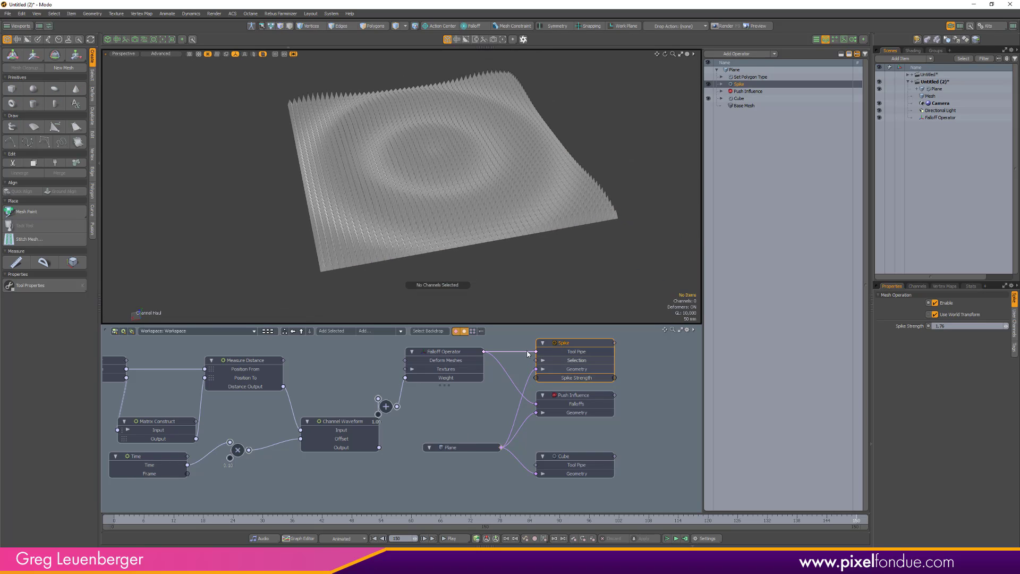
drag(528, 353, 516, 380)
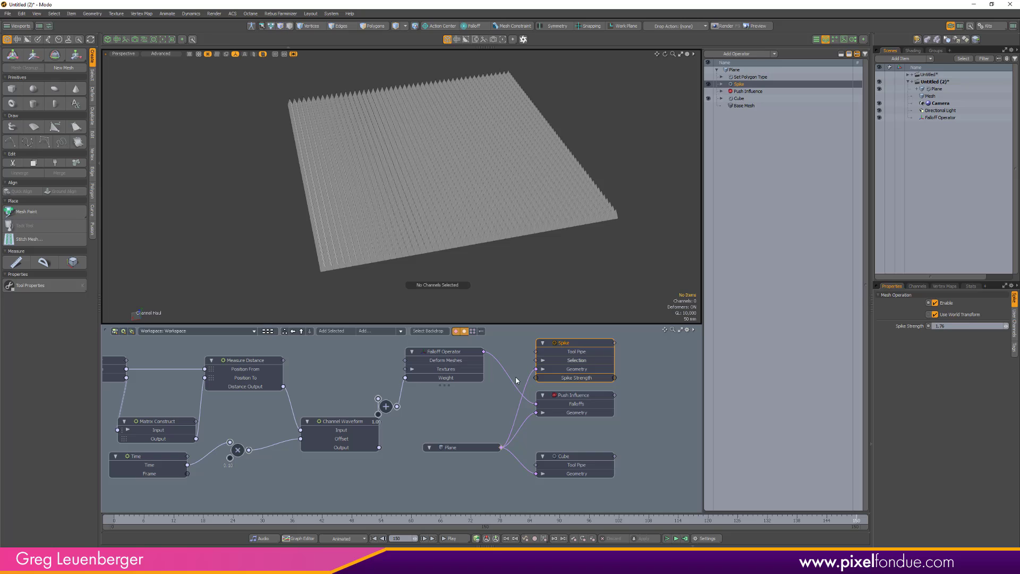
- Disable the Spike operation, enable Push Influence and Set Polygon Type on the Plane, and scrub the timeline to frame 104
click(708, 84)
click(709, 84)
click(708, 84)
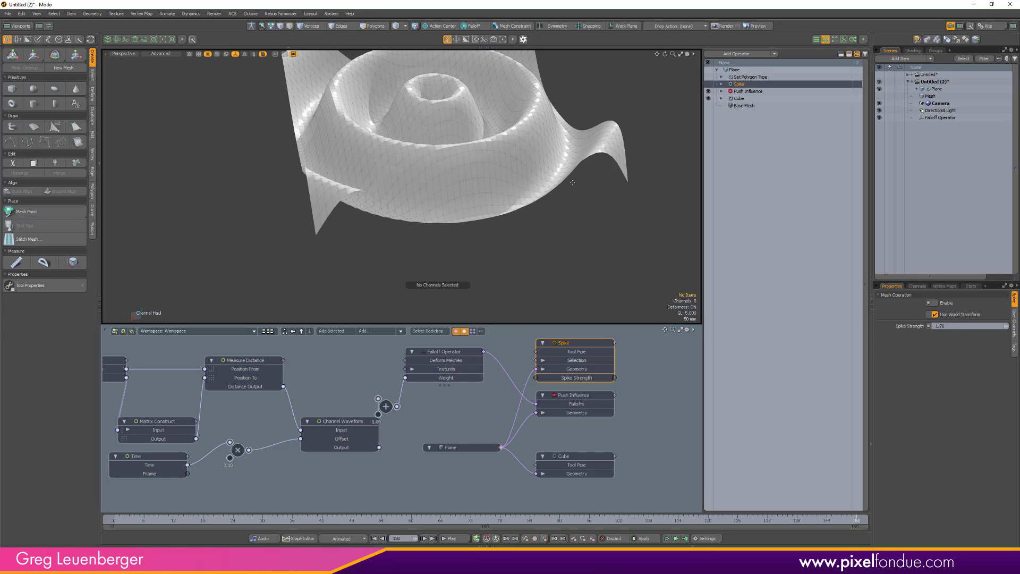
click(709, 77)
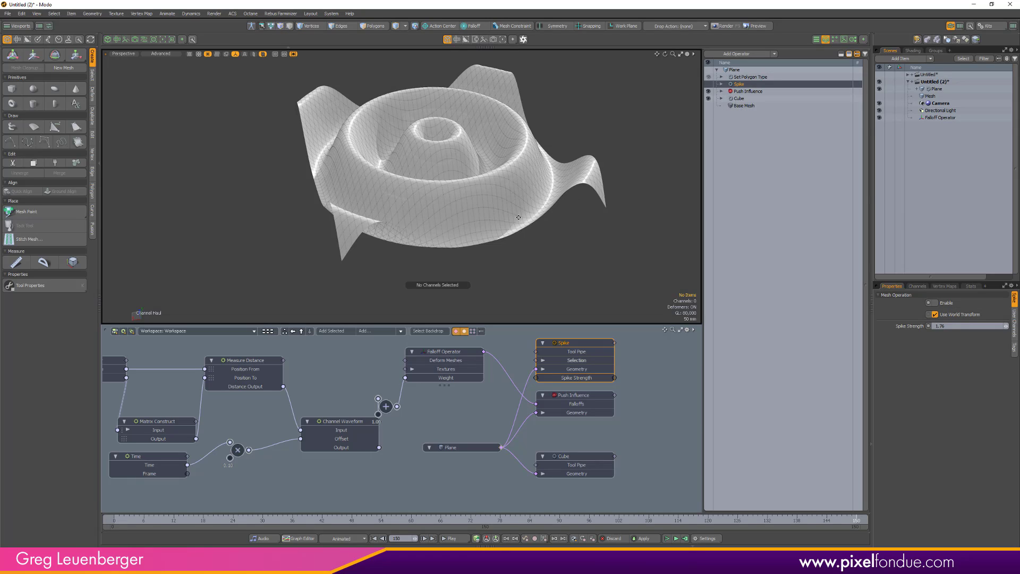
click(738, 70)
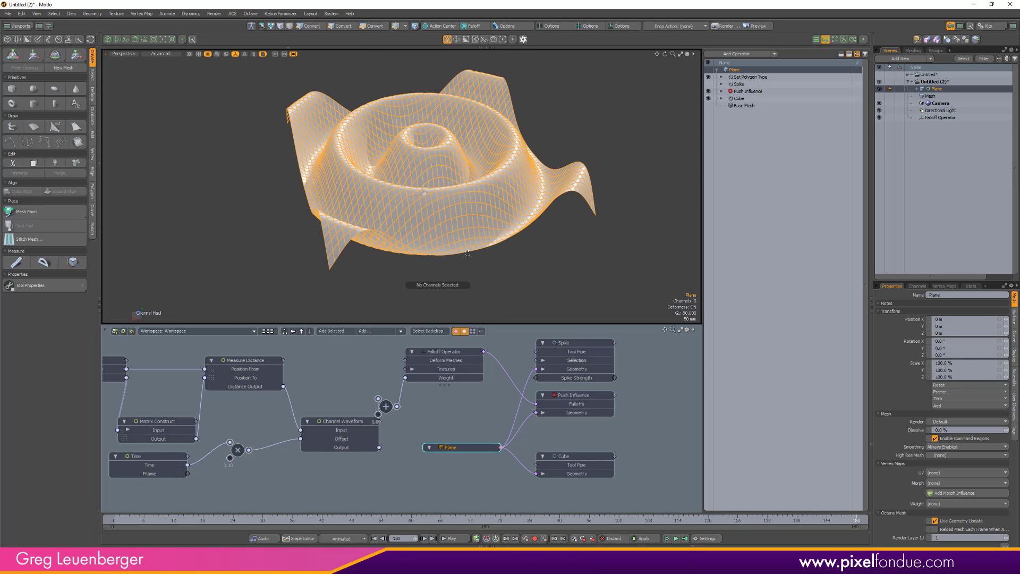
mouse_move(429, 520)
mouse_down()
mouse_move(391, 520)
mouse_move(733, 520)
mouse_move(628, 519)
mouse_up()
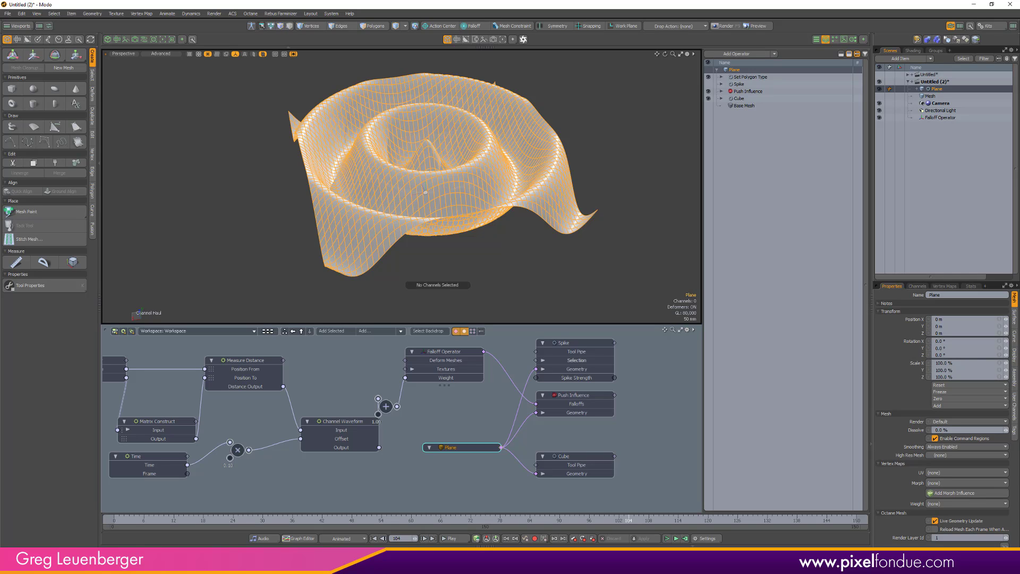
- Detach the Time and Multiply setup from Channel Waveform's Offset and take the Add modifier out of the link to the Falloff Operator's Weight
scroll(413, 439, down, 3)
alt+drag(413, 439, 445, 449)
scroll(404, 428, up, 1)
alt+drag(413, 418, 428, 413)
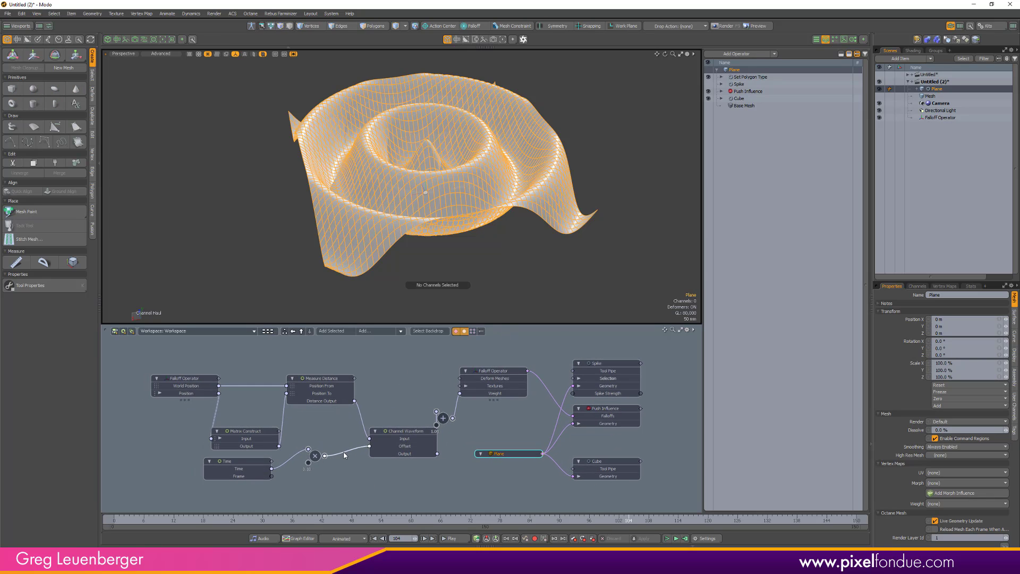
drag(345, 455, 89, 486)
alt+drag(270, 470, 304, 478)
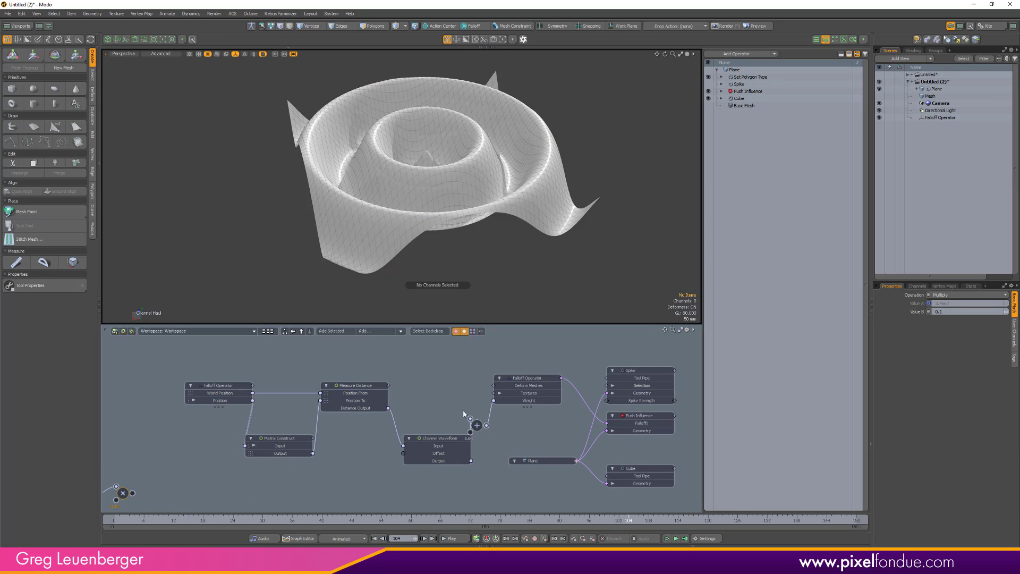
drag(479, 429, 137, 493)
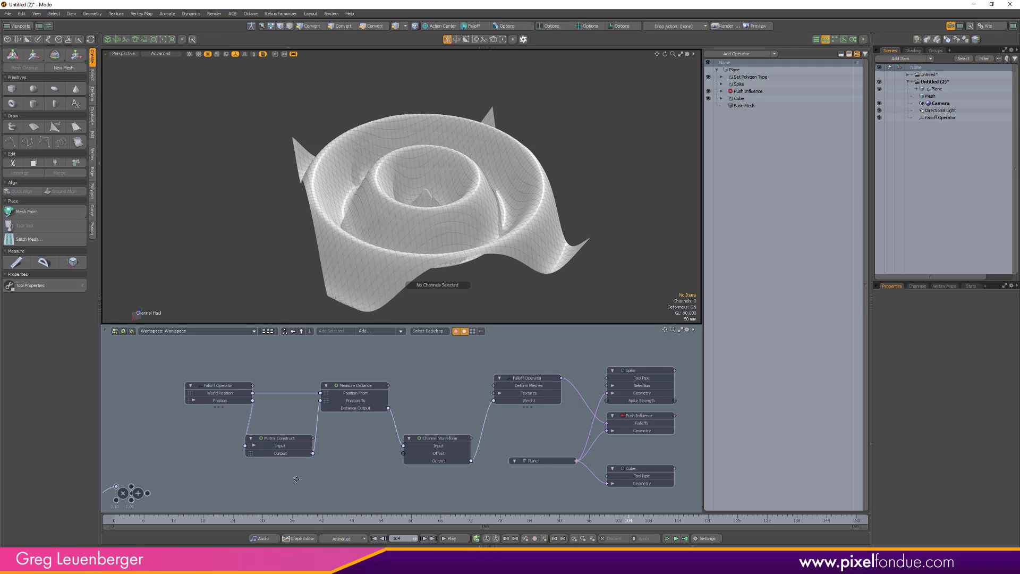
- Group both Falloff Operator nodes, Matrix Construct, Measure Distance and Channel Waveform into an assembly named Sine Wave Falloff
mouse_move(148, 371)
alt+mouse_down()
mouse_move(114, 353)
mouse_move(525, 482)
alt+mouse_up()
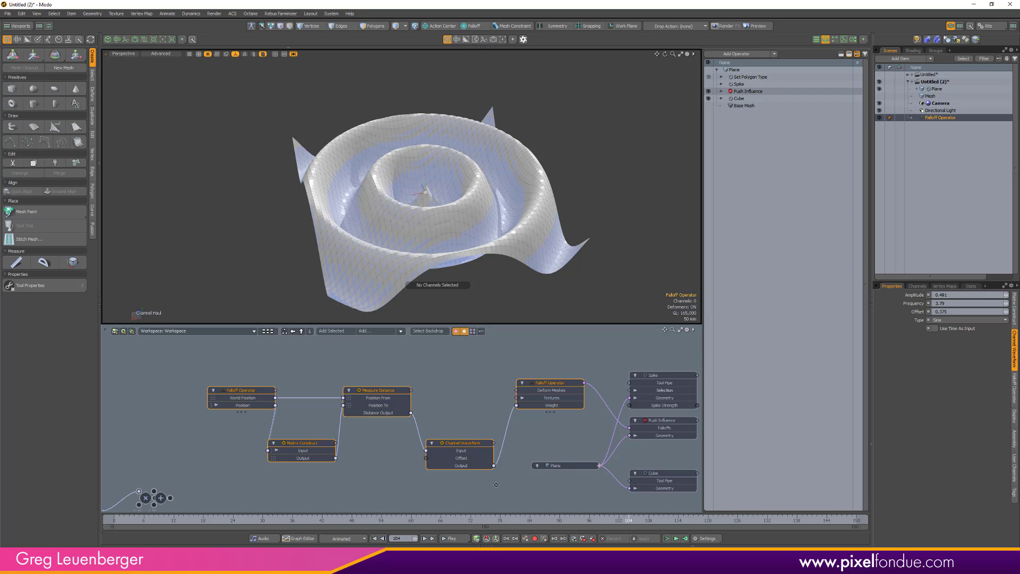
scroll(451, 452, up, 3)
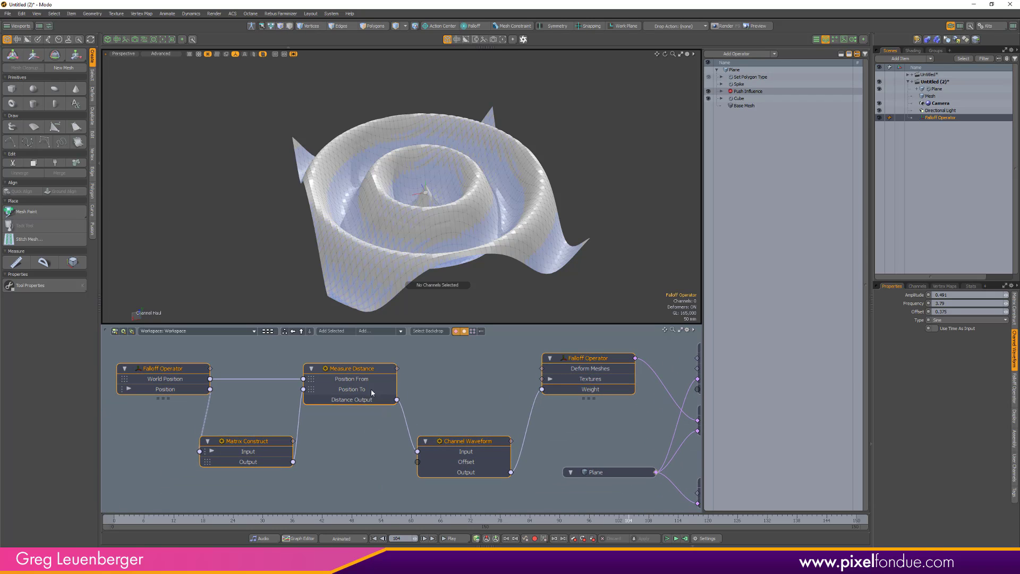
scroll(518, 433, down, 3)
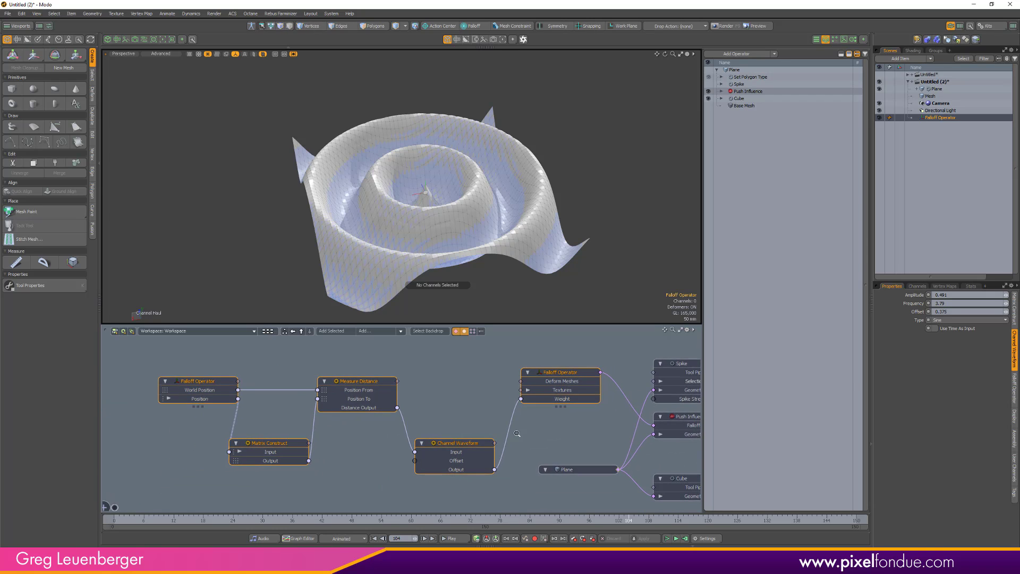
scroll(518, 434, down, 2)
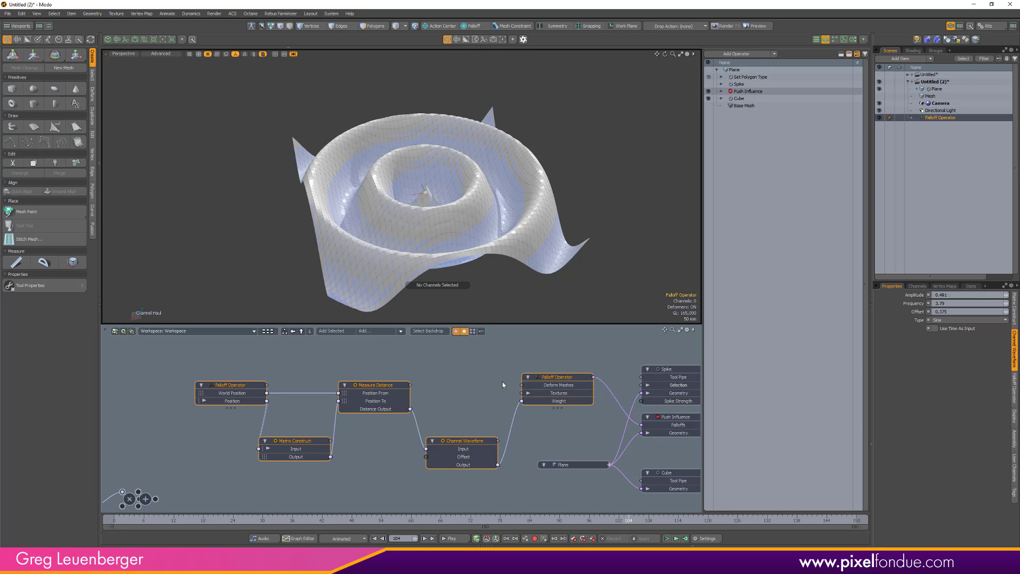
right_click(390, 388)
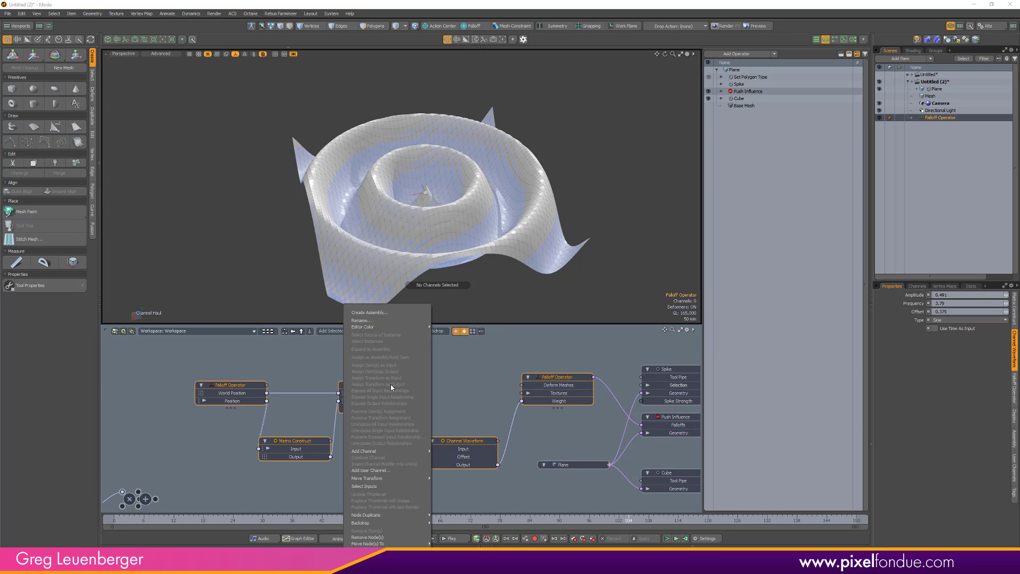
click(390, 313)
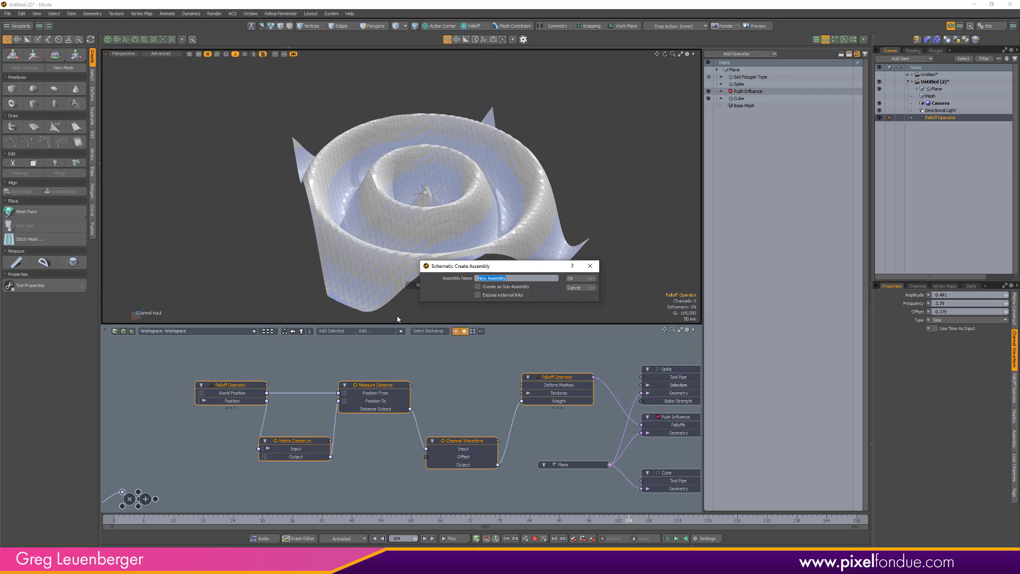
text(Sine Wave Falloff)
key(Return)
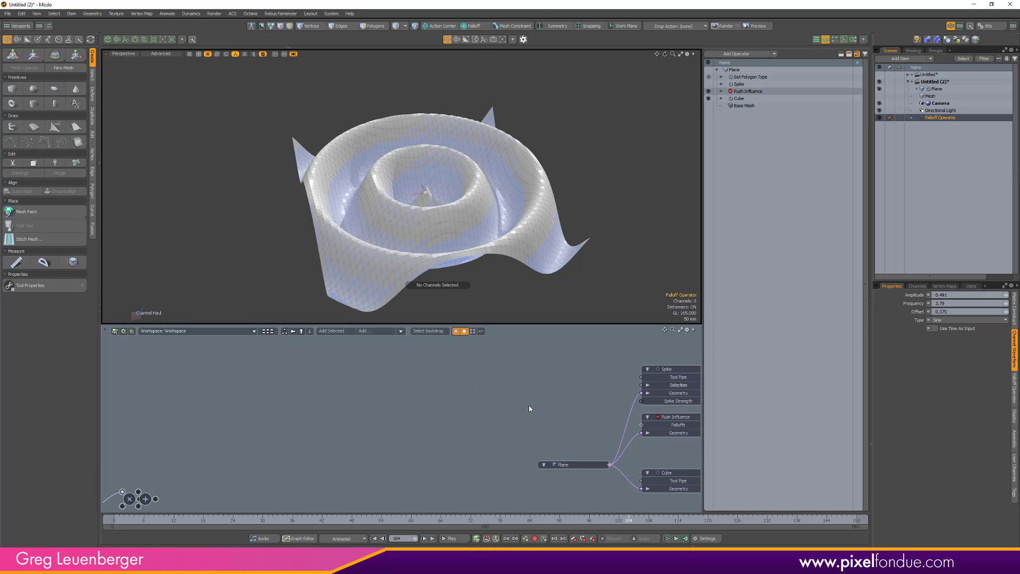
- Open the Sine Wave Falloff assembly from the schematic overview
alt+drag(344, 373, 230, 381)
scroll(277, 361, up, 3)
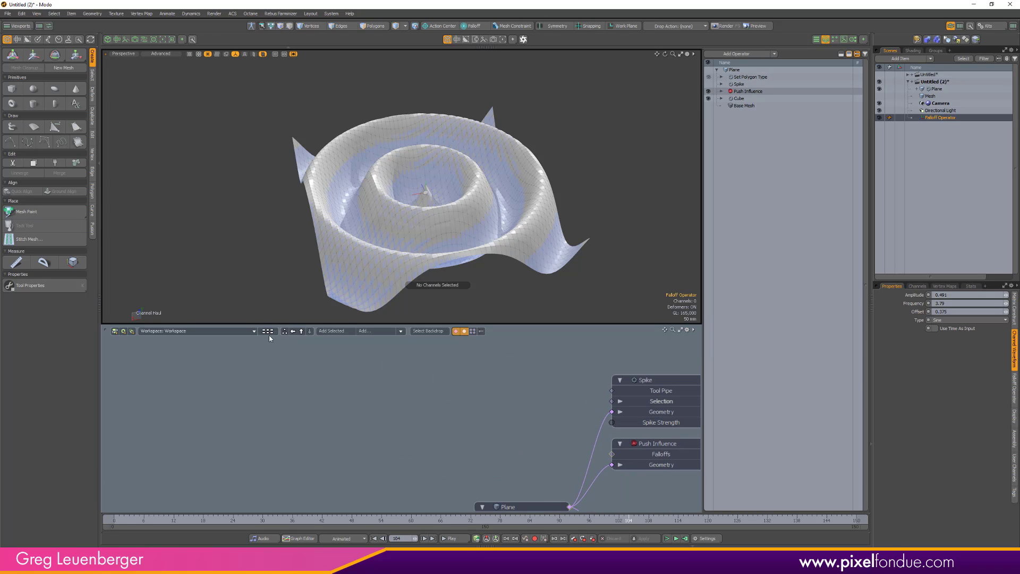
click(268, 332)
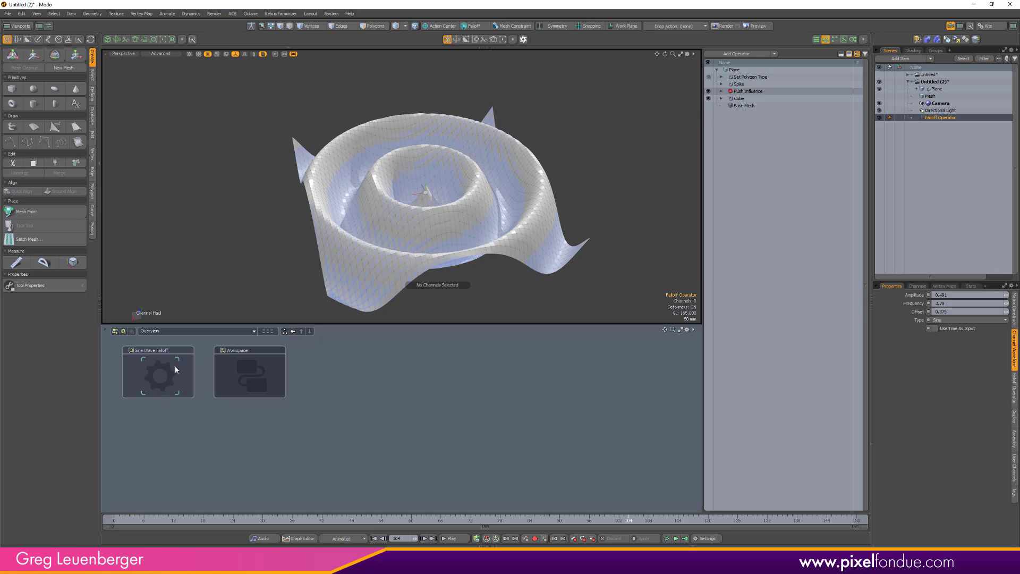
double_click(161, 376)
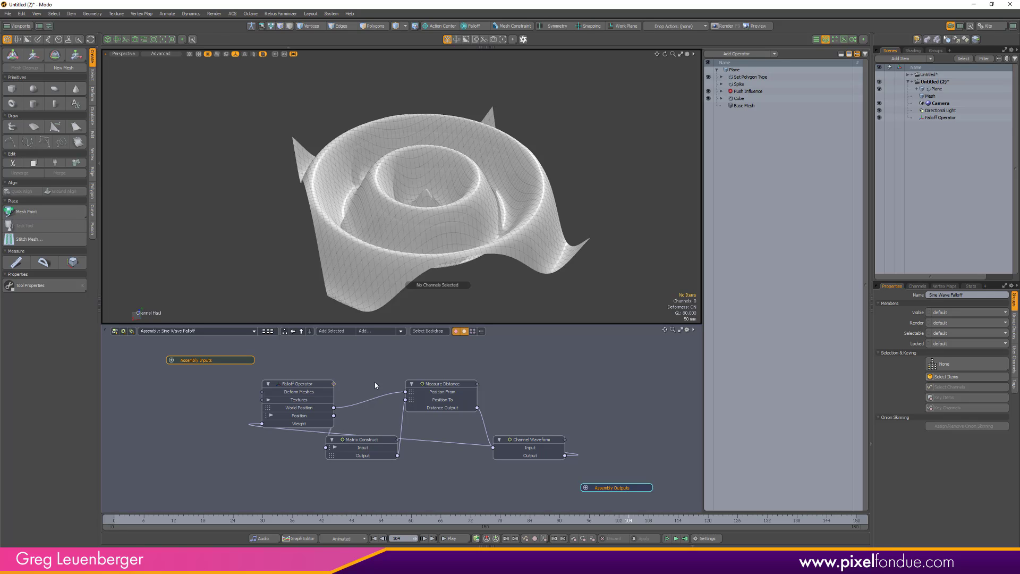
- Set the Channel Waveform's Amplitude to 1, Frequency to 1 and Offset to 0
click(524, 446)
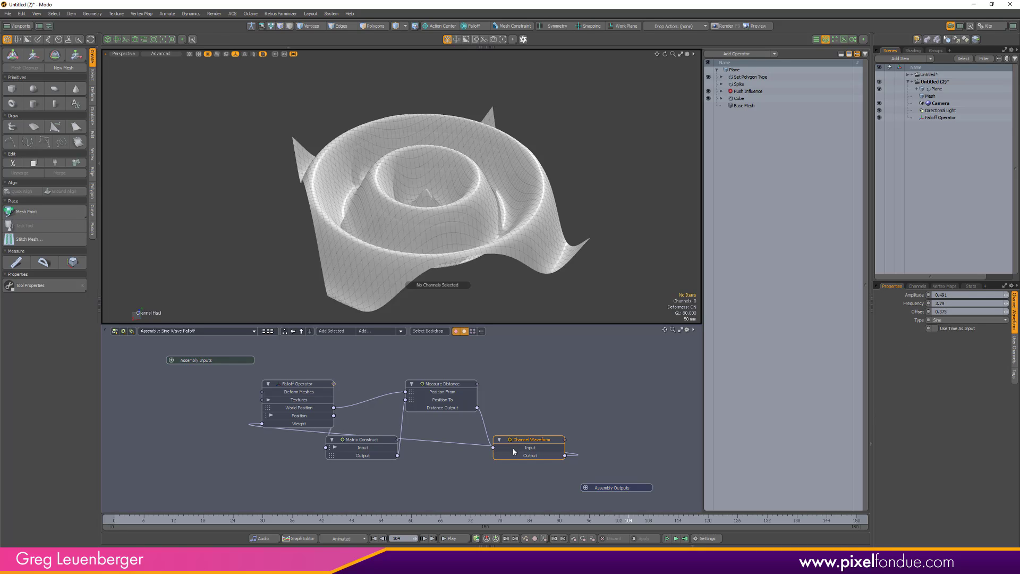
click(916, 295)
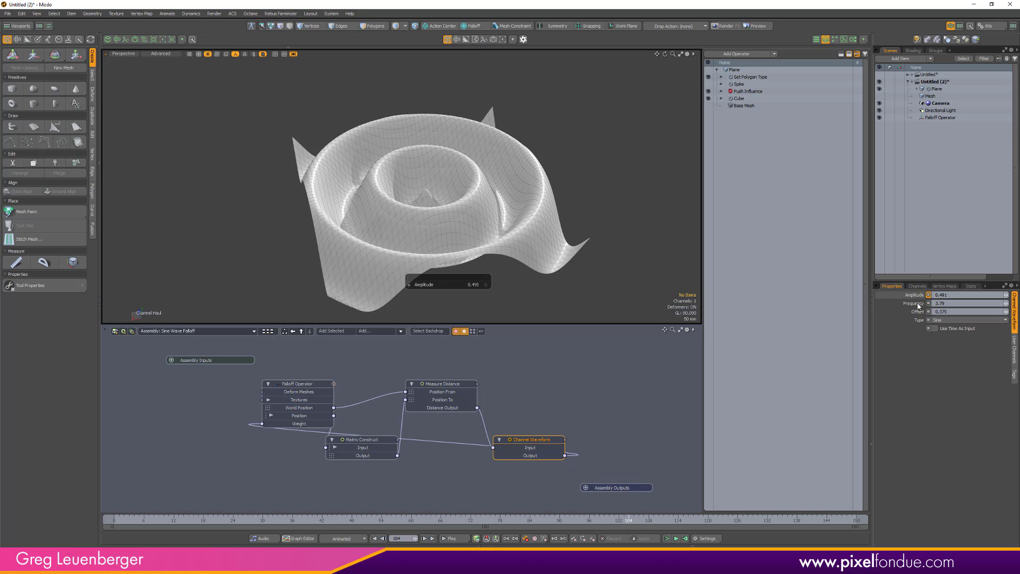
click(964, 295)
text(1)
key(Tab)
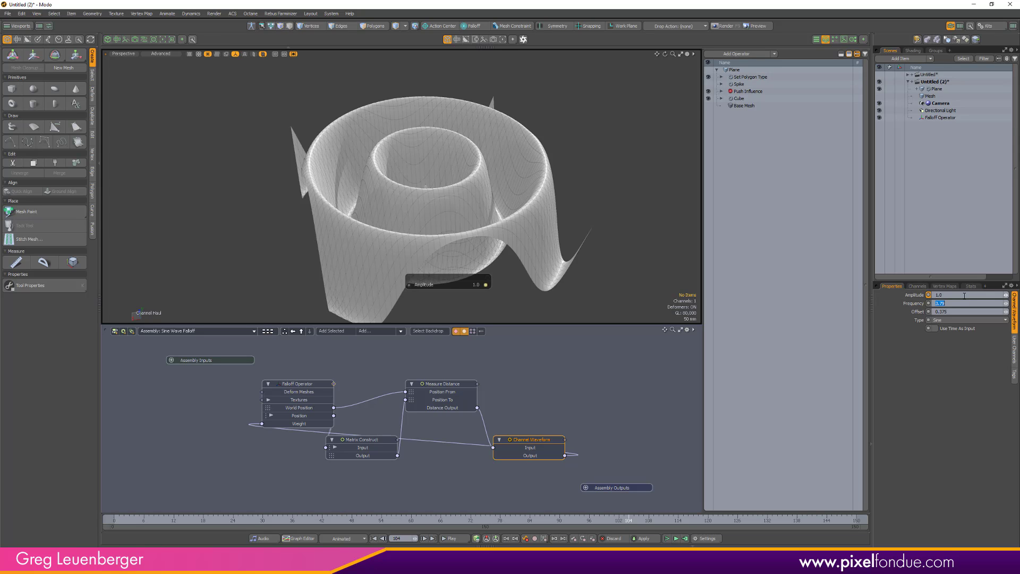
text(1)
key(Tab)
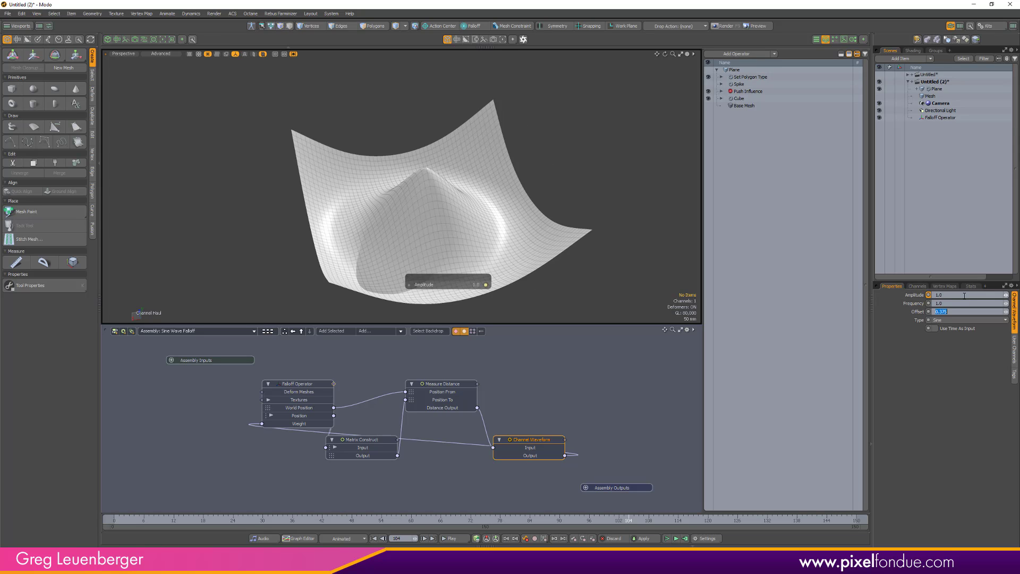
text(0)
key(Return)
- Add the Amplitude, Frequency and Offset channels to the Channel Waveform node in the assembly schematic
click(919, 312)
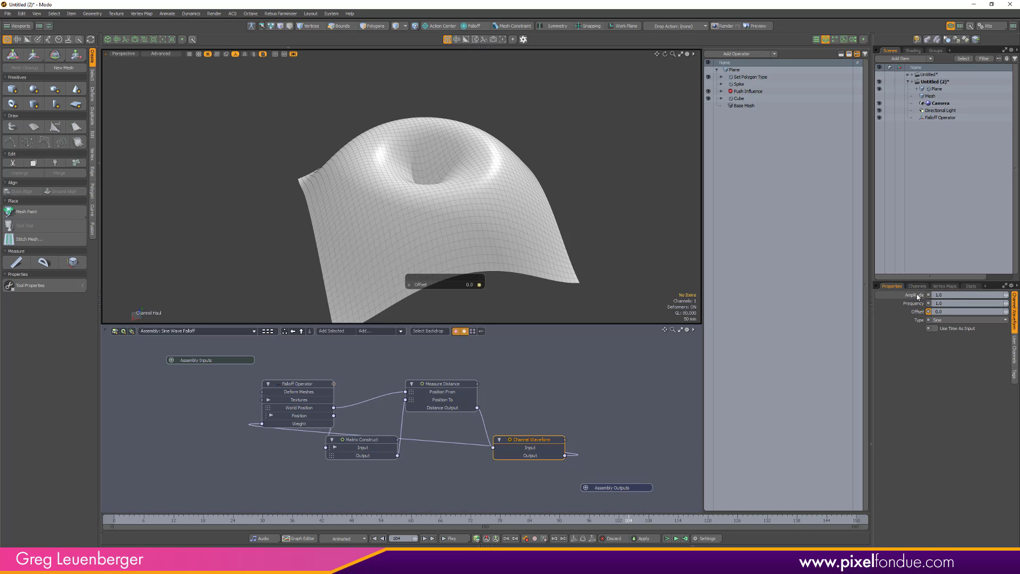
shift+click(919, 296)
drag(909, 295, 721, 358)
drag(369, 467, 518, 454)
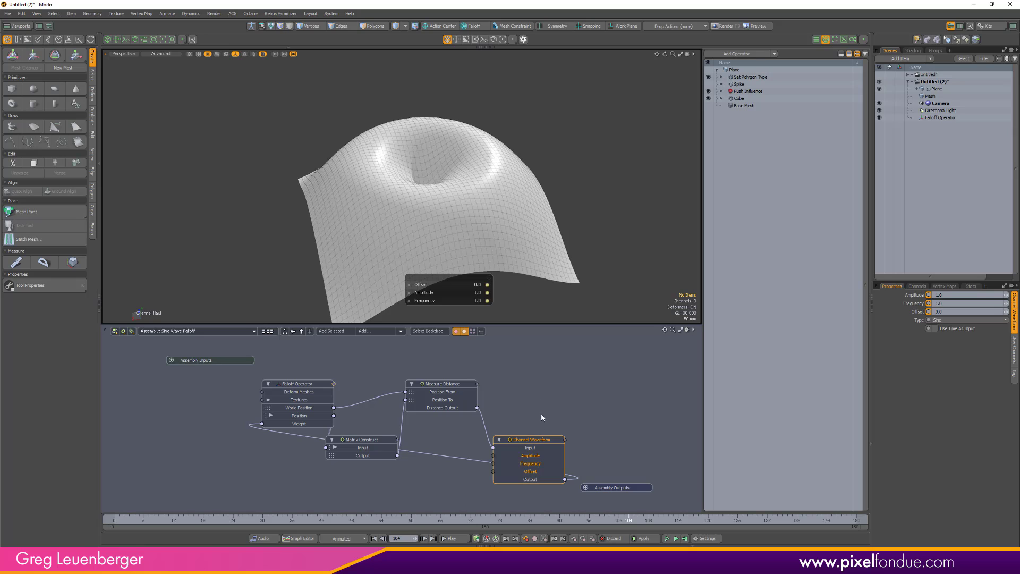
click(451, 483)
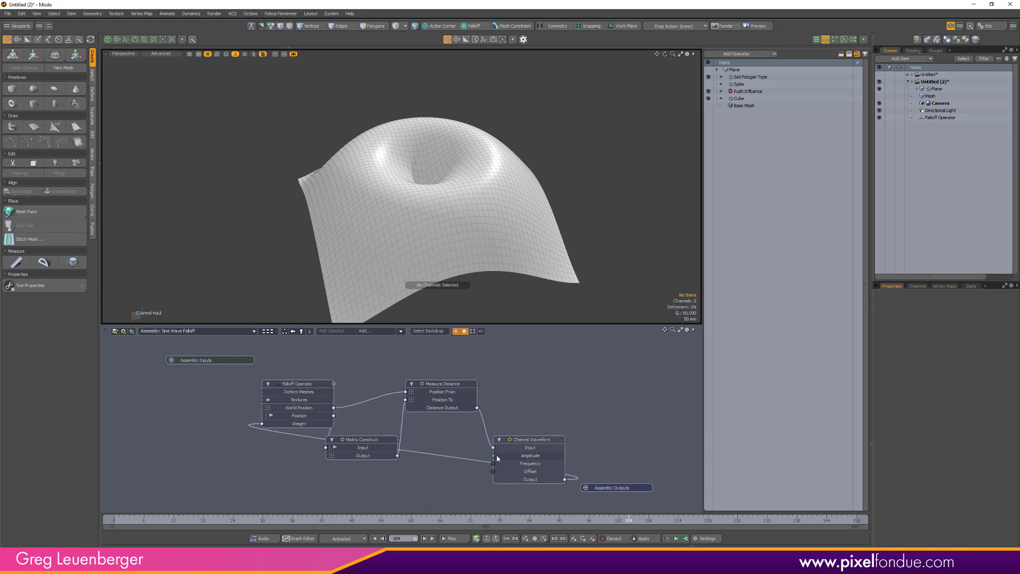
- Expose Channel Waveform's Amplitude, Frequency and Offset by linking each one to Assembly Inputs
drag(492, 456, 172, 367)
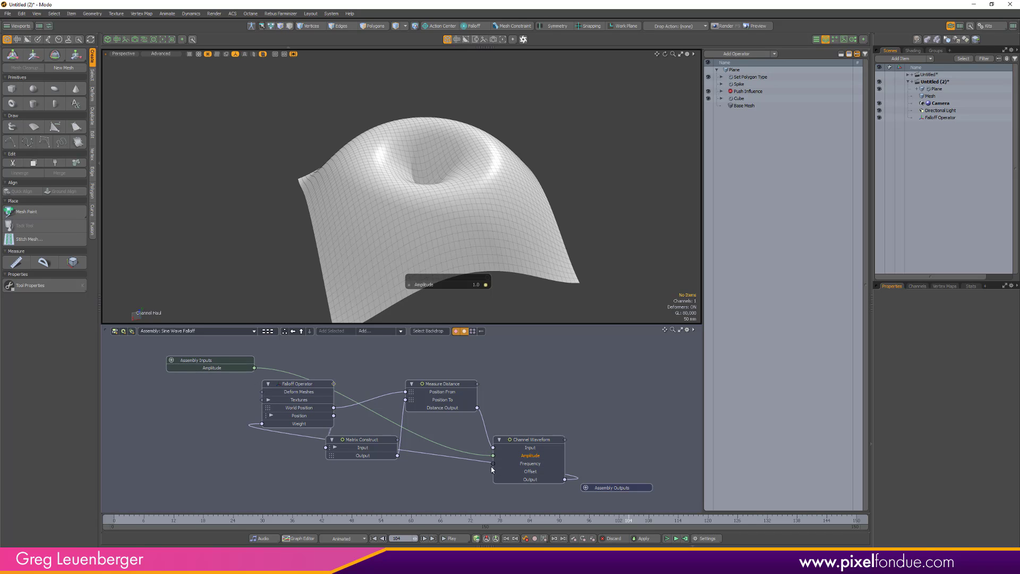
drag(493, 464, 174, 366)
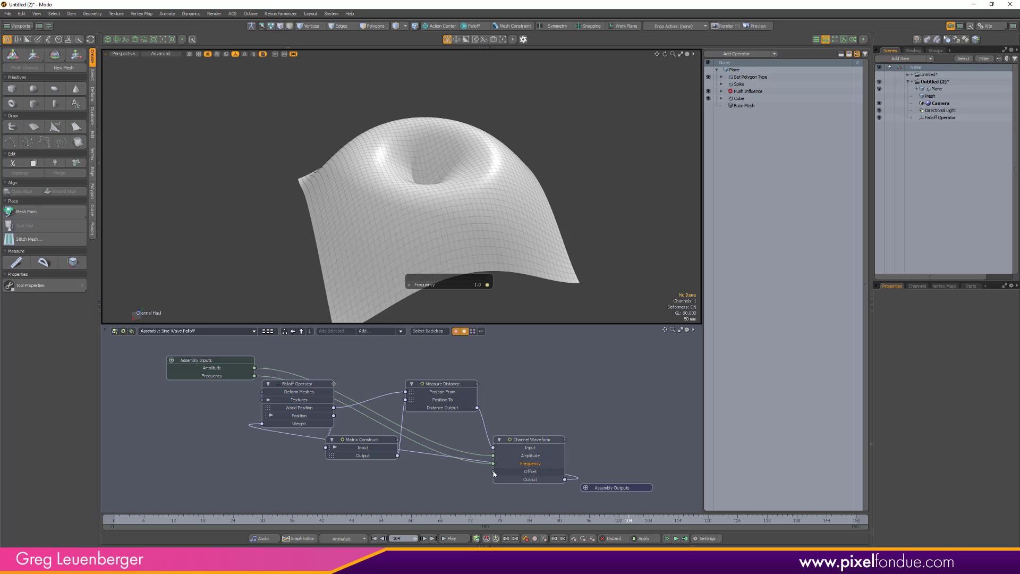
drag(493, 472, 173, 364)
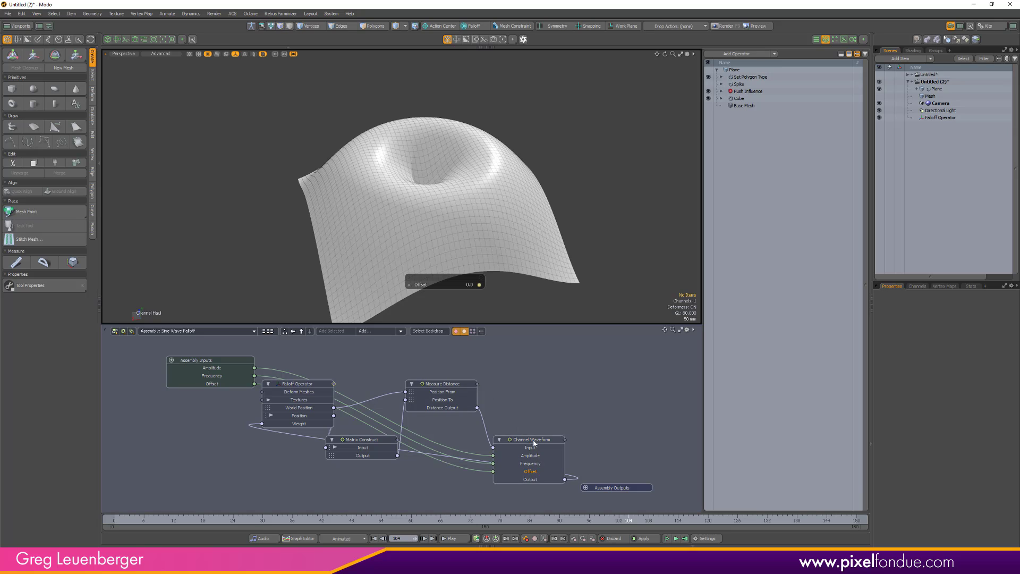
- Rearrange the assembly's nodes so the Falloff Operator sits after Measure Distance and Channel Waveform, near Assembly Outputs
drag(534, 441, 486, 457)
middle_drag(594, 486, 514, 468)
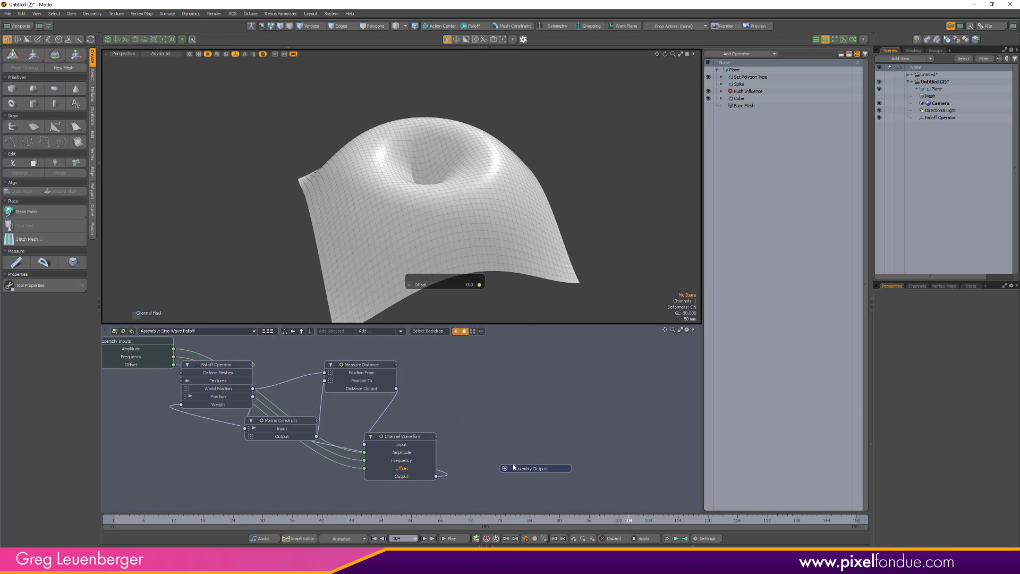
drag(514, 467, 506, 427)
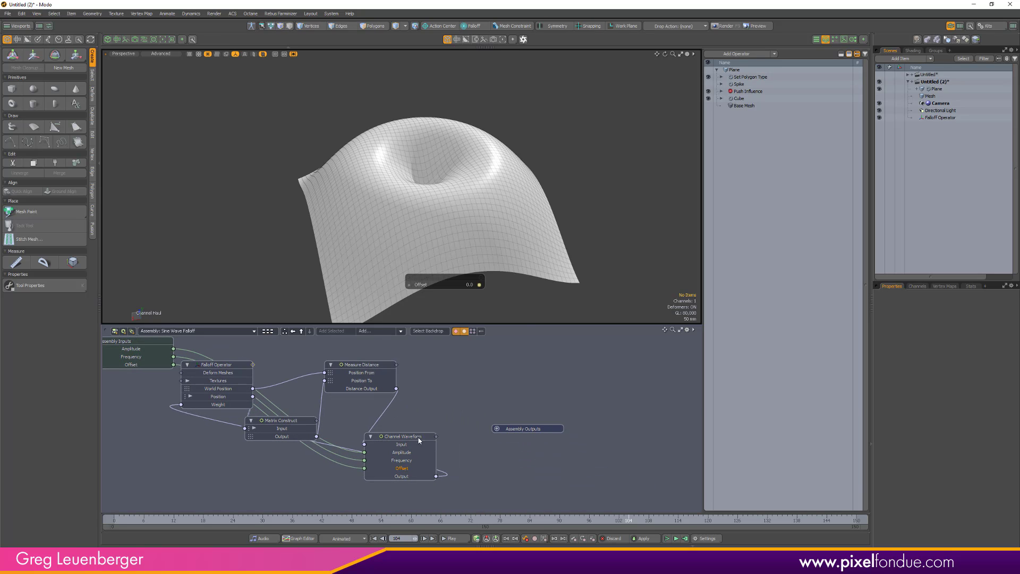
drag(418, 436, 395, 402)
alt+drag(394, 402, 474, 426)
drag(322, 393, 538, 370)
drag(413, 387, 368, 374)
alt+drag(425, 385, 418, 384)
middle_drag(549, 367, 478, 379)
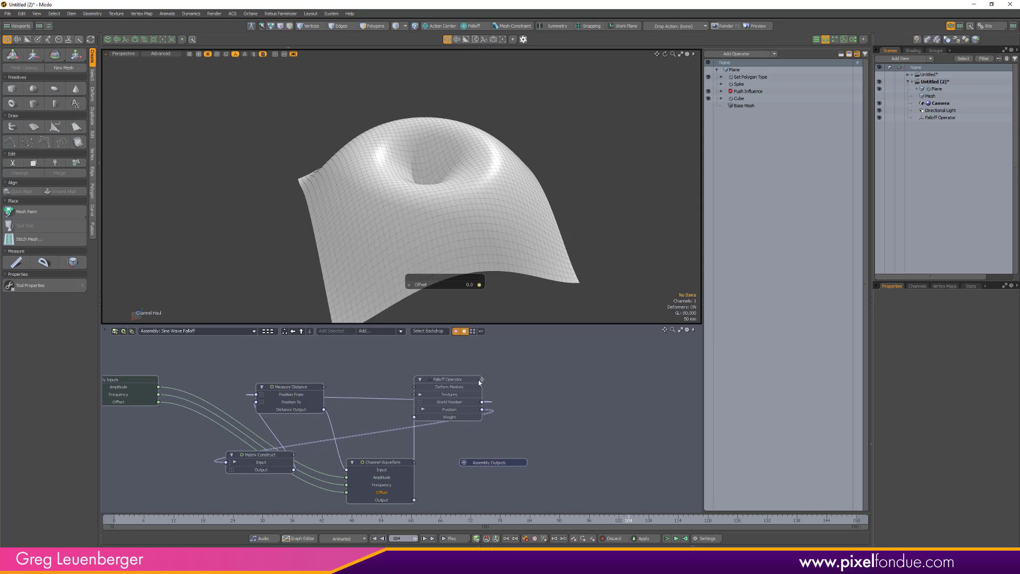
drag(507, 465, 568, 443)
scroll(481, 380, up, 3)
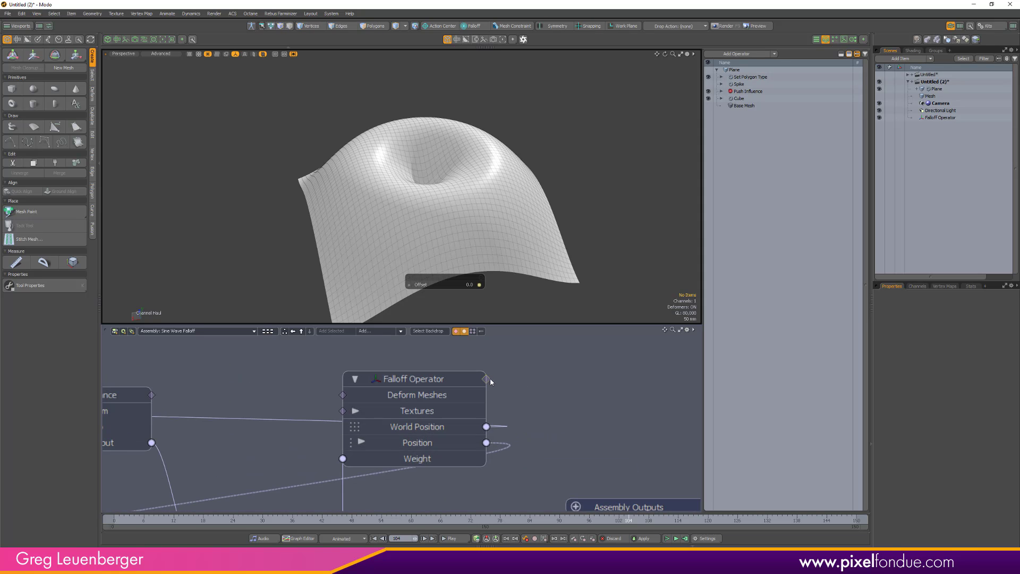
mouse_move(487, 379)
mouse_down()
mouse_move(537, 382)
mouse_move(505, 380)
mouse_up()
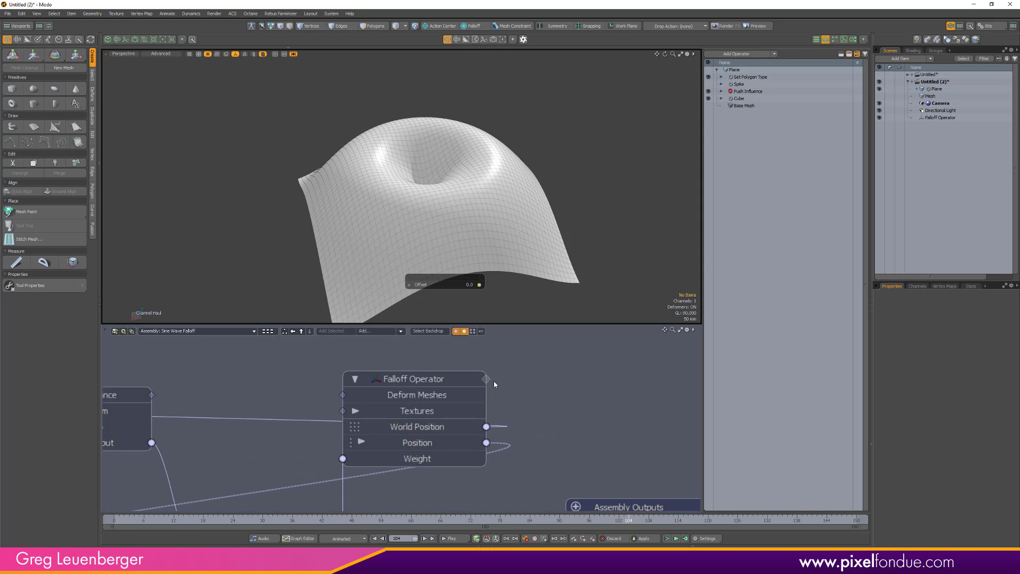
click(464, 331)
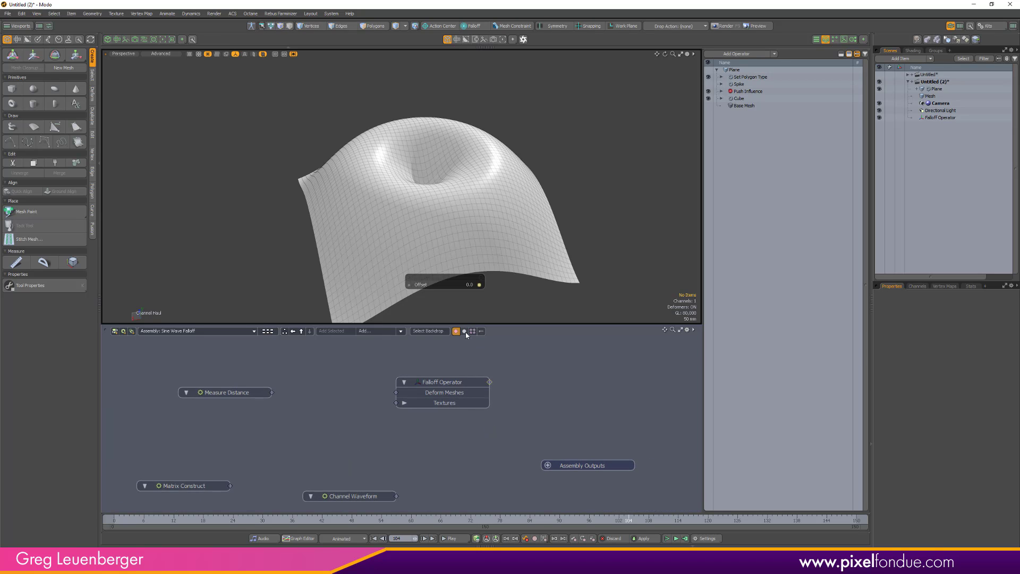
click(464, 331)
click(455, 332)
click(456, 332)
click(456, 332)
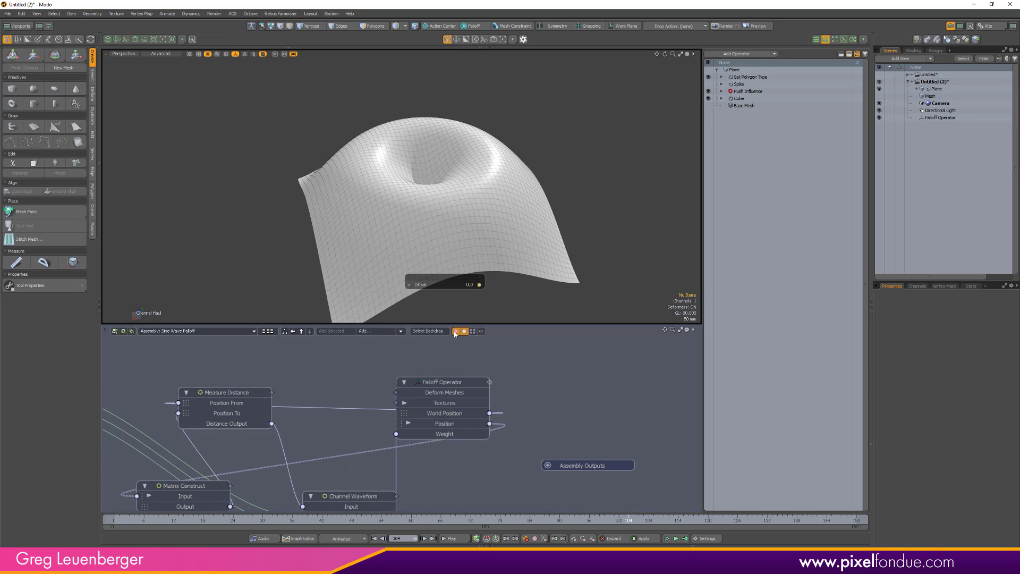
alt+drag(493, 384, 440, 387)
alt+scroll(439, 387, up, 2)
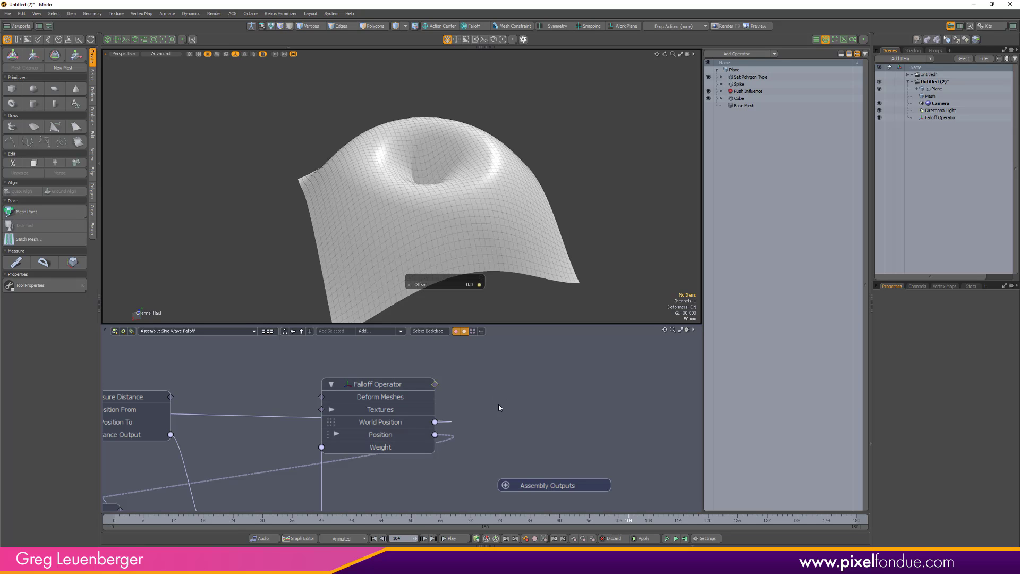
- Expose the Falloff Operator by linking it to the Assembly Outputs node of the Sine Wave Falloff assembly
scroll(501, 405, down, 2)
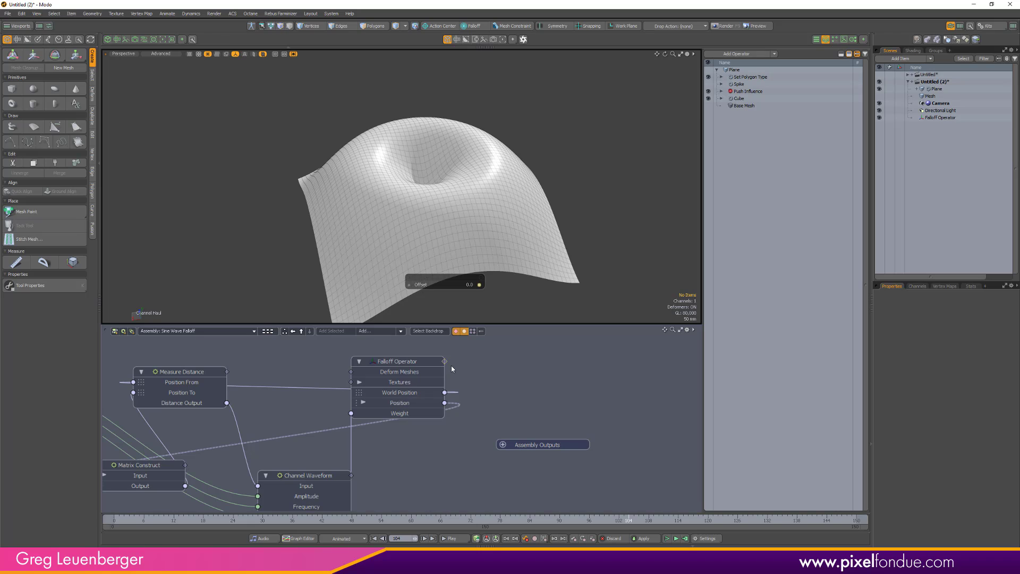
drag(445, 362, 504, 445)
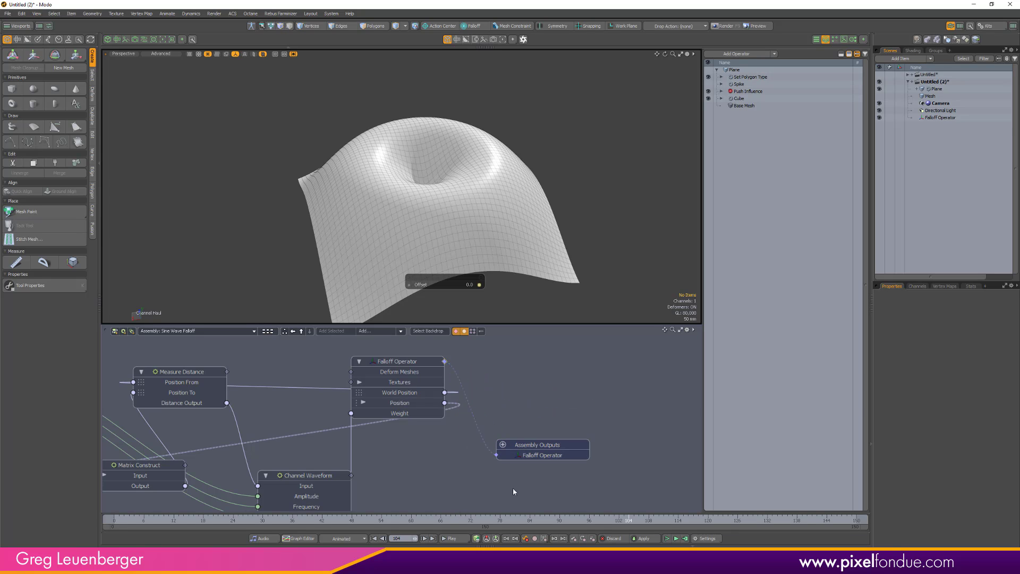
key(a)
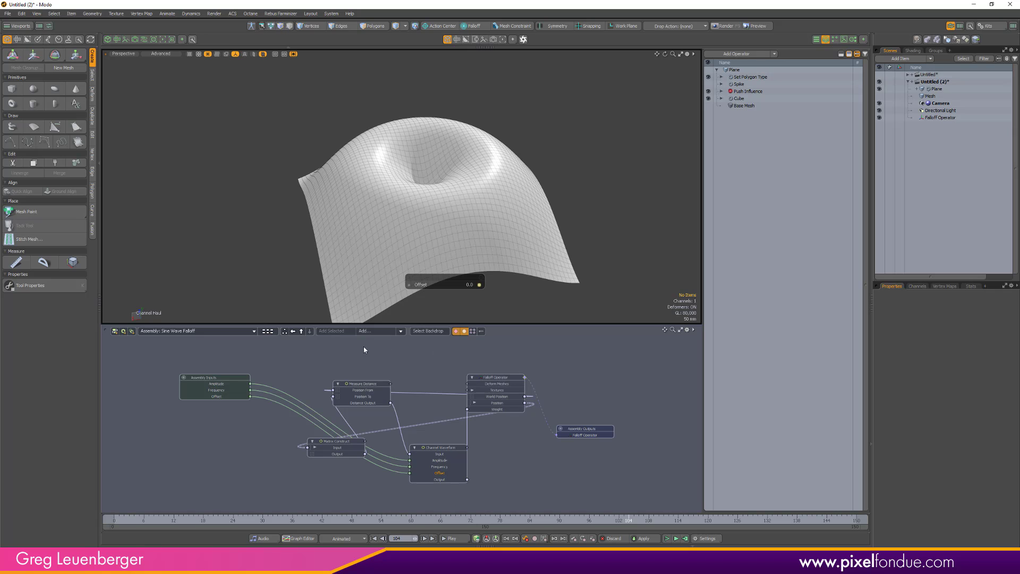
- Leave the assembly through the schematic overview and open the Workspace, bringing the Sine Wave Falloff node into view
click(267, 331)
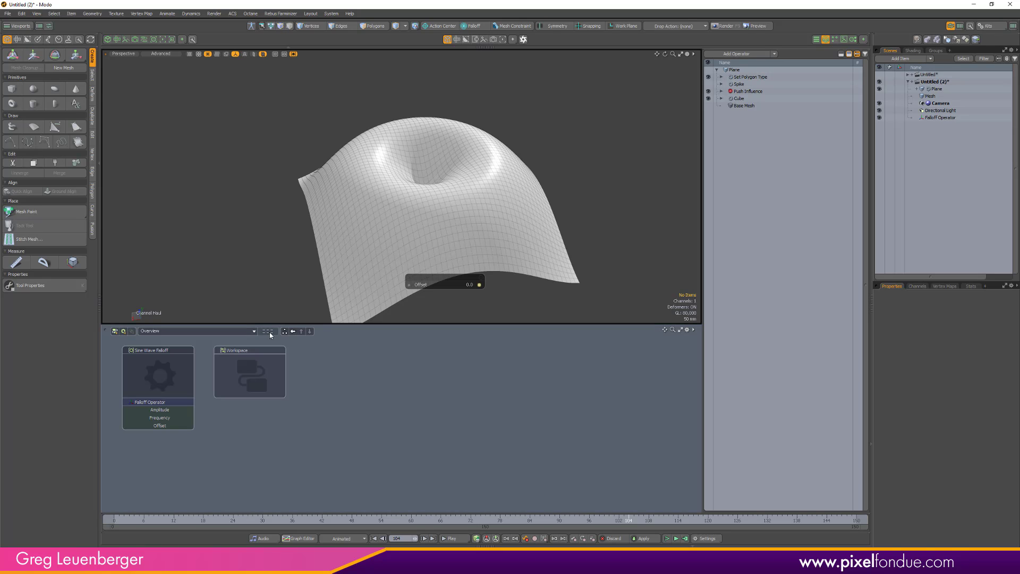
click(159, 379)
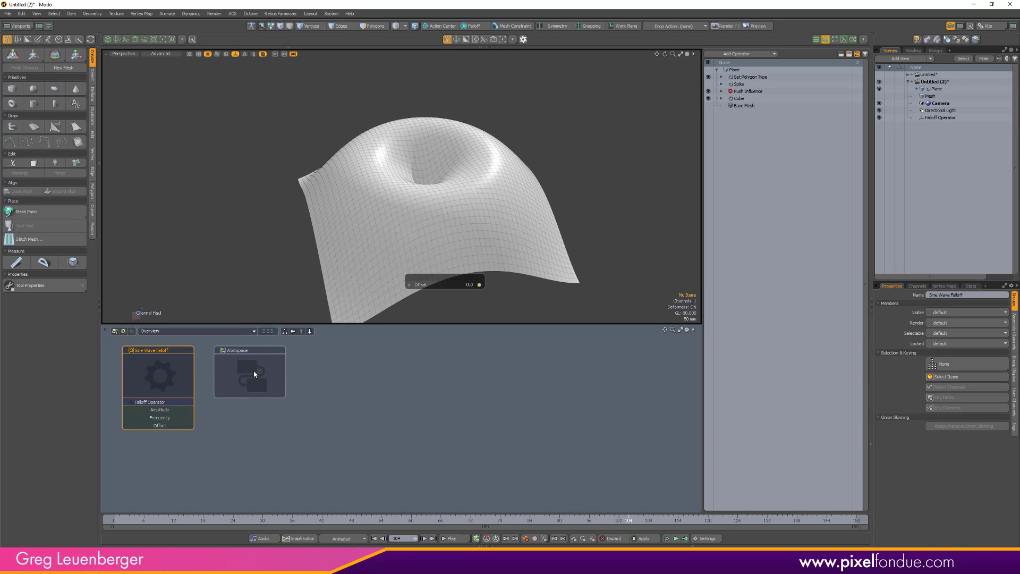
double_click(254, 373)
drag(428, 421, 313, 387)
alt+drag(494, 444, 394, 426)
click(479, 457)
alt+drag(273, 464, 378, 451)
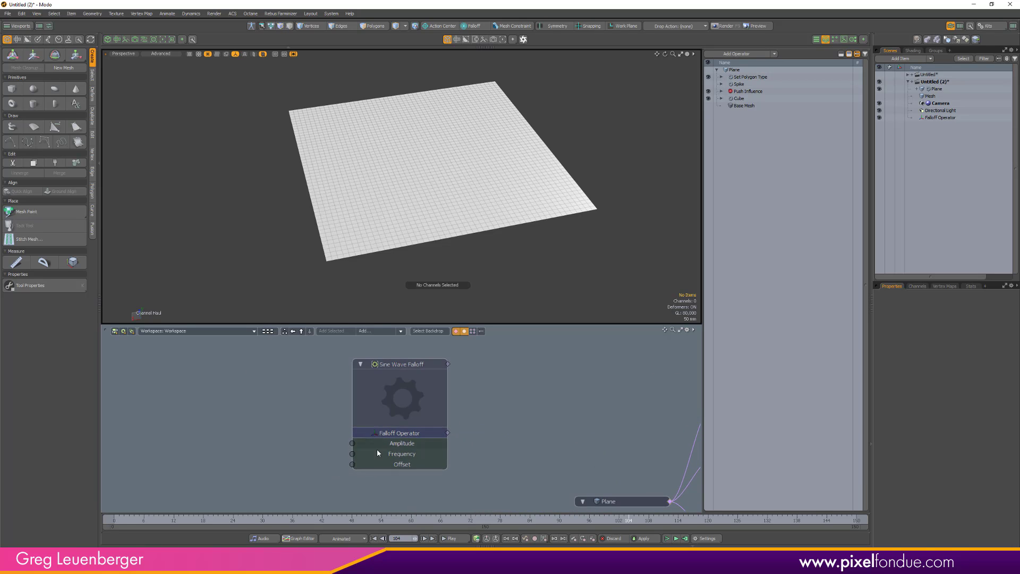
- Link the Sine Wave Falloff assembly's Falloff Operator output to the Falloffs input of Push Influence
click(405, 366)
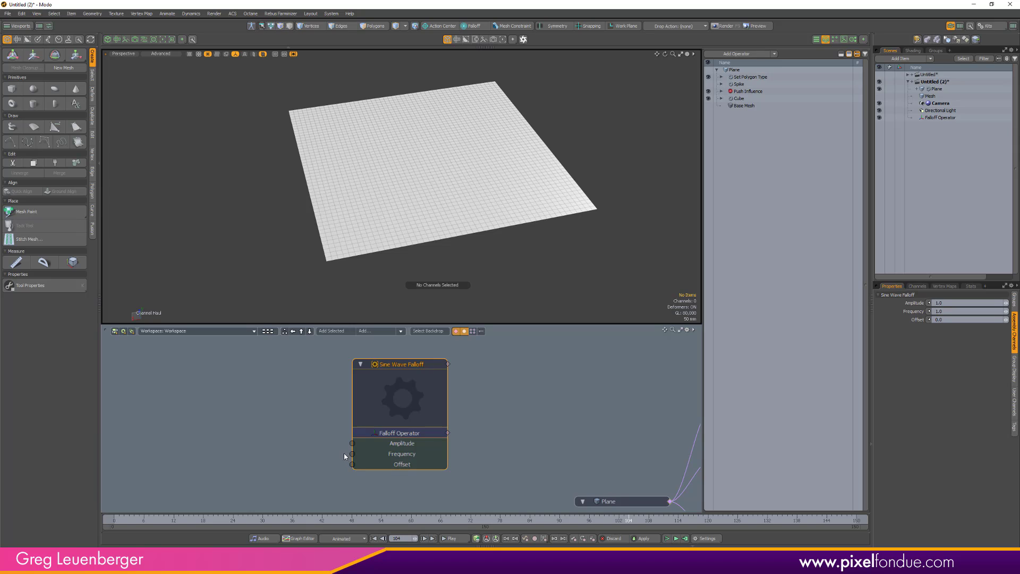
scroll(458, 412, down, 3)
alt+drag(553, 412, 387, 420)
scroll(388, 420, up, 2)
mouse_move(334, 364)
mouse_down()
mouse_move(327, 352)
mouse_move(313, 372)
mouse_move(359, 363)
mouse_move(324, 374)
mouse_up()
alt+drag(391, 455, 590, 434)
click(454, 439)
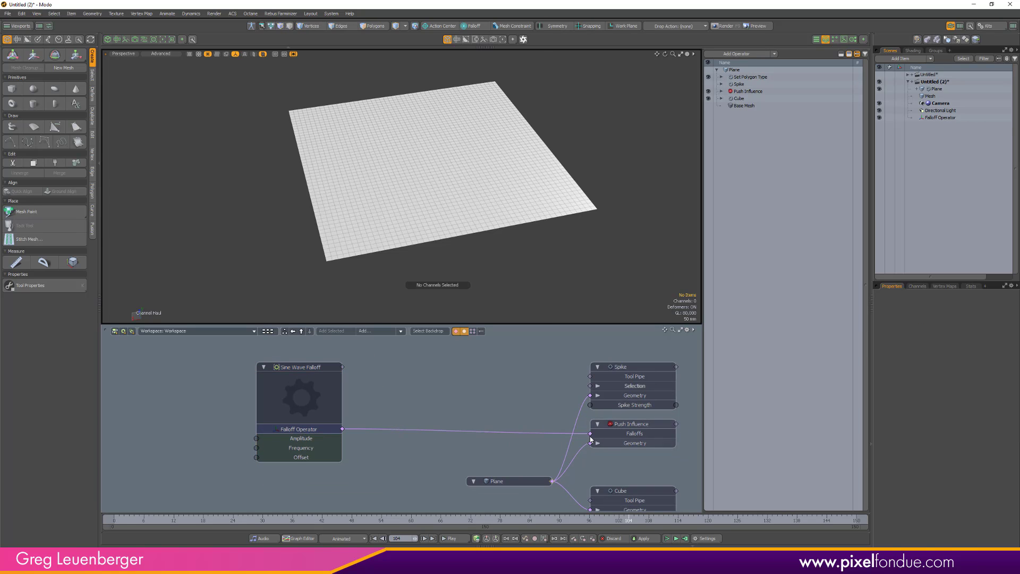
- Try out the Sine Wave Falloff inputs with Frequency at about 3.78 and Amplitude at about 0.484
click(291, 370)
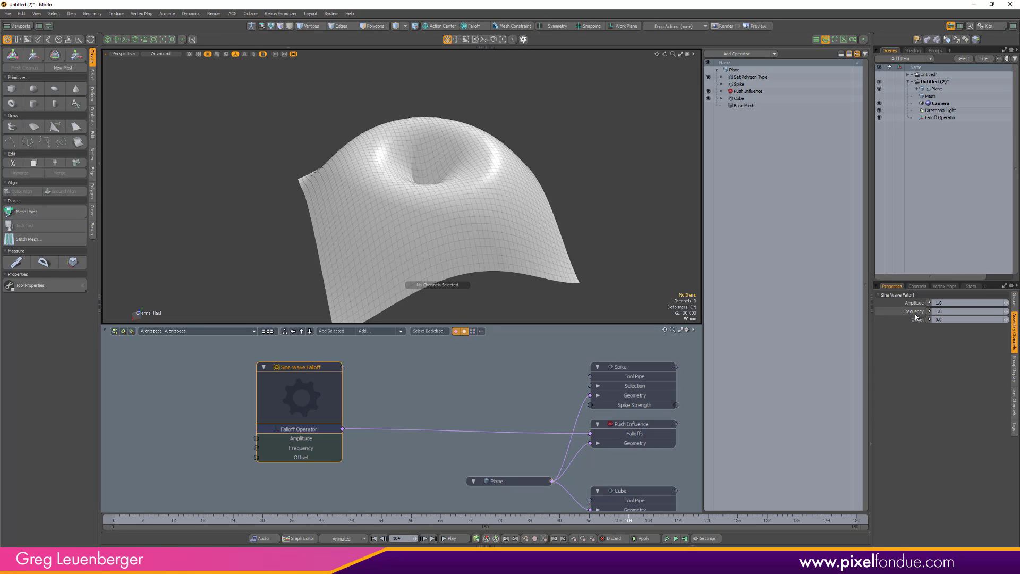
click(914, 312)
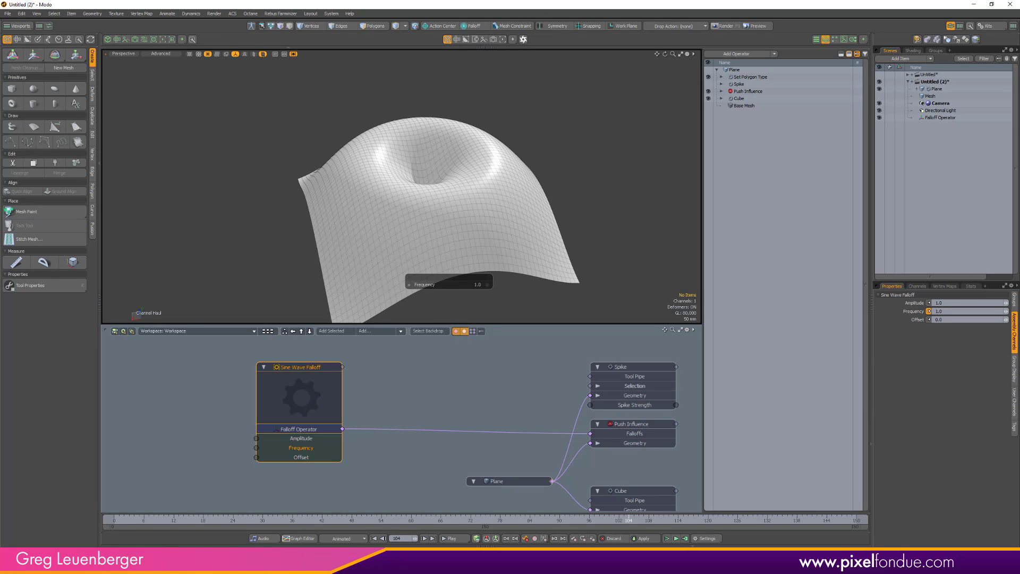
drag(404, 223, 458, 244)
click(916, 303)
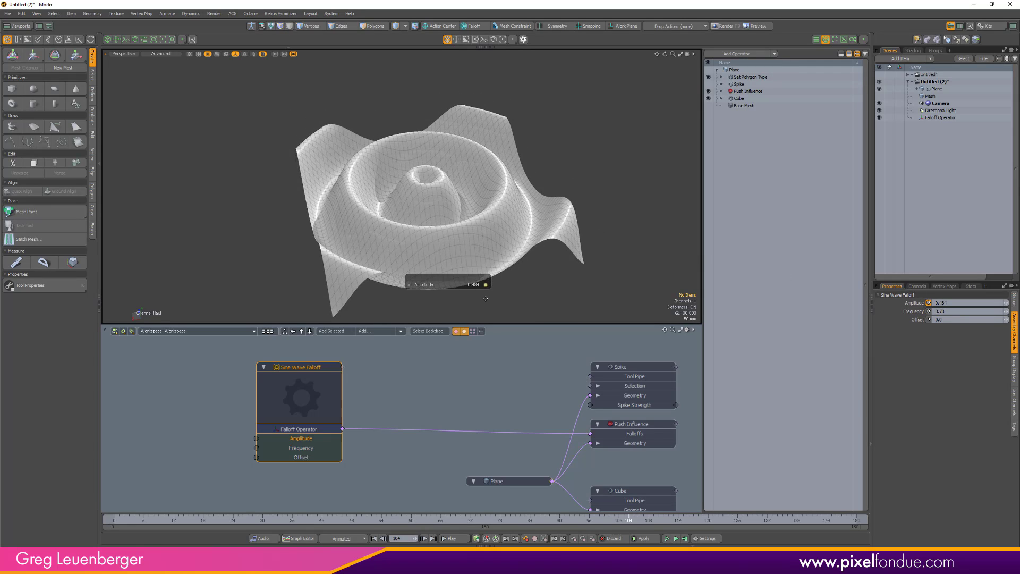
- Set the Sine Wave Falloff assembly's Amplitude to 1 and Frequency to 1
click(948, 303)
text(1)
key(Tab)
text(1)
key(Return)
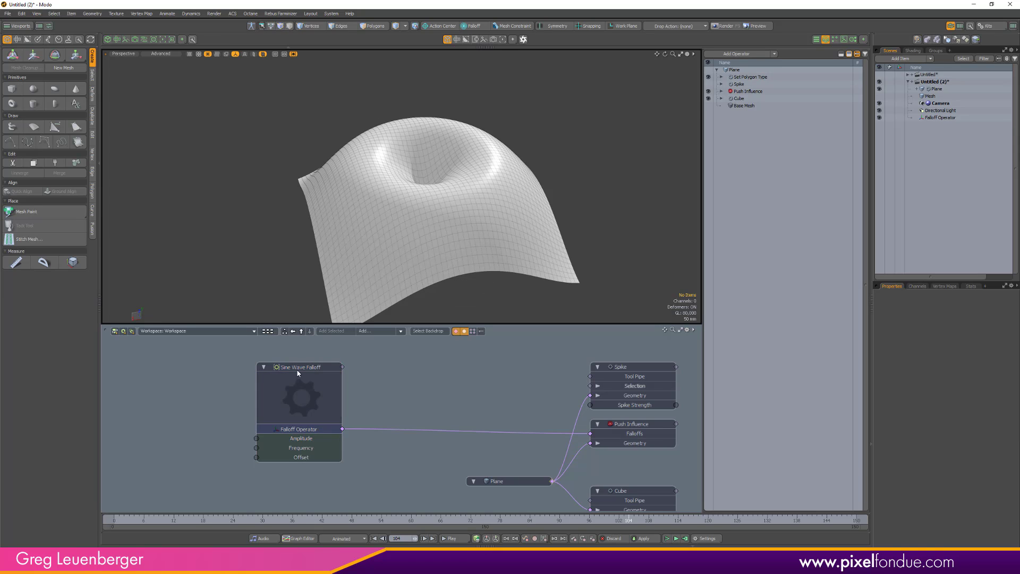
- Save the Sine Wave Falloff assembly as an assembly preset in the Assemblies folder, replacing the existing Sine Falloff.lxp
click(301, 366)
right_click(302, 368)
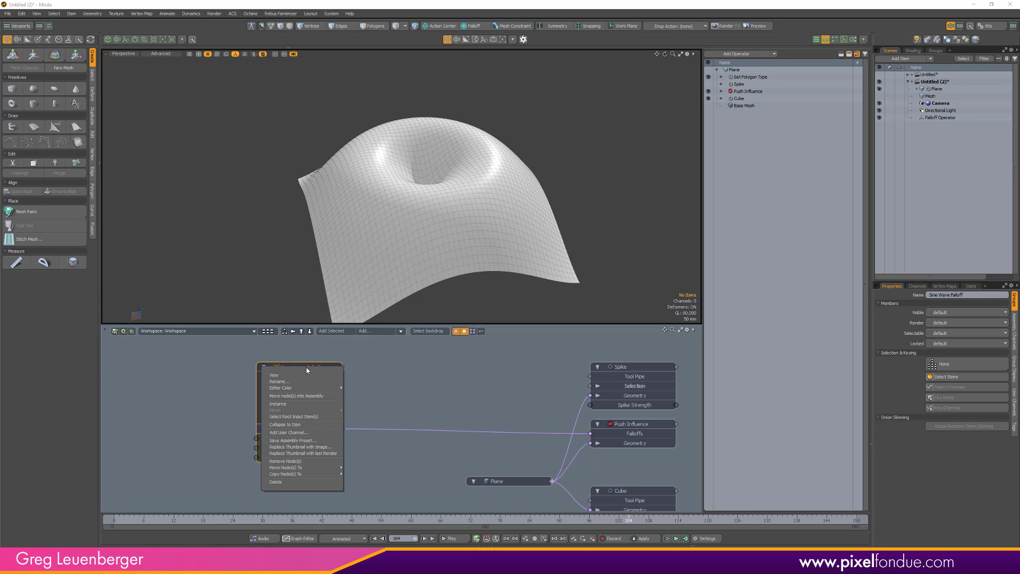
click(306, 368)
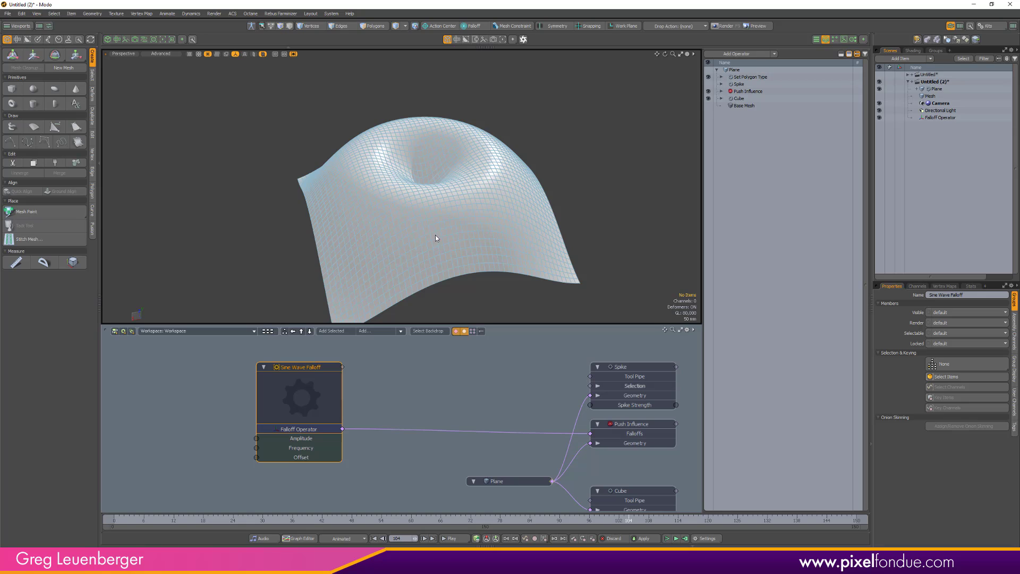
right_click(310, 366)
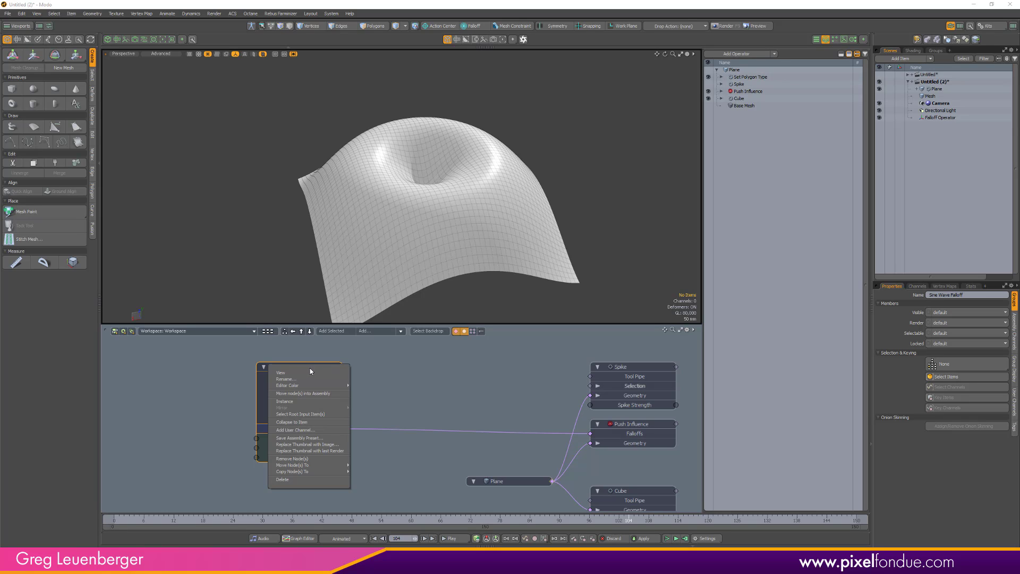
click(308, 439)
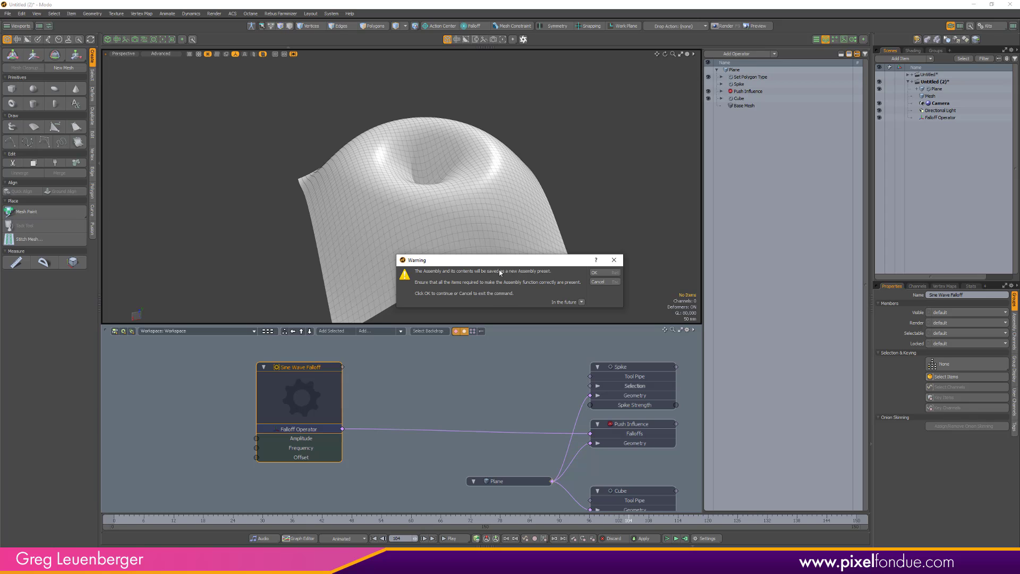
click(595, 272)
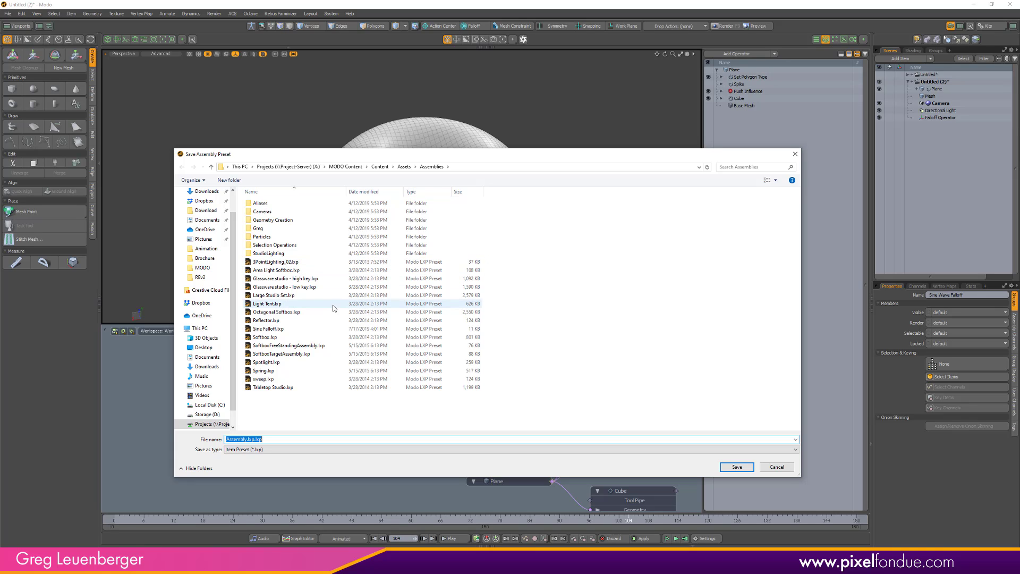
click(319, 329)
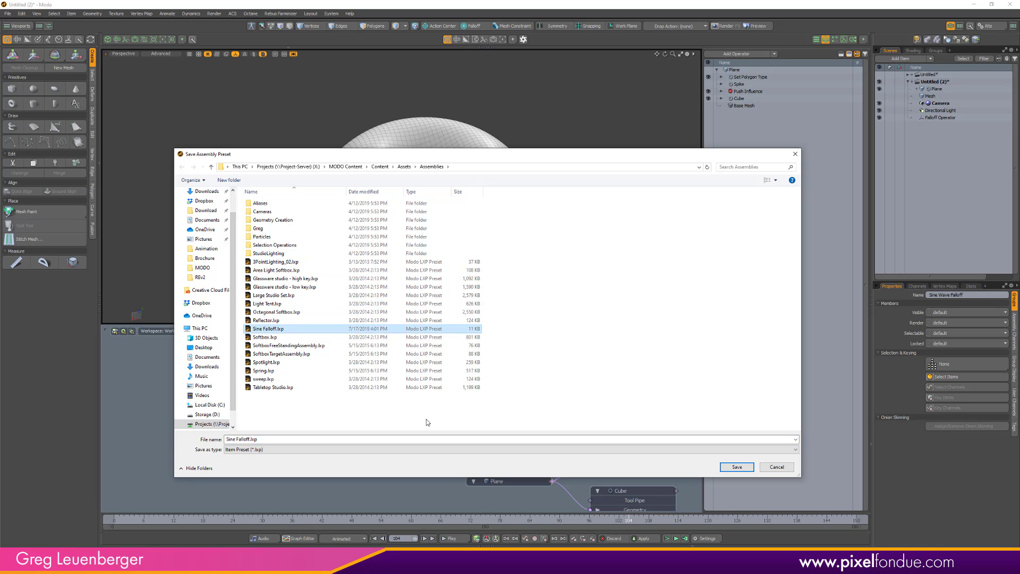
click(734, 465)
click(536, 296)
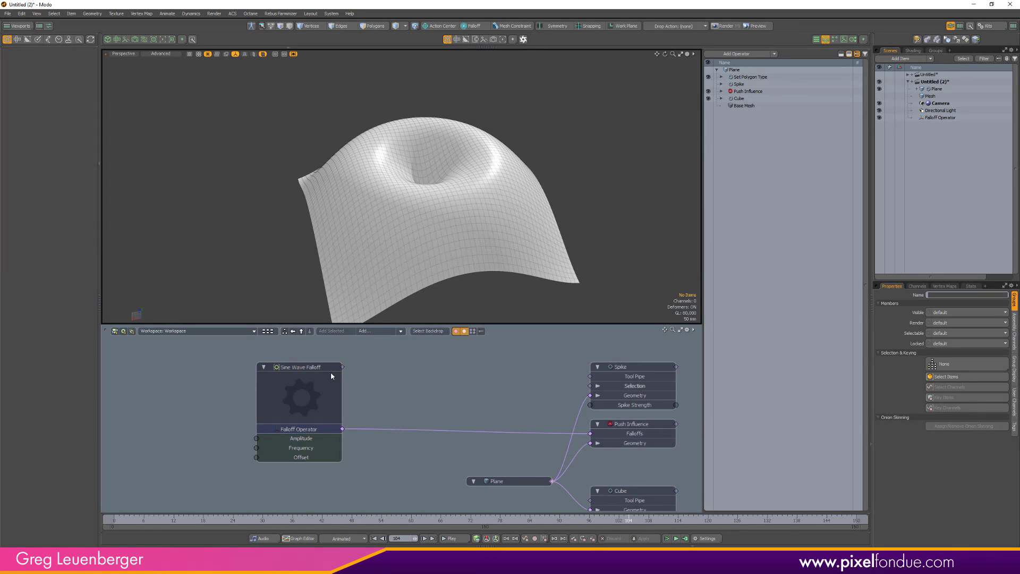
- Delete the Sine Wave Falloff assembly from the workspace schematic
key(Delete)
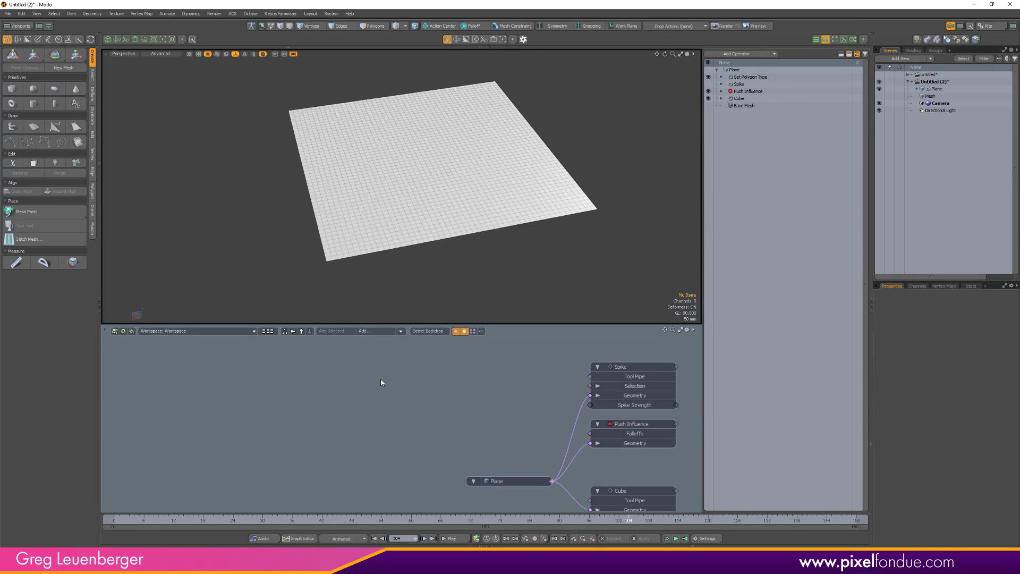
alt+drag(468, 410, 350, 395)
scroll(372, 392, down, 1)
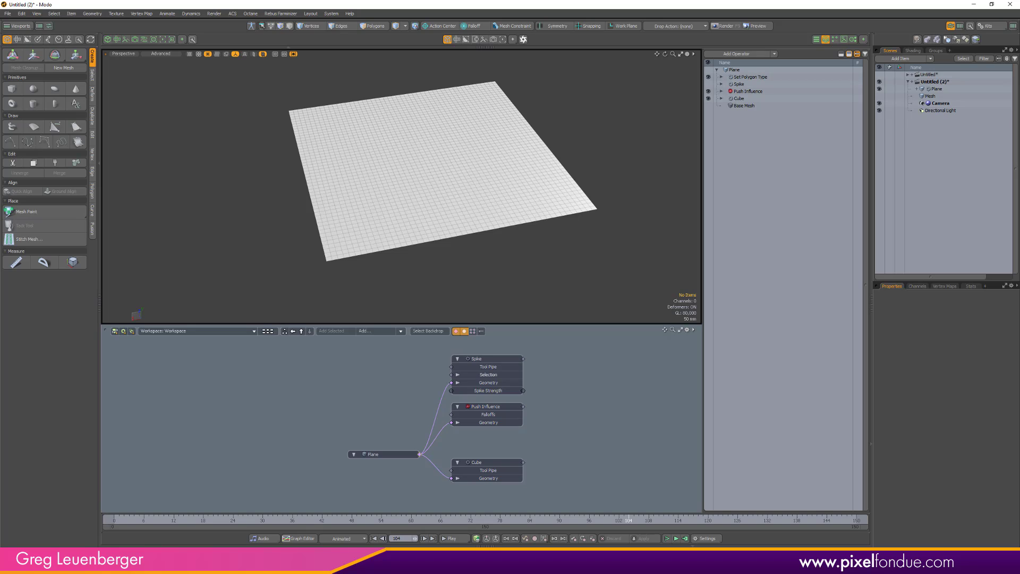
- Try to load the Sine Falloff preset from the Assemblies folder of the preset browser
key(F6)
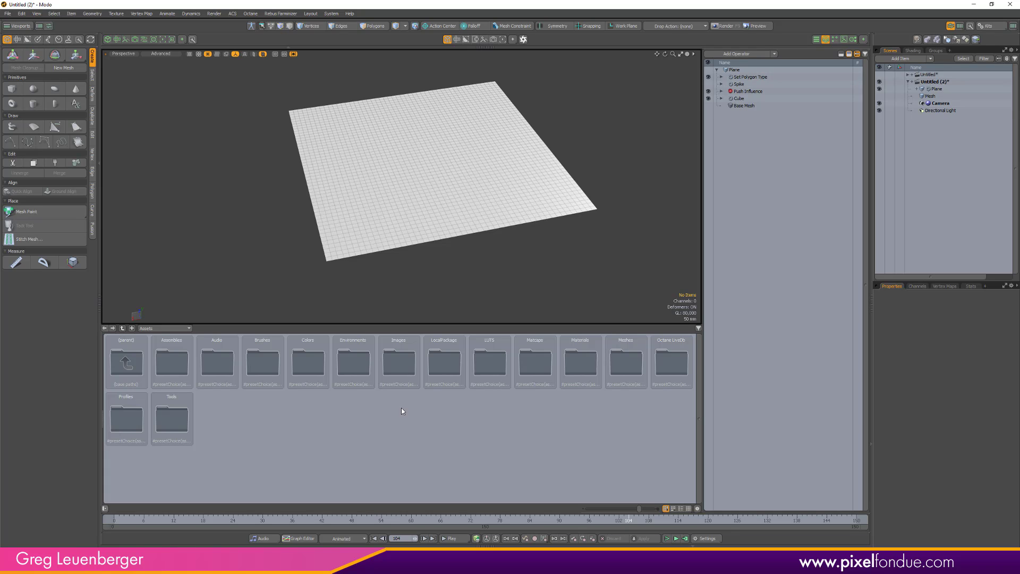
double_click(172, 363)
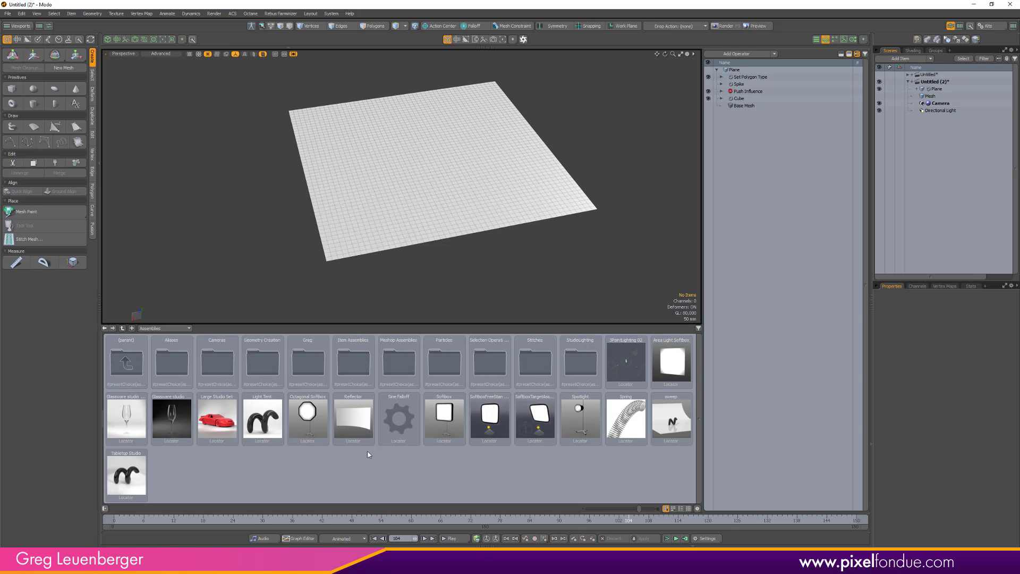
click(396, 418)
right_click(396, 418)
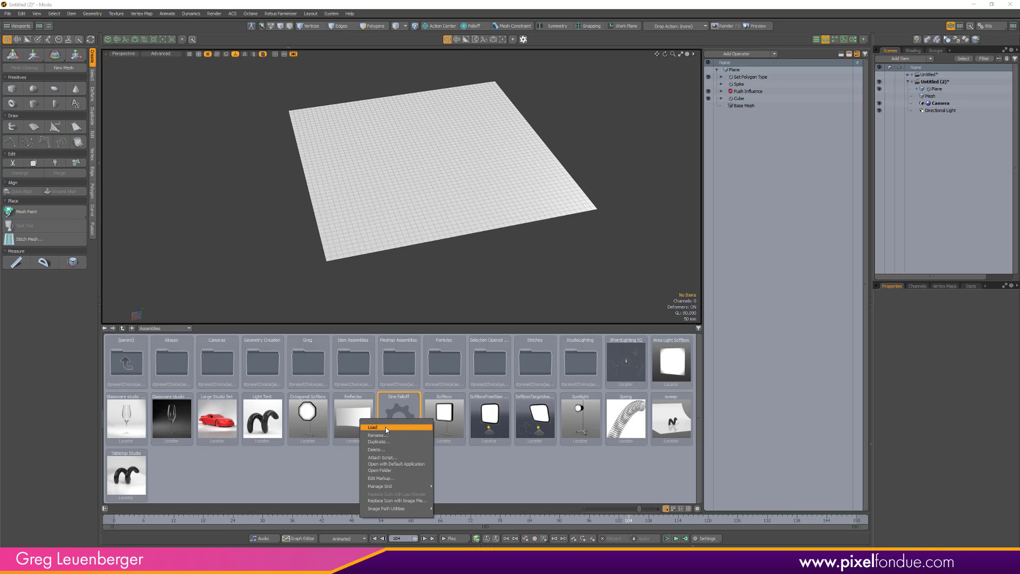
click(386, 428)
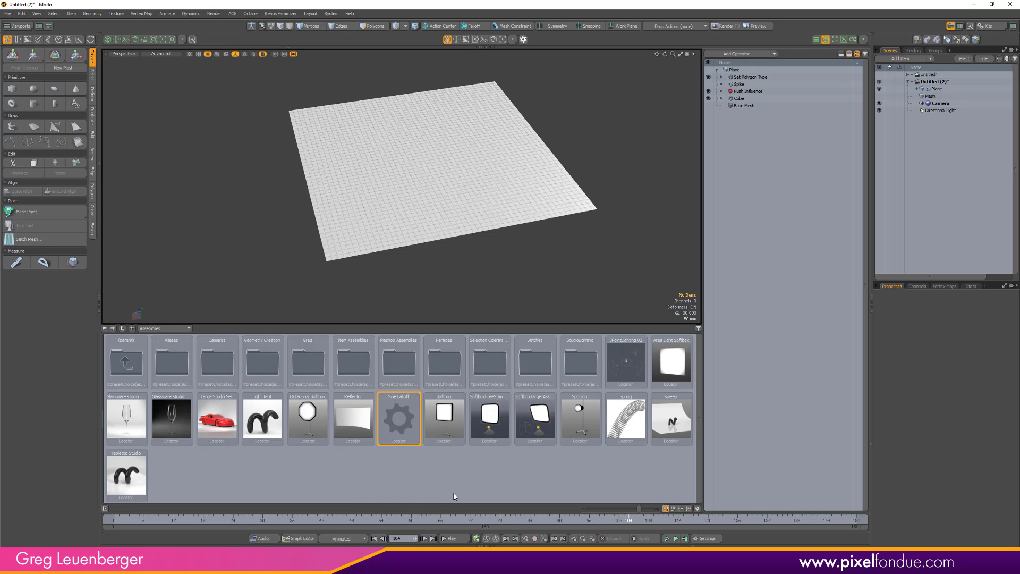
key(F6)
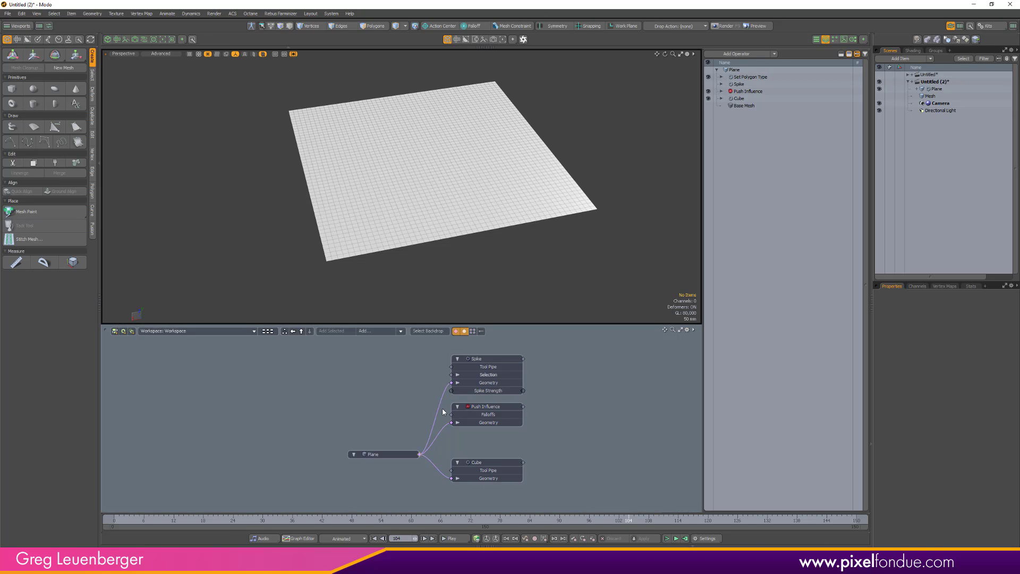
- Add the Sine Falloff assembly preset to the schematic and link its Falloff Operator to Push Influence's Falloffs
click(371, 332)
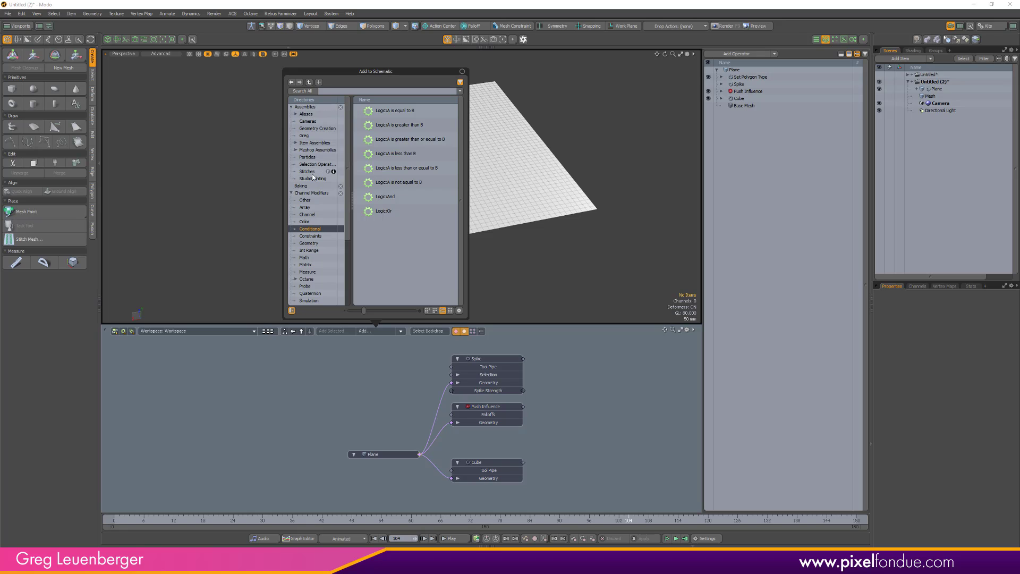
click(305, 106)
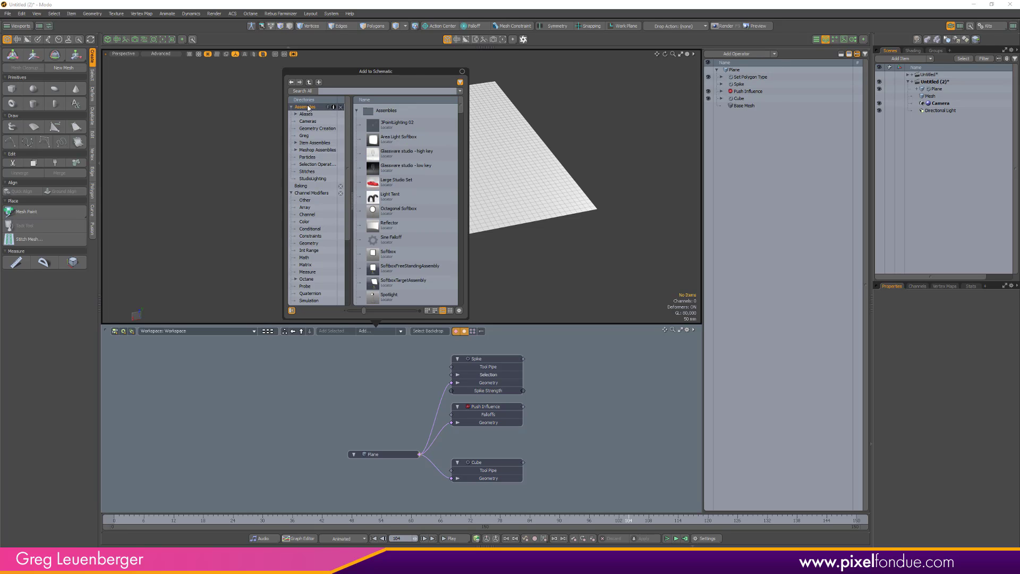
double_click(387, 244)
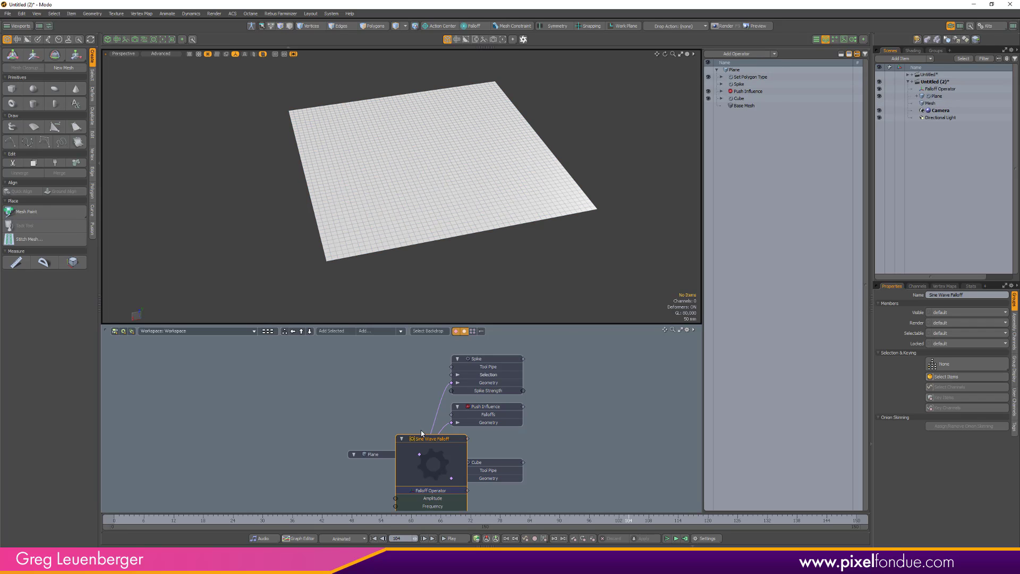
drag(421, 439, 238, 367)
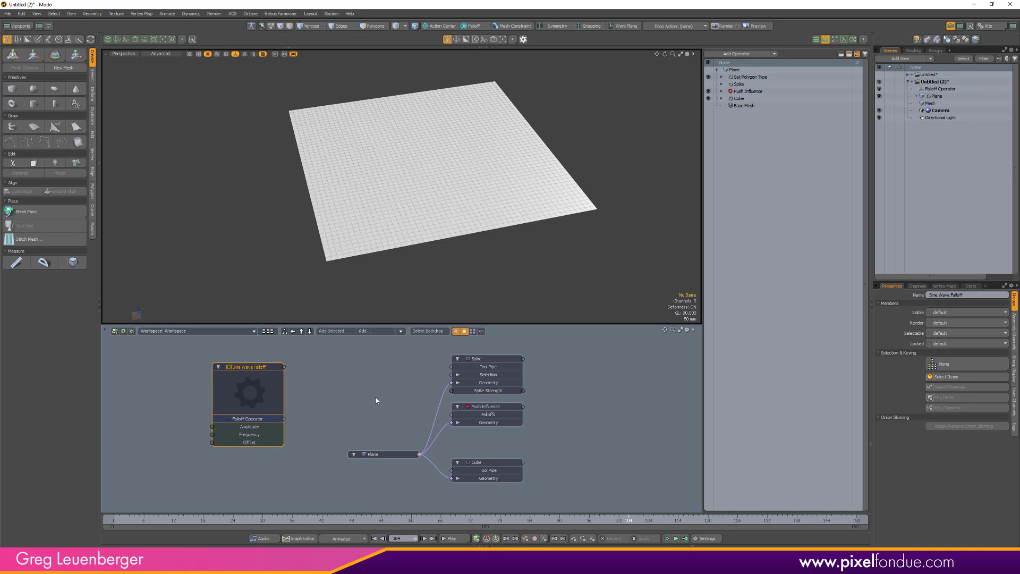
drag(286, 418, 452, 415)
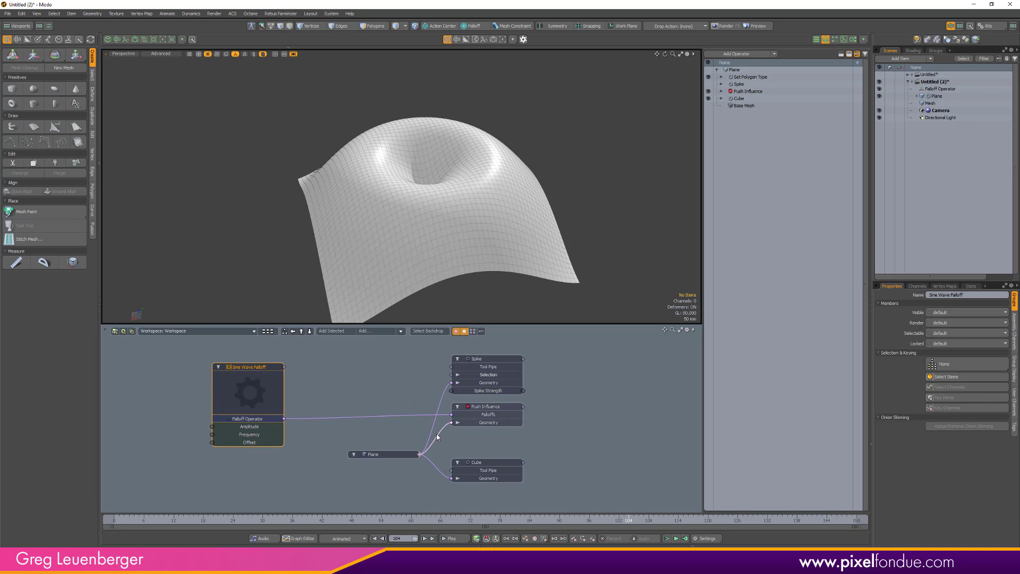
- Adjust the reloaded assembly's channels to a Frequency of about 3.82 and an Amplitude of about 0.321
click(1015, 332)
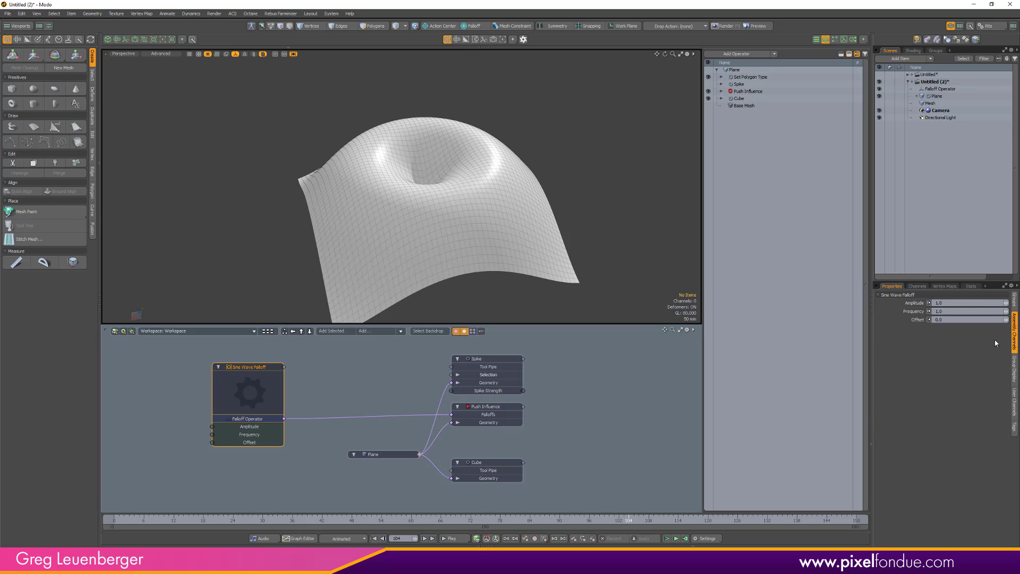
click(914, 311)
drag(401, 232, 462, 232)
click(915, 302)
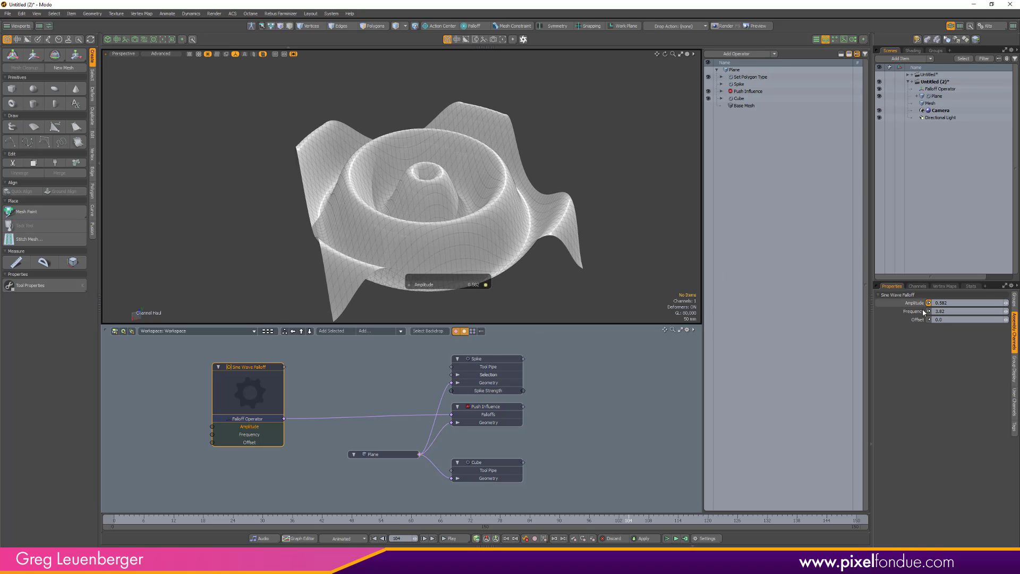
drag(596, 276, 260, 225)
alt+drag(407, 225, 550, 217)
scroll(403, 216, down, 2)
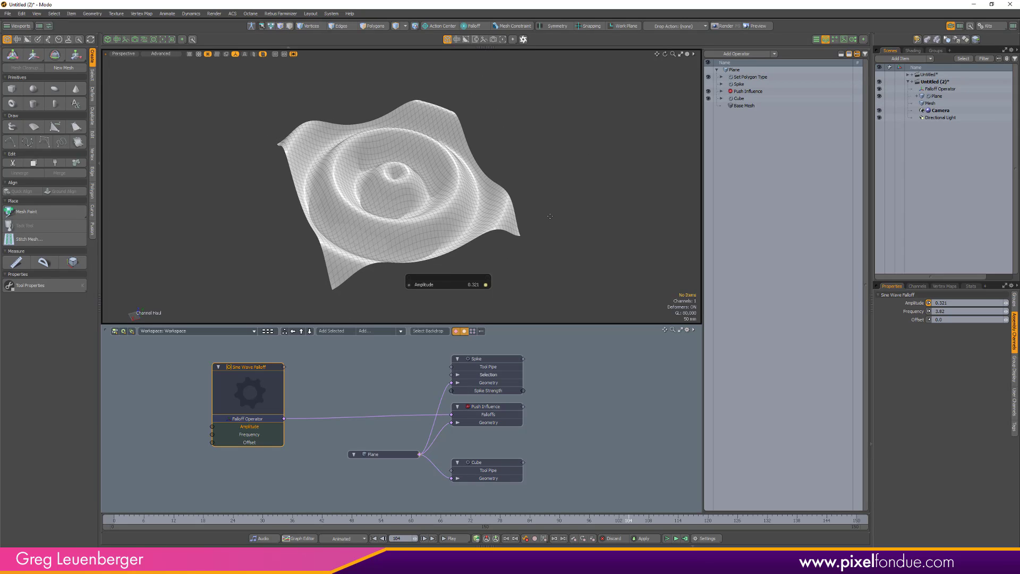